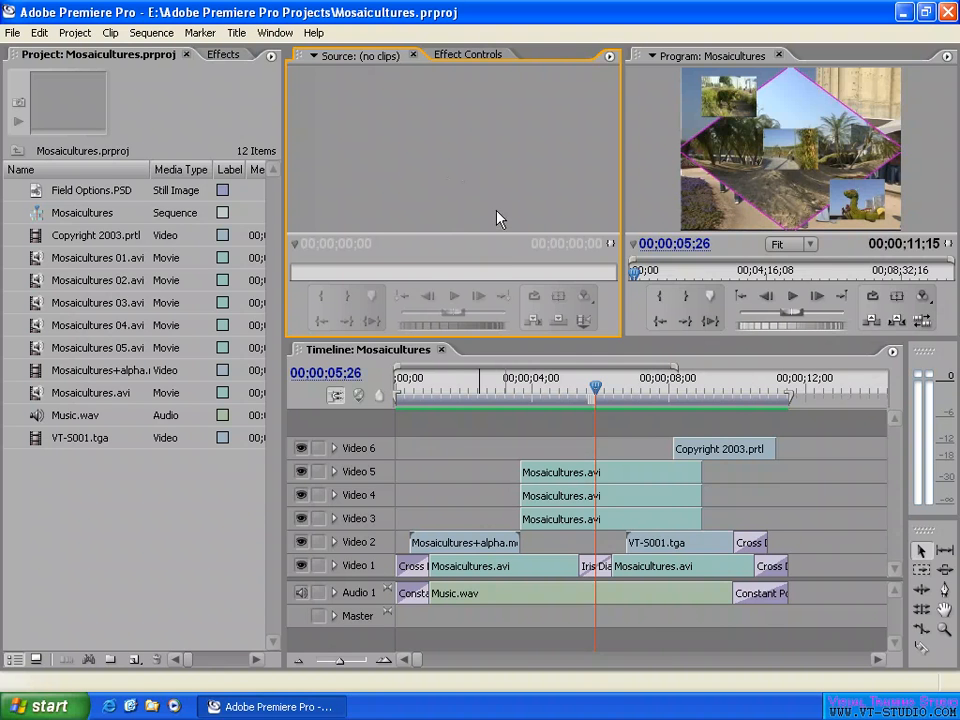
# Scrub past the Copyright title back to the mosaic frame near 5 seconds.
pyautogui.click(727, 396)
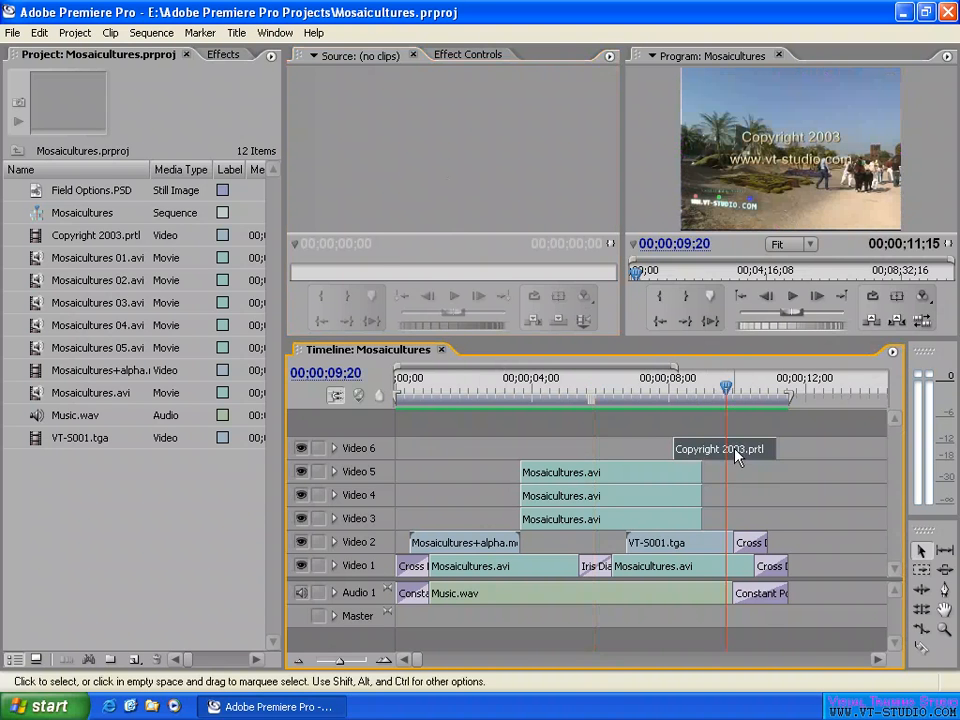
pyautogui.moveTo(729, 401); pyautogui.dragTo(702, 394)
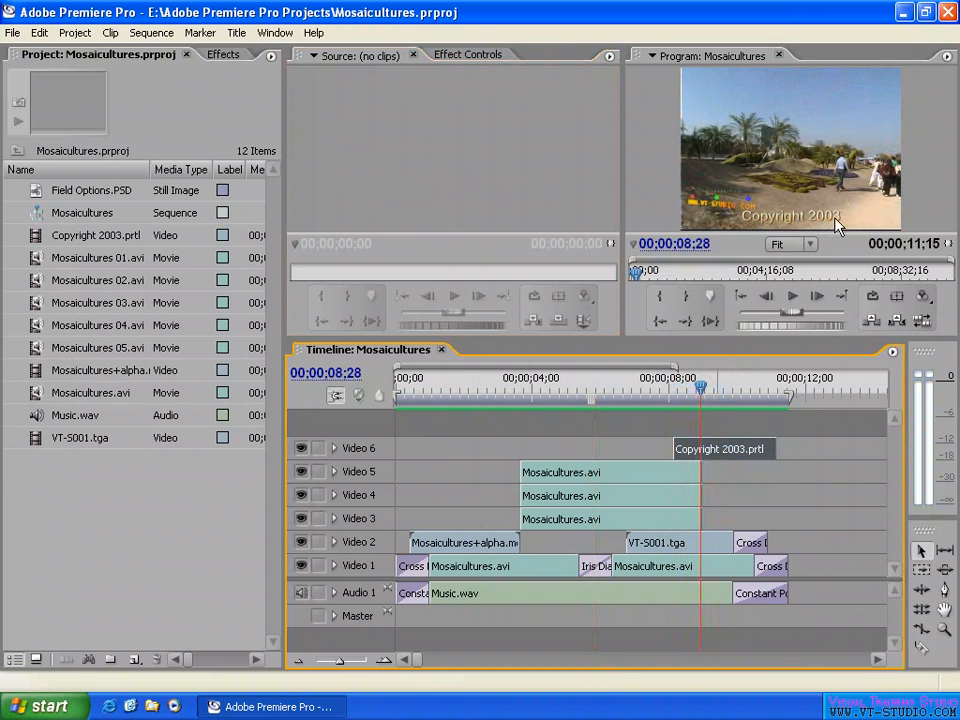
pyautogui.moveTo(701, 390); pyautogui.dragTo(773, 390)
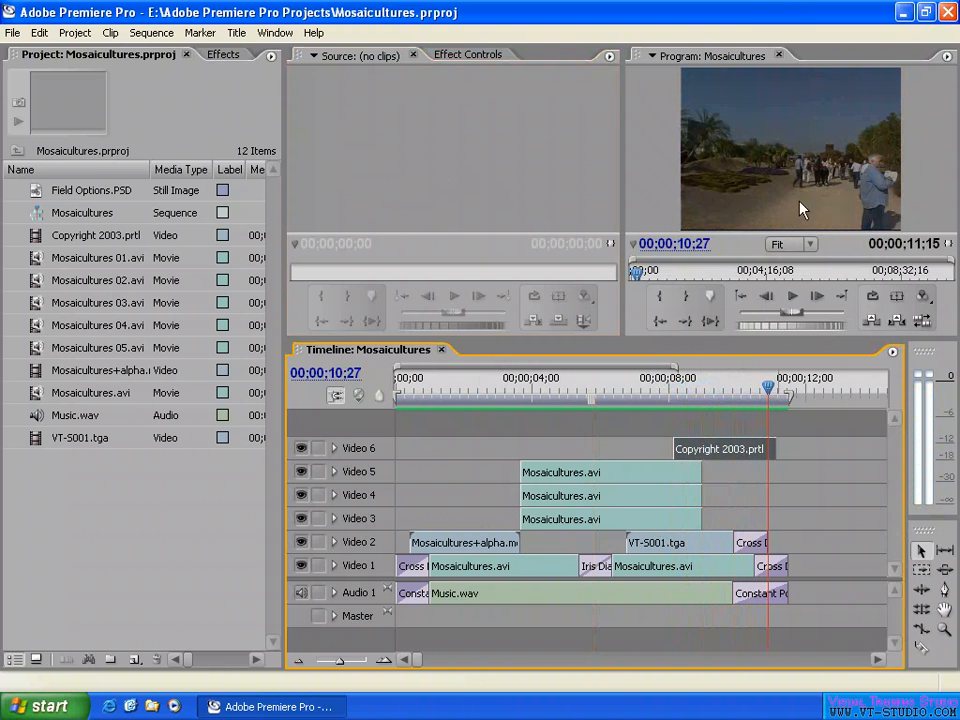
pyautogui.click(718, 390)
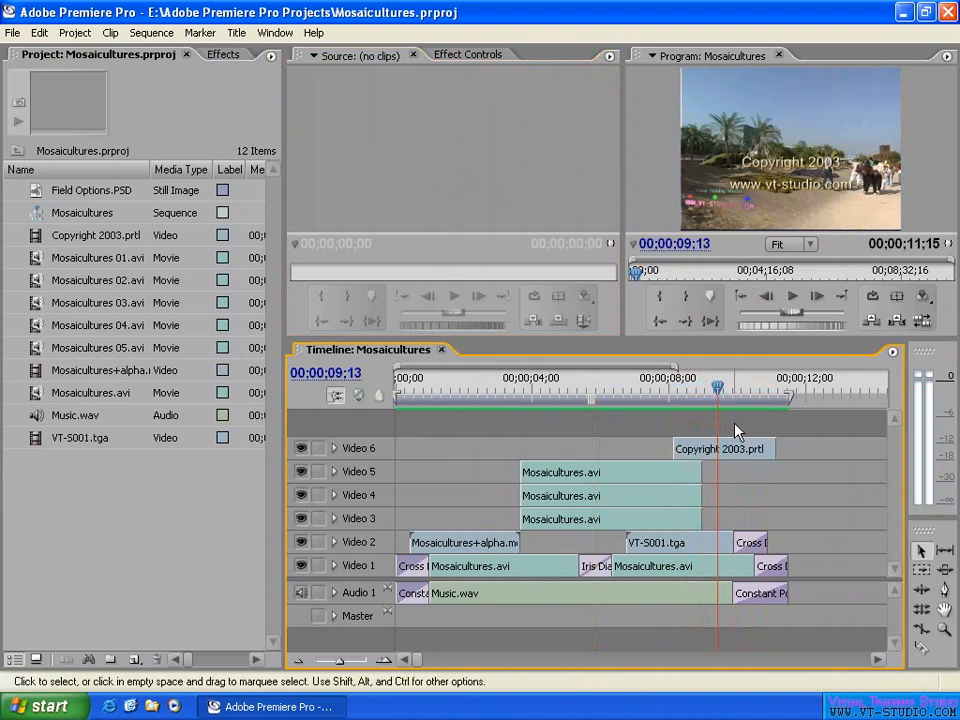
pyautogui.moveTo(720, 392); pyautogui.dragTo(557, 391)
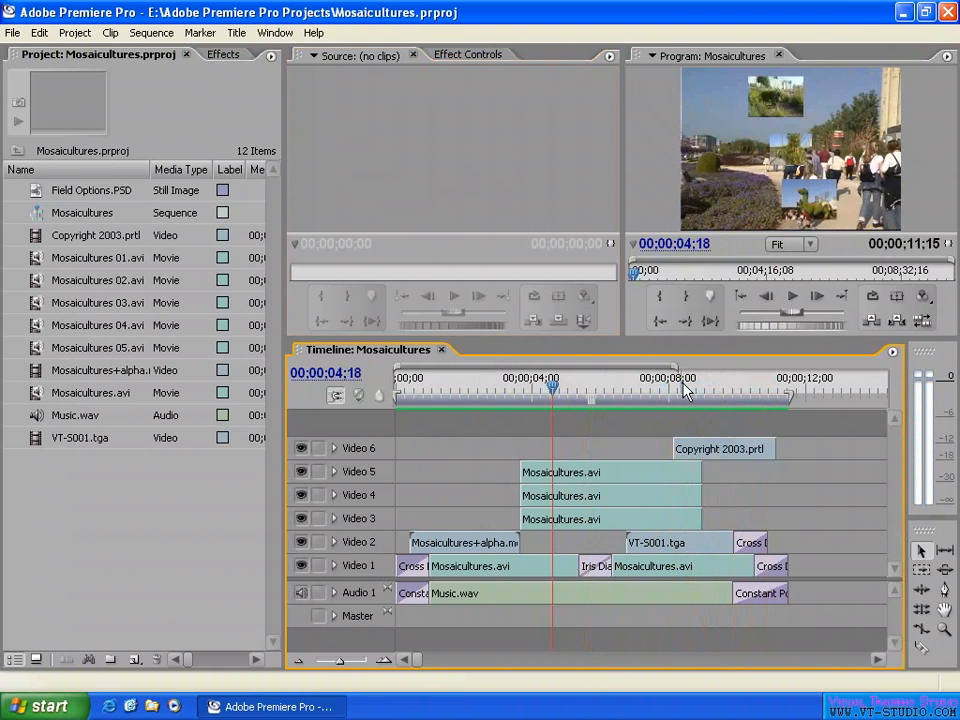
pyautogui.click(616, 385)
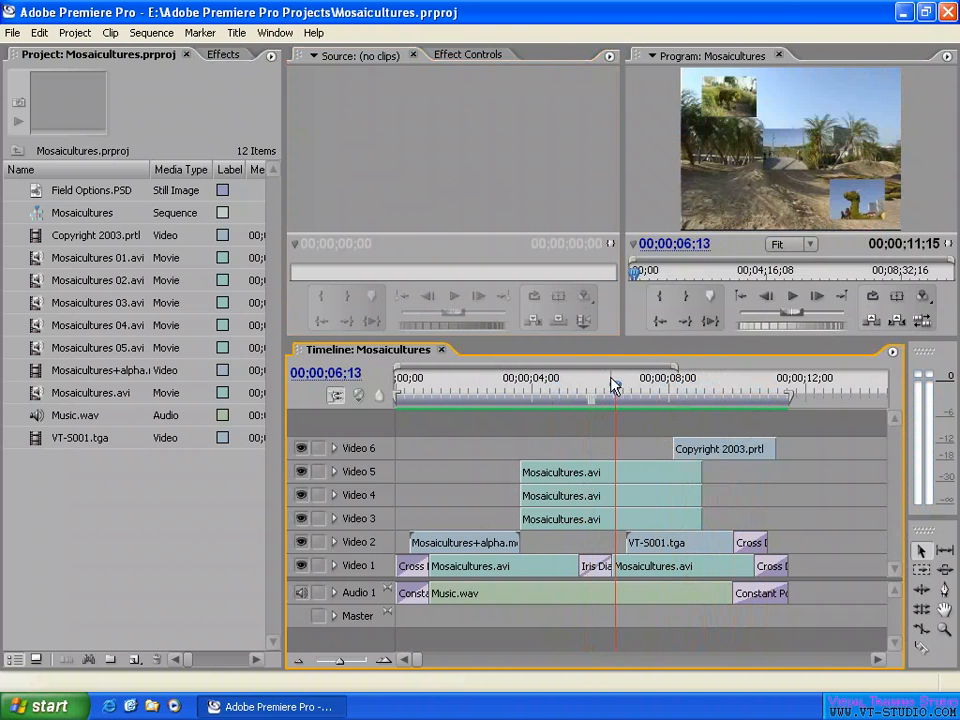
pyautogui.click(600, 386)
# Start a Default Still title from the Title menu and name it 'Still Title'.
pyautogui.click(238, 33)
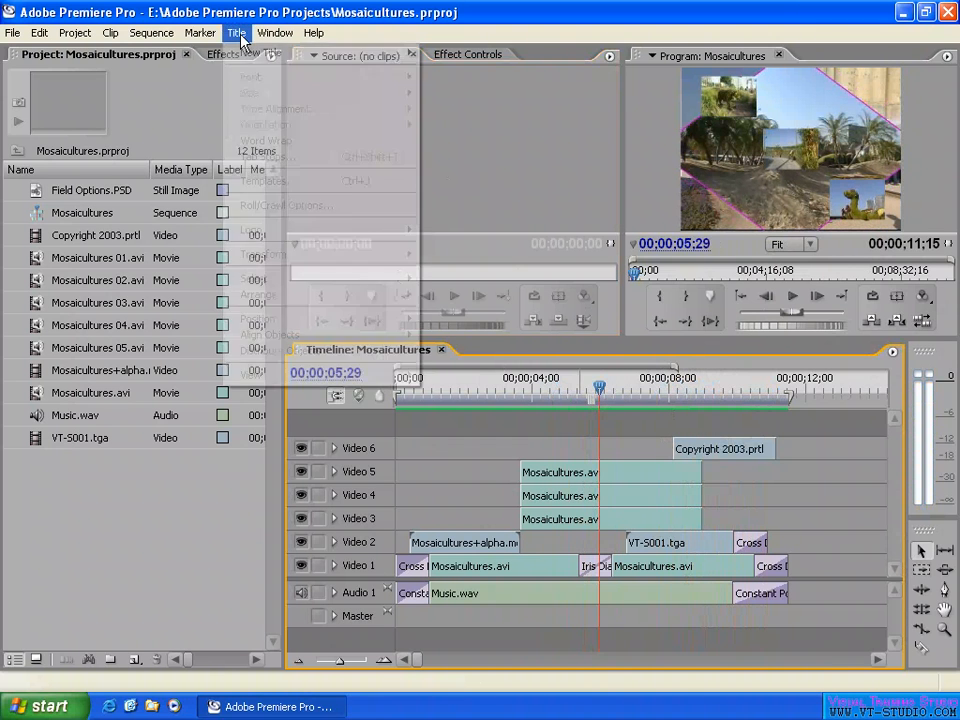
pyautogui.moveTo(278, 57)
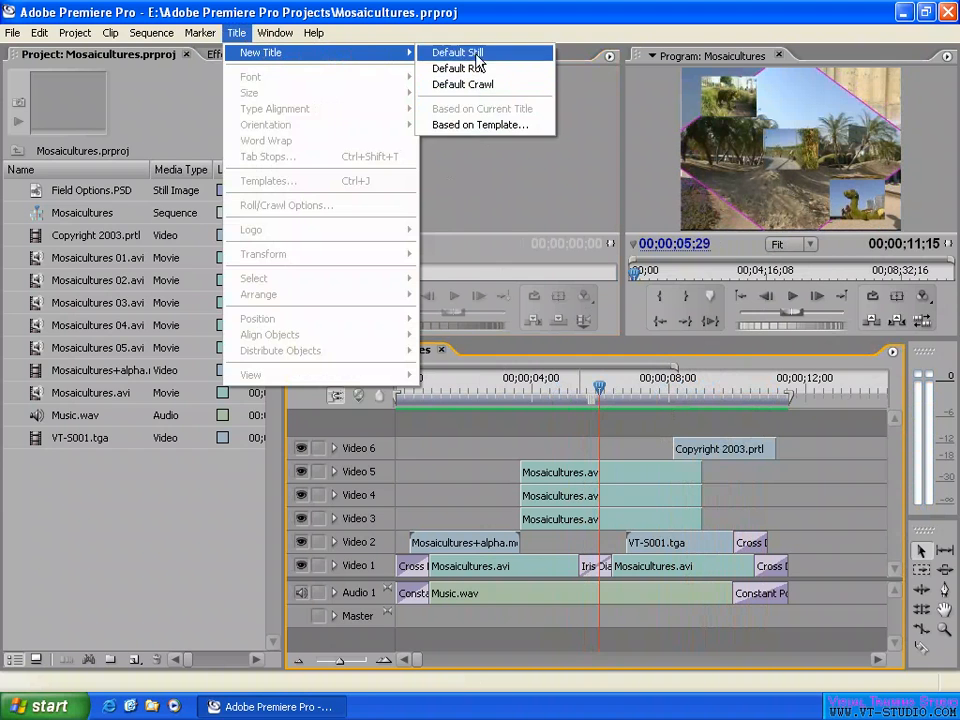
pyautogui.moveTo(13, 32)
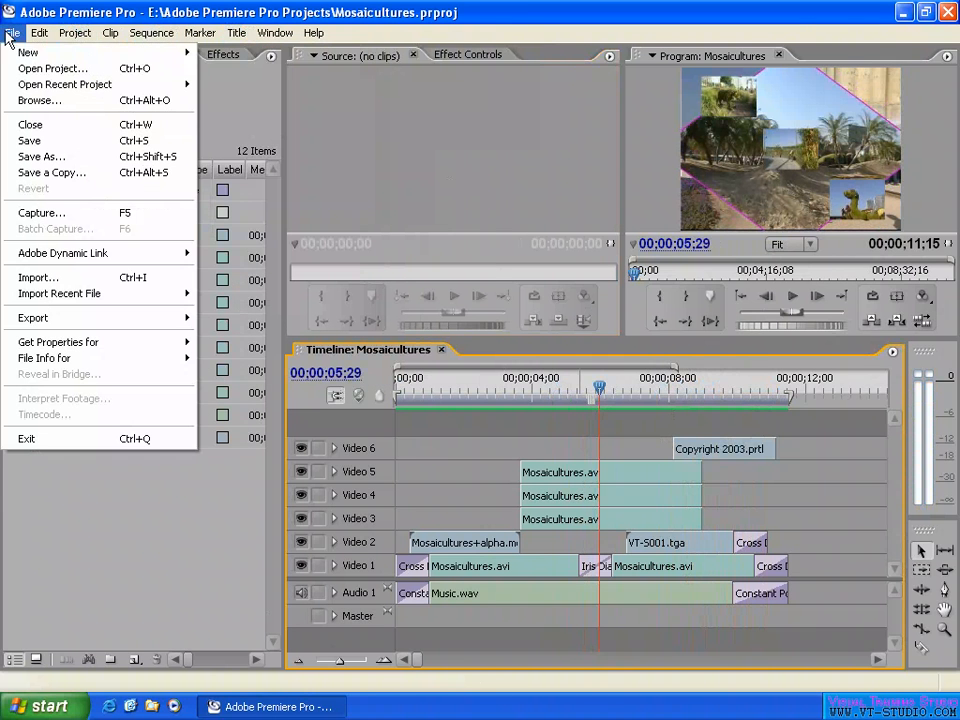
pyautogui.moveTo(128, 58)
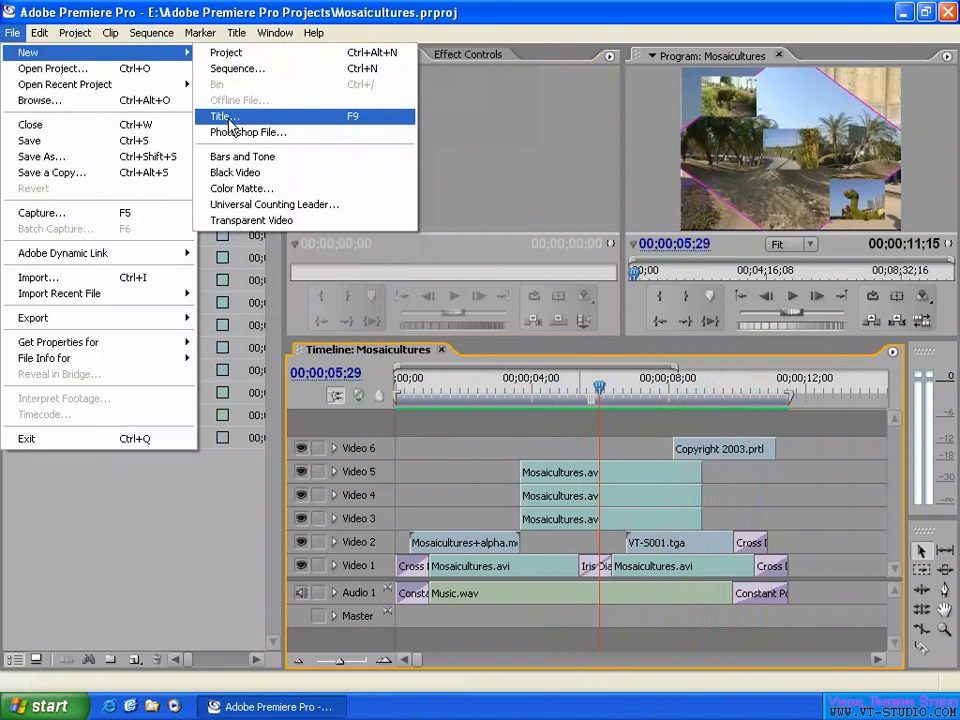
pyautogui.moveTo(236, 32)
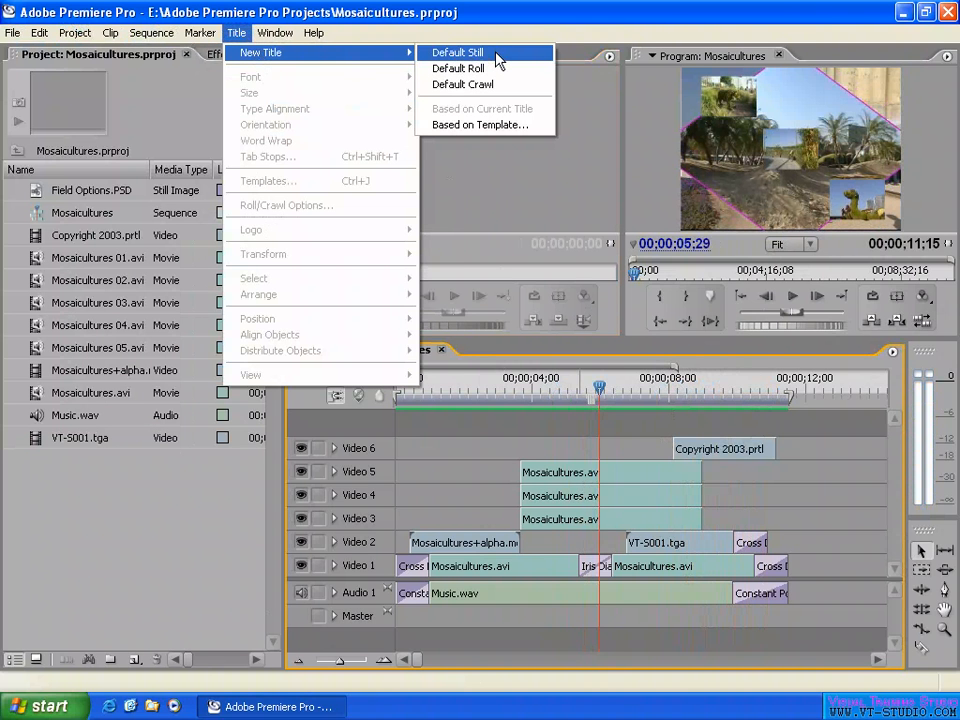
pyautogui.click(498, 60)
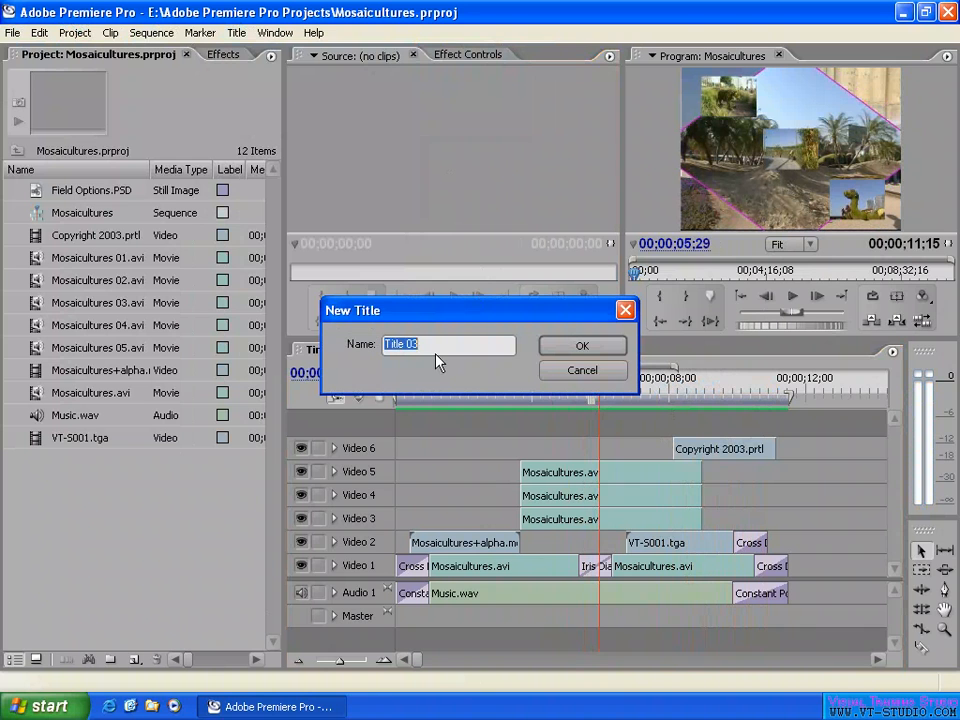
pyautogui.write('Still Title')
# Confirm 'Still Title', then stretch the Titler to full screen with a taller Titler Styles panel.
pyautogui.click(586, 347)
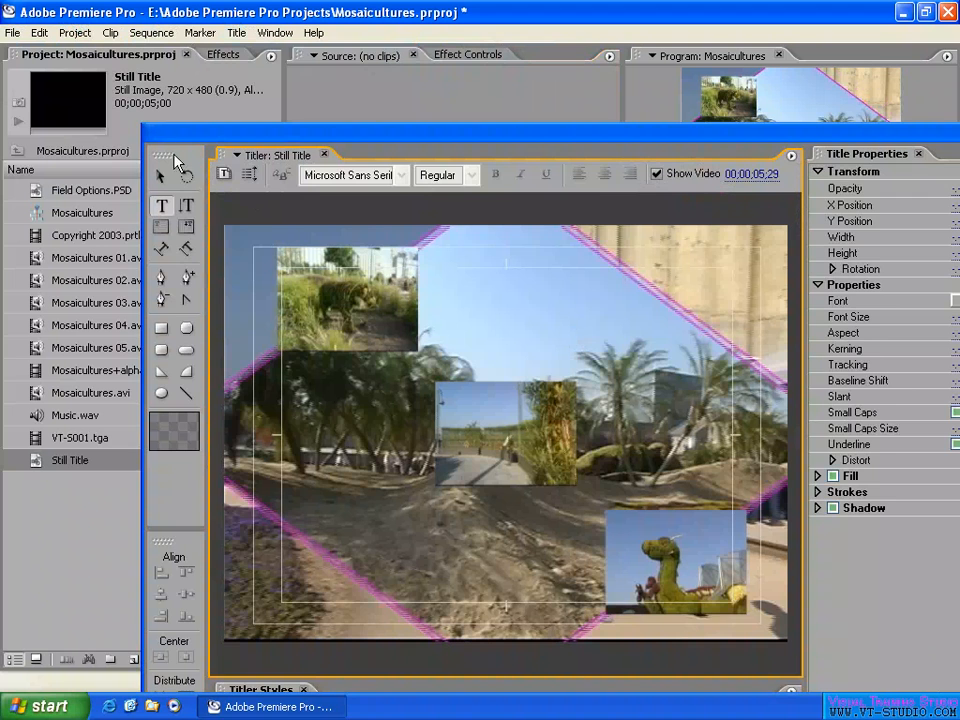
pyautogui.moveTo(143, 123); pyautogui.dragTo(254, 220)
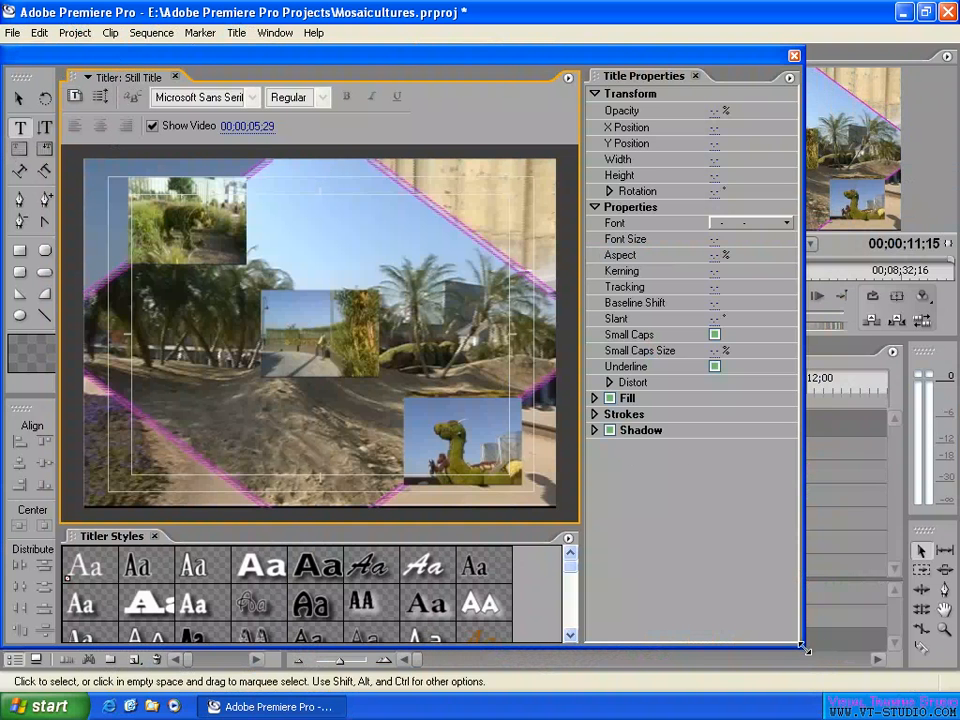
pyautogui.moveTo(805, 648); pyautogui.dragTo(955, 689)
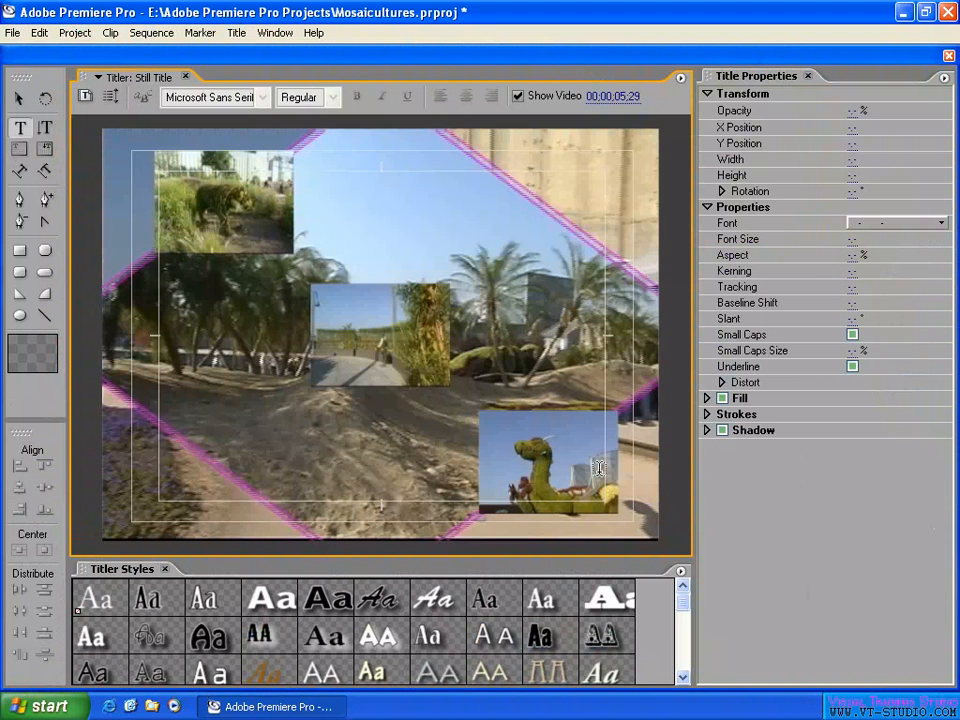
pyautogui.moveTo(386, 556); pyautogui.dragTo(384, 418)
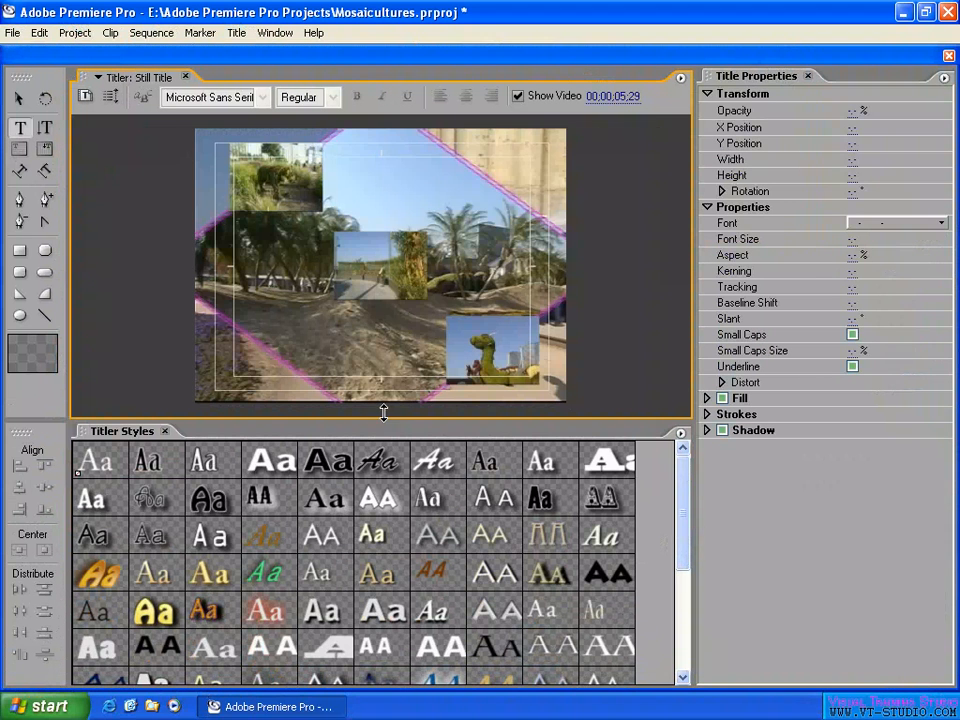
pyautogui.moveTo(82, 276)
pyautogui.mouseDown()
pyautogui.moveTo(64, 274)
pyautogui.moveTo(107, 274)
pyautogui.moveTo(80, 277)
pyautogui.mouseUp()
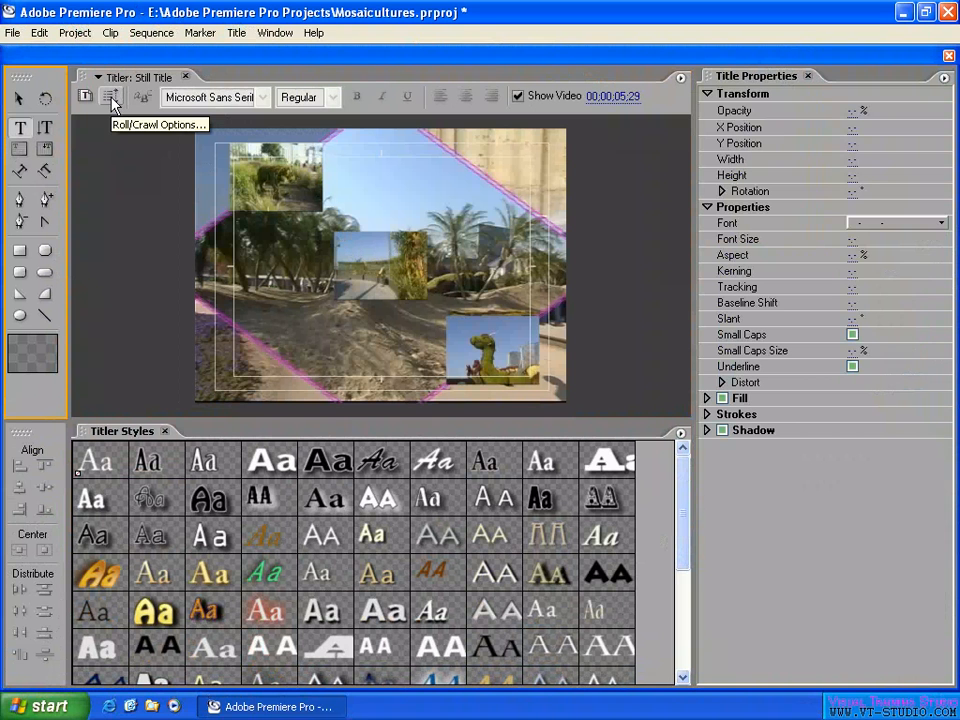
pyautogui.click(236, 33)
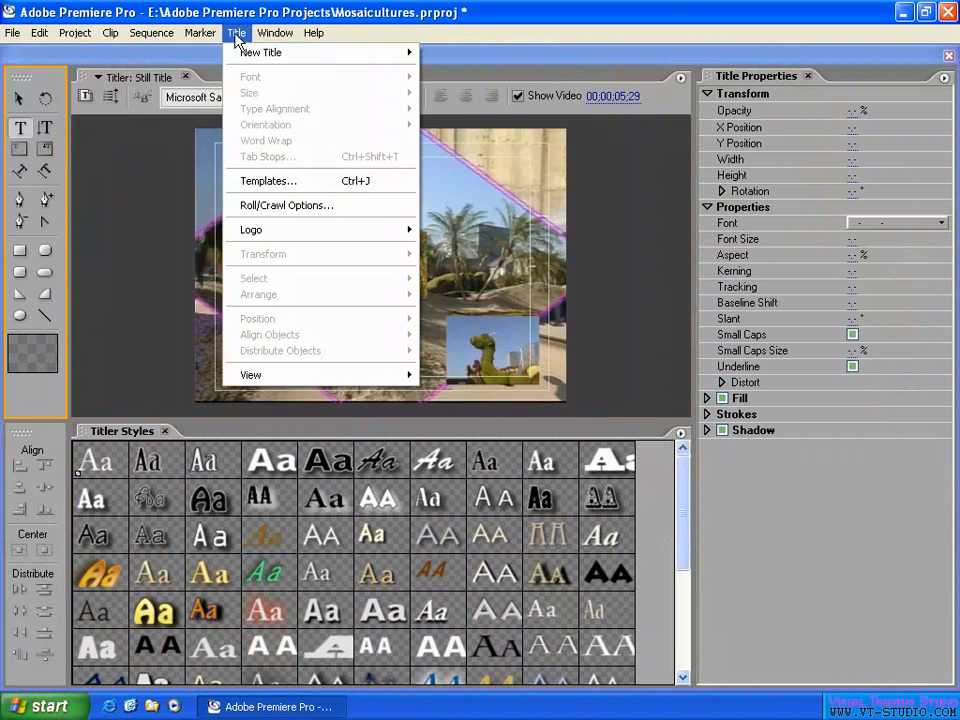
# In Roll/Crawl Options, try the Still, Roll and Crawl types and leave Roll selected.
pyautogui.click(318, 205)
pyautogui.moveTo(213, 90); pyautogui.dragTo(242, 184)
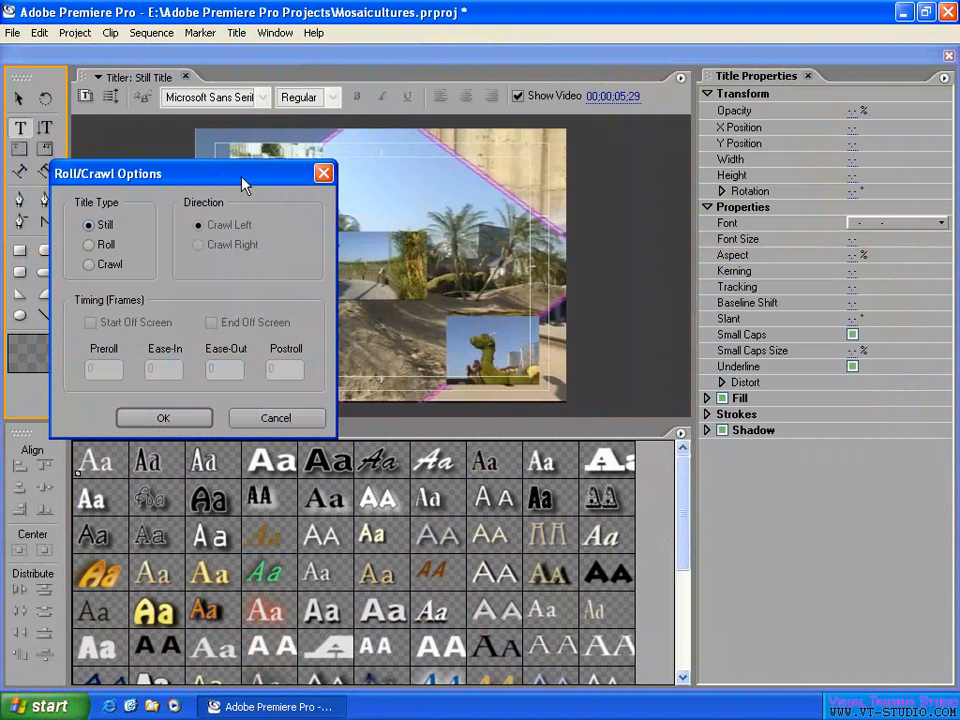
pyautogui.click(104, 245)
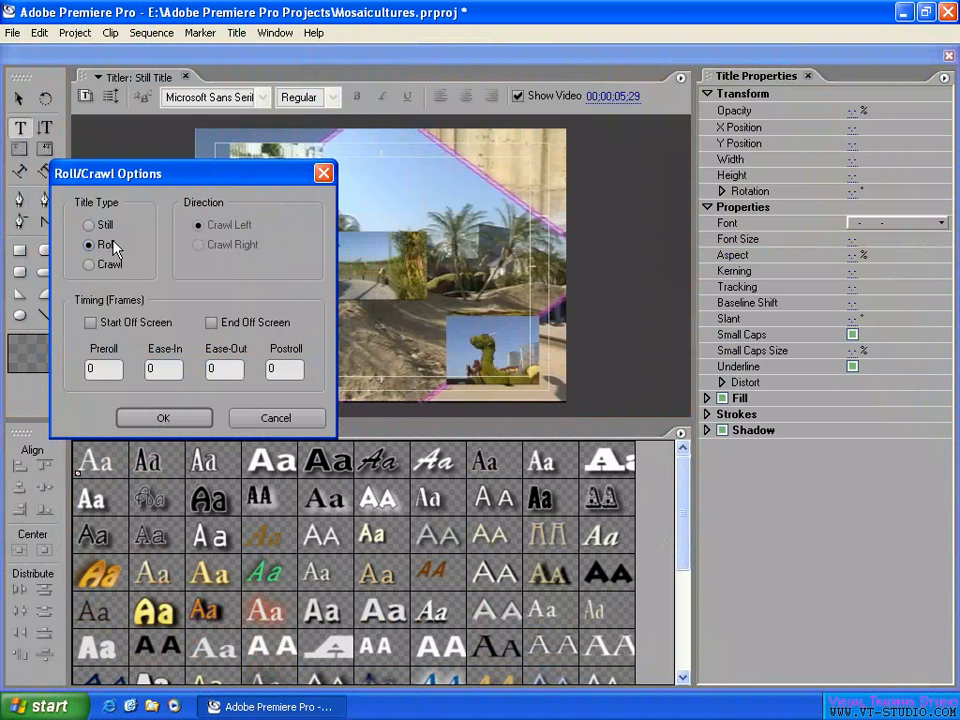
pyautogui.click(103, 226)
pyautogui.click(100, 246)
pyautogui.click(106, 265)
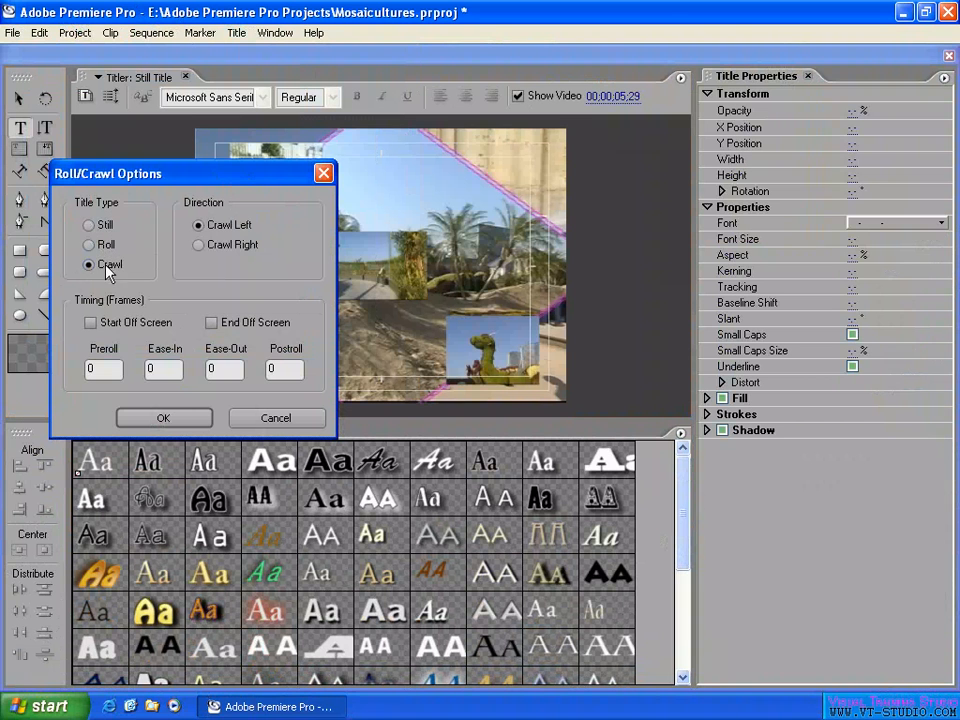
pyautogui.click(107, 245)
pyautogui.click(105, 226)
pyautogui.click(107, 264)
pyautogui.click(104, 245)
pyautogui.click(103, 226)
pyautogui.click(104, 245)
pyautogui.click(106, 265)
pyautogui.click(104, 245)
pyautogui.click(103, 226)
pyautogui.click(104, 245)
pyautogui.click(104, 265)
pyautogui.click(104, 245)
pyautogui.click(103, 226)
pyautogui.click(104, 245)
pyautogui.click(103, 227)
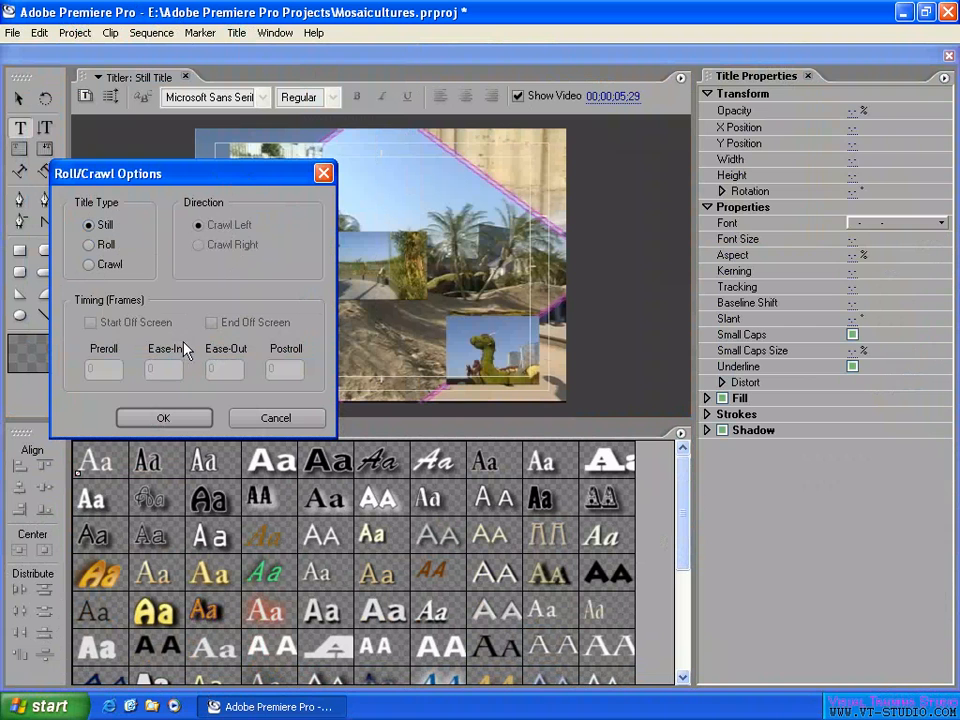
pyautogui.click(105, 247)
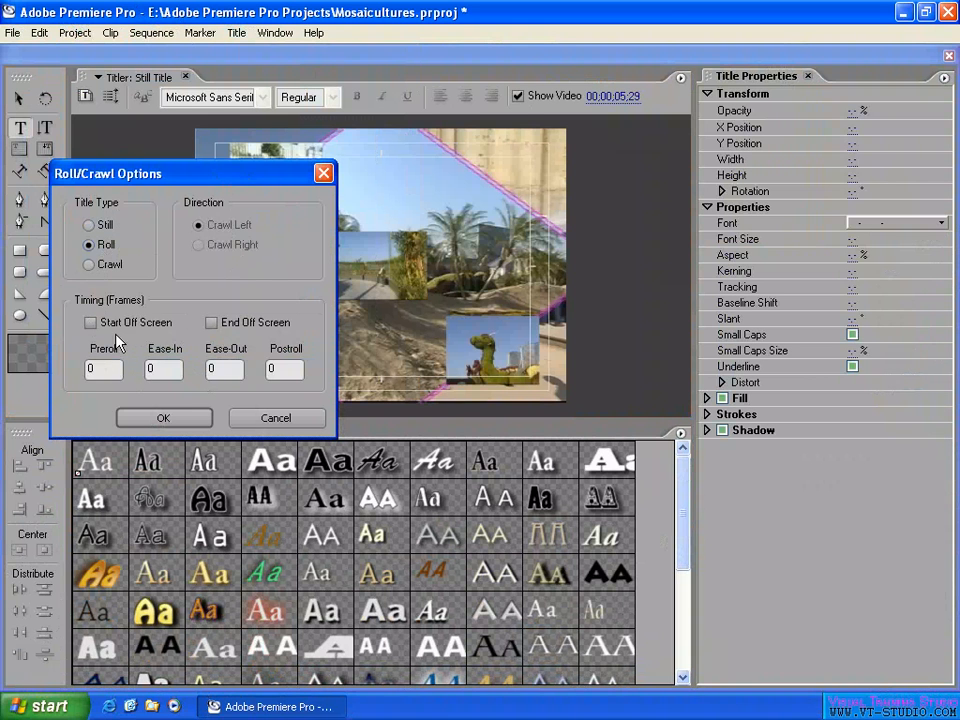
# Enter timing of Preroll 30, Ease-In 5, Ease-Out 10 and Postroll 60 frames.
pyautogui.moveTo(95, 369); pyautogui.dragTo(80, 370)
pyautogui.press('Tab')
pyautogui.press('Tab')
pyautogui.press('Tab')
pyautogui.click(107, 371)
pyautogui.press('Tab')
pyautogui.write('5')
pyautogui.moveTo(226, 370); pyautogui.dragTo(172, 370)
pyautogui.write('1')
pyautogui.moveTo(291, 369); pyautogui.dragTo(252, 368)
pyautogui.write('6')
pyautogui.moveTo(112, 368); pyautogui.dragTo(84, 368)
pyautogui.write('30')
pyautogui.moveTo(111, 369); pyautogui.dragTo(74, 368)
# Toggle Start and End Off Screen, try Crawl, then set the title type to Still and confirm.
pyautogui.click(91, 323)
pyautogui.click(212, 323)
pyautogui.moveTo(174, 370); pyautogui.dragTo(139, 374)
pyautogui.press('Tab')
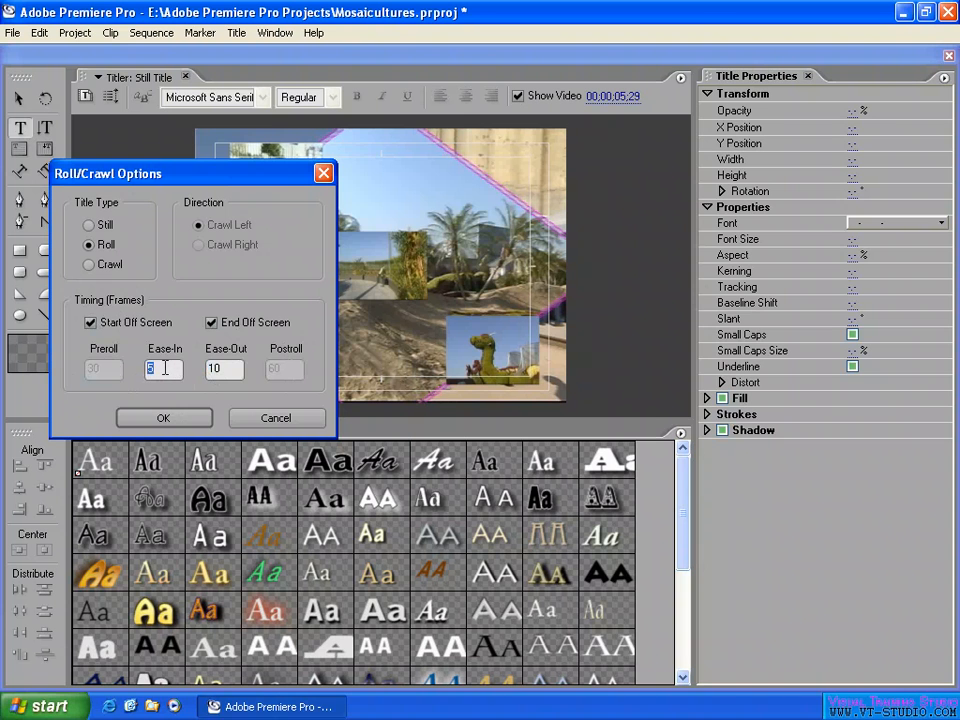
pyautogui.press('Tab')
pyautogui.moveTo(161, 368); pyautogui.dragTo(156, 369)
pyautogui.click(102, 268)
pyautogui.click(91, 322)
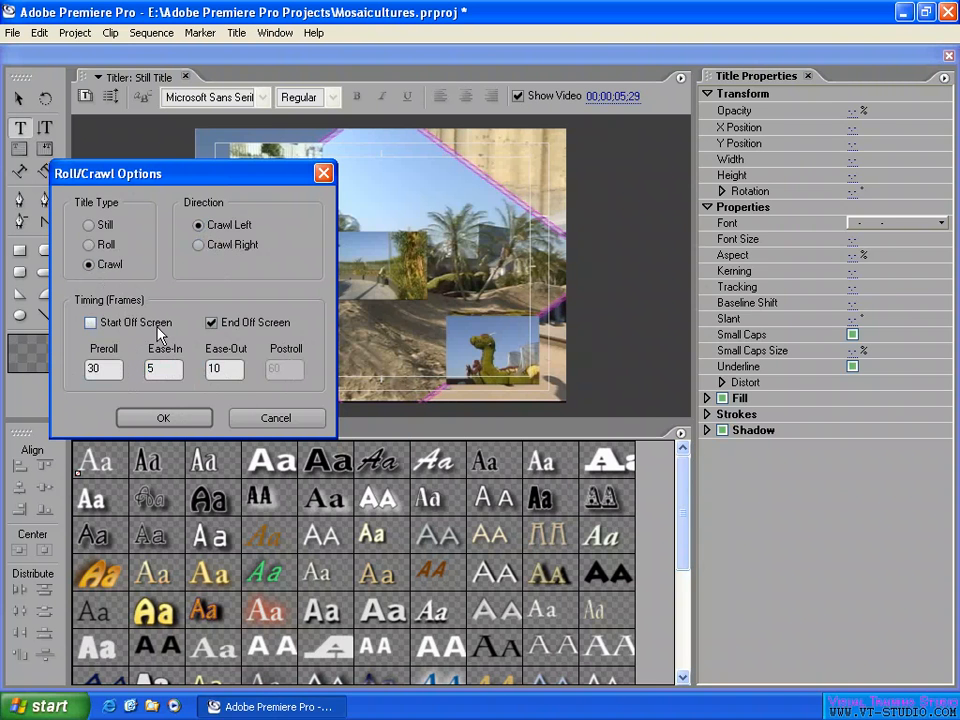
pyautogui.click(241, 325)
pyautogui.doubleClick(152, 368)
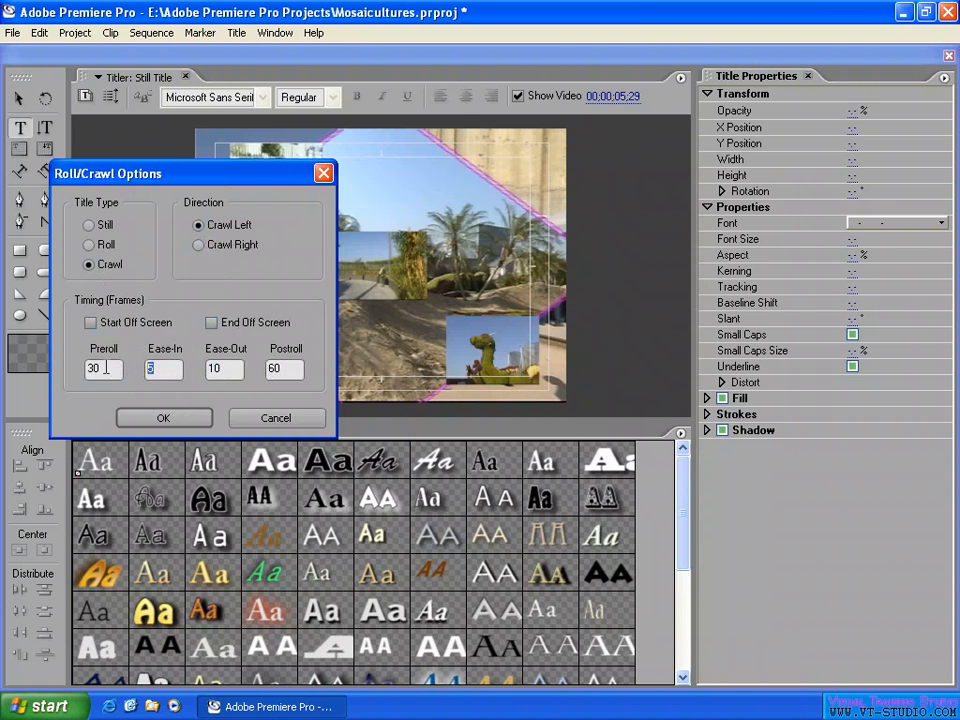
pyautogui.click(103, 225)
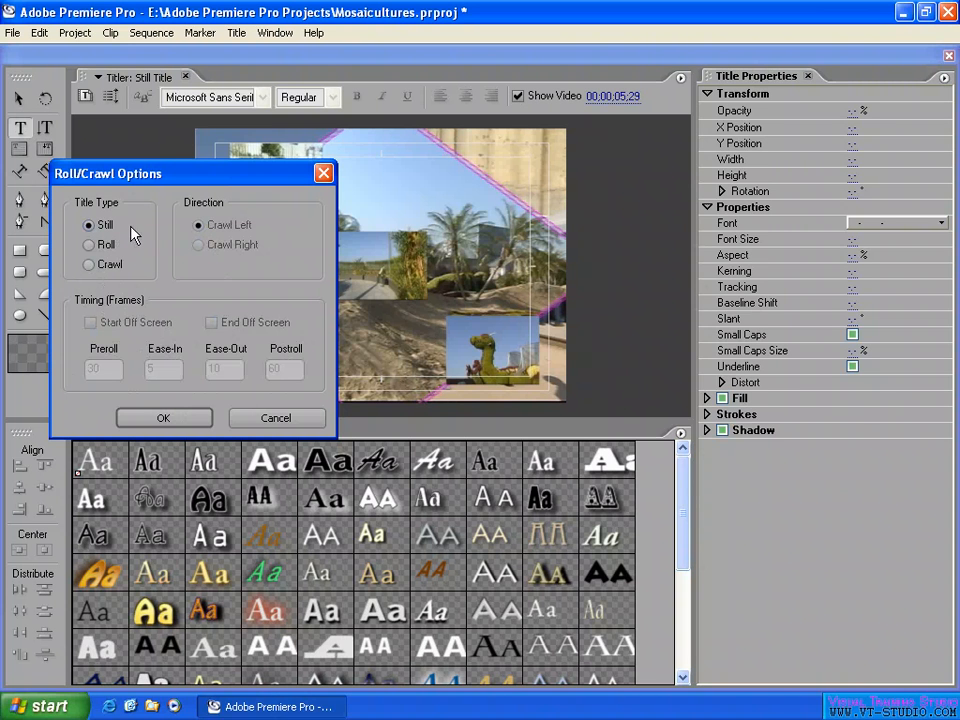
pyautogui.click(181, 419)
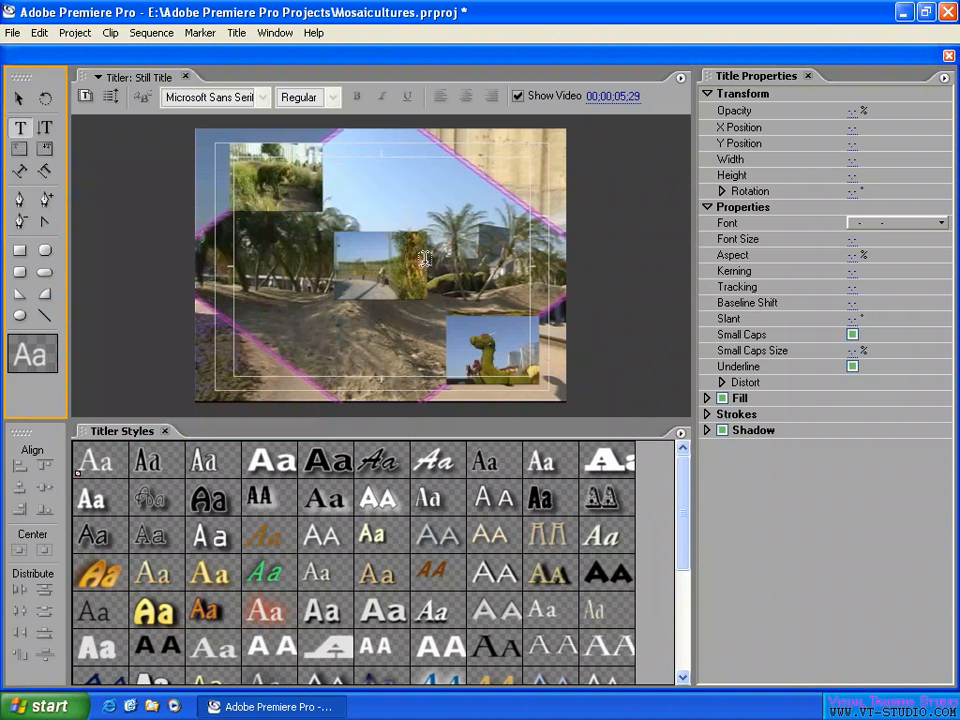
# Shrink the Titler and move the playhead to the Copyright 2003 frame, toggling Show Video.
pyautogui.moveTo(538, 45); pyautogui.dragTo(538, 415)
pyautogui.moveTo(660, 386); pyautogui.dragTo(612, 385)
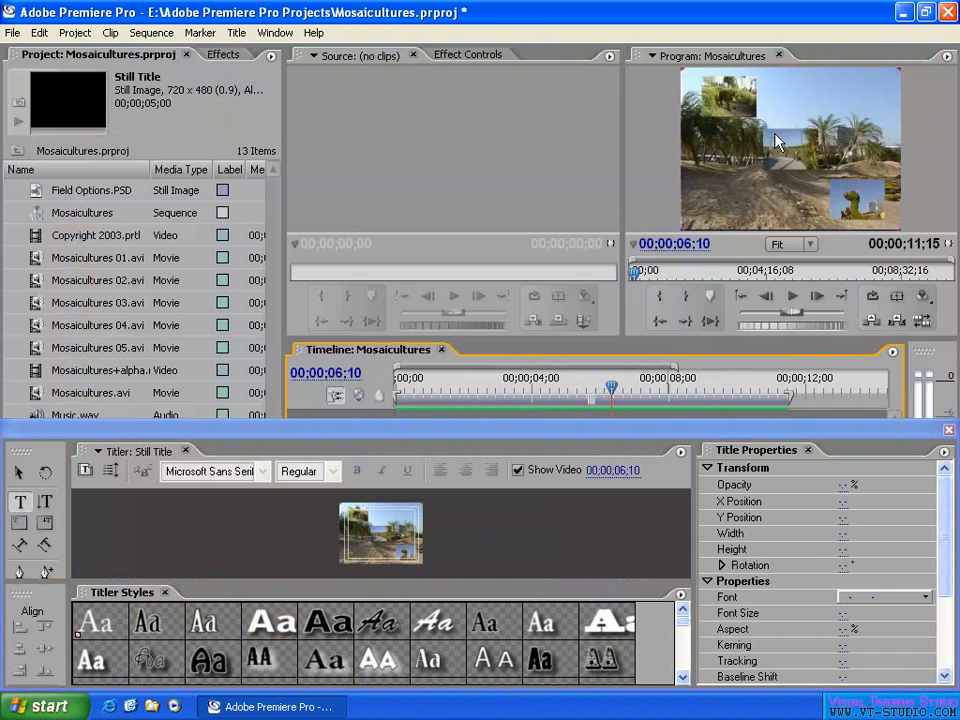
pyautogui.click(701, 386)
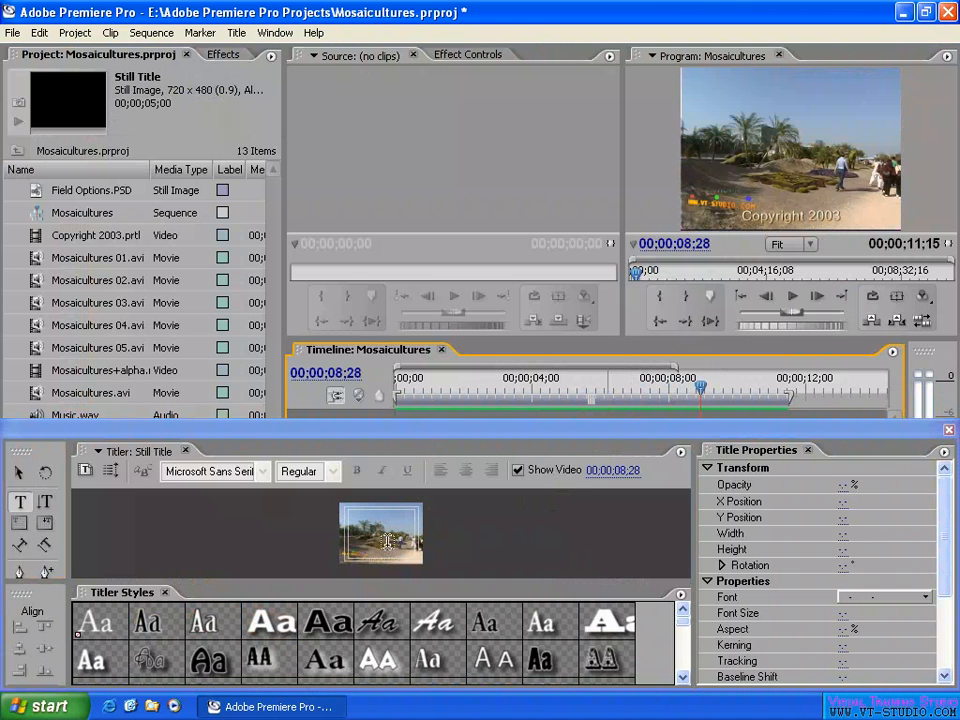
pyautogui.click(517, 471)
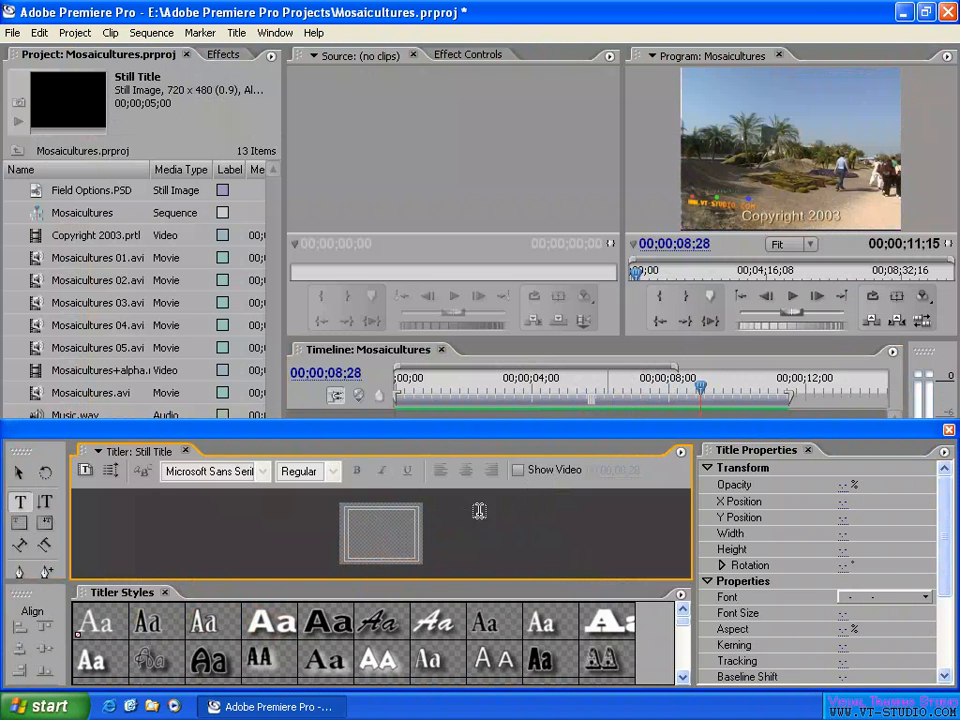
pyautogui.click(517, 469)
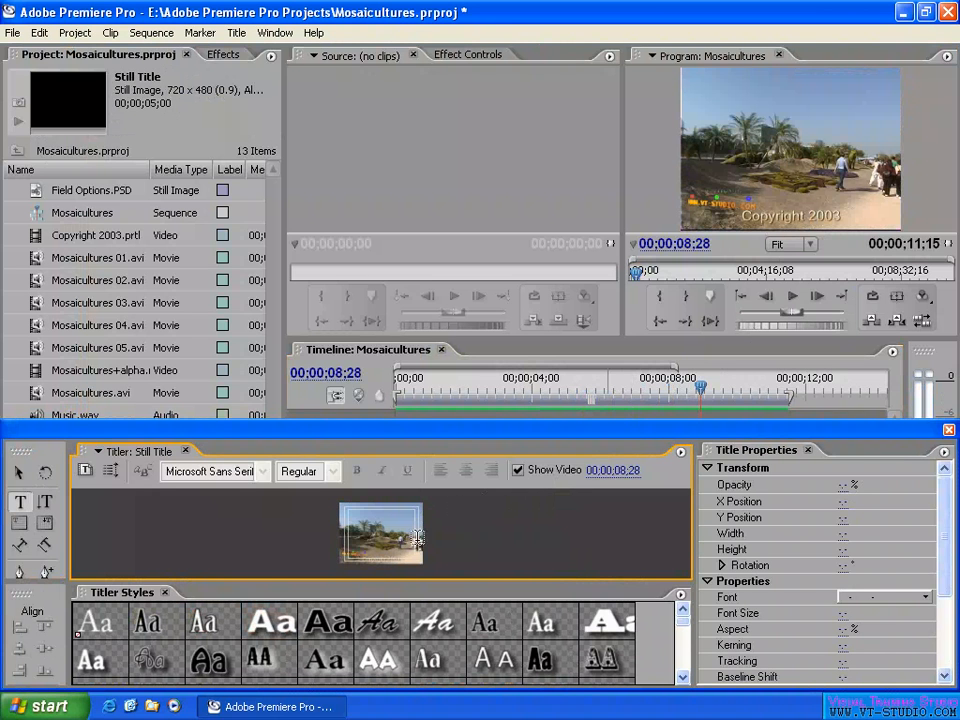
pyautogui.moveTo(703, 387); pyautogui.dragTo(742, 390)
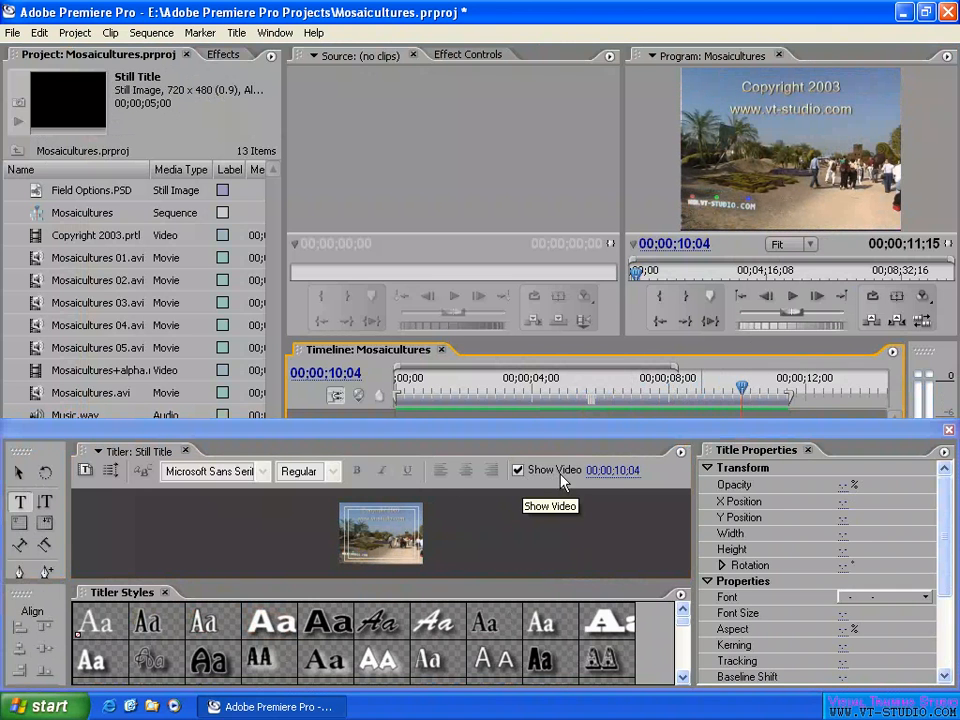
pyautogui.moveTo(606, 472); pyautogui.dragTo(632, 473)
pyautogui.click(724, 389)
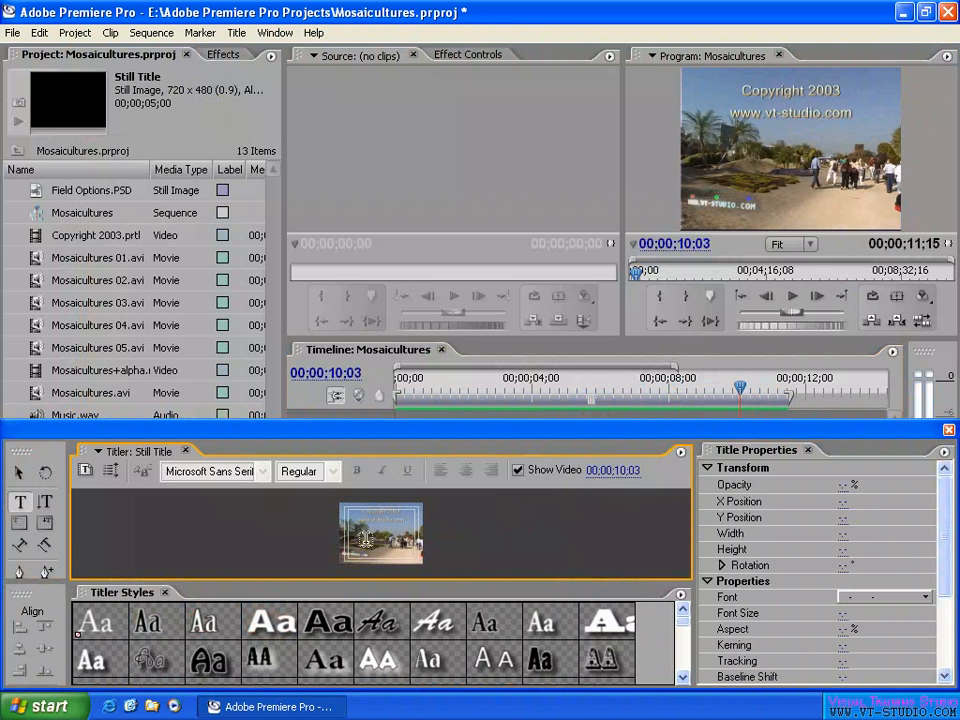
# Toggle the video background off and on, then enlarge the Titler to fill the window.
pyautogui.click(519, 472)
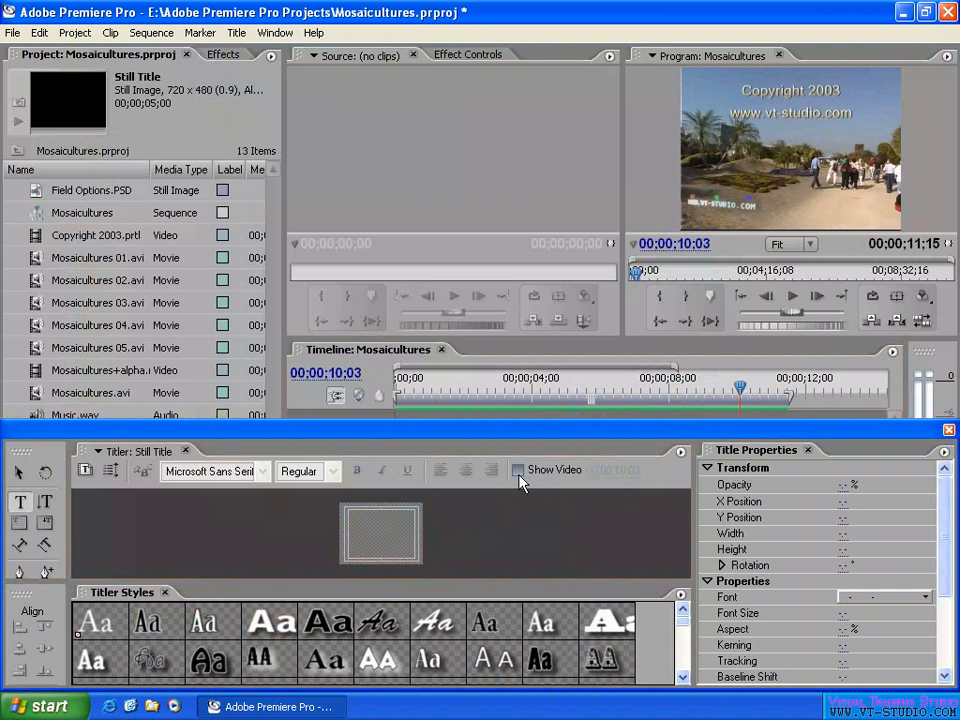
pyautogui.click(518, 471)
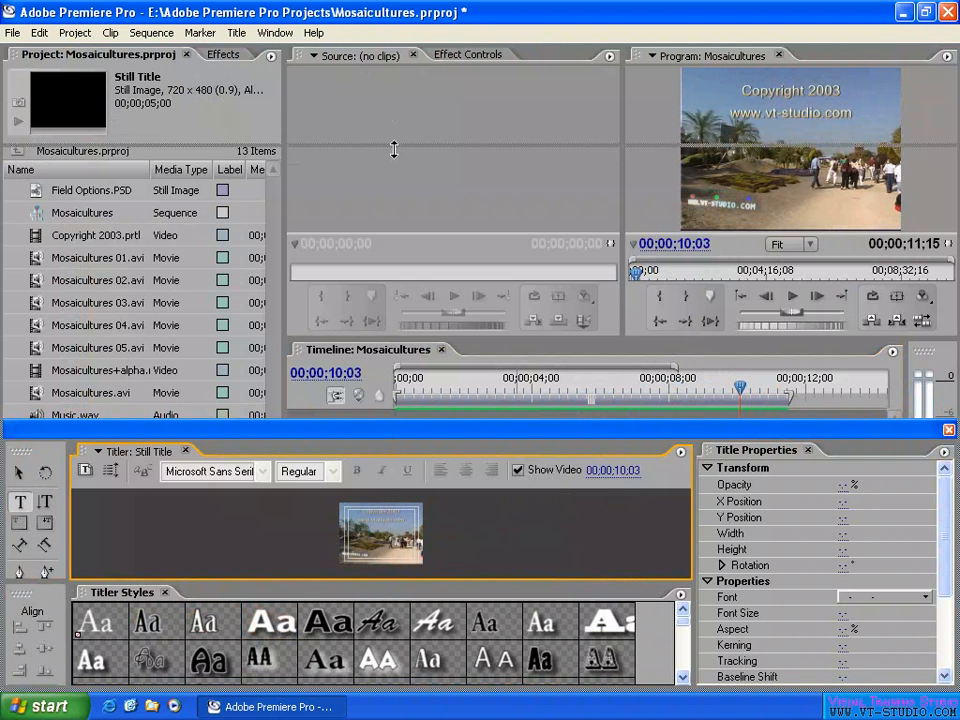
pyautogui.moveTo(407, 62); pyautogui.dragTo(407, 47)
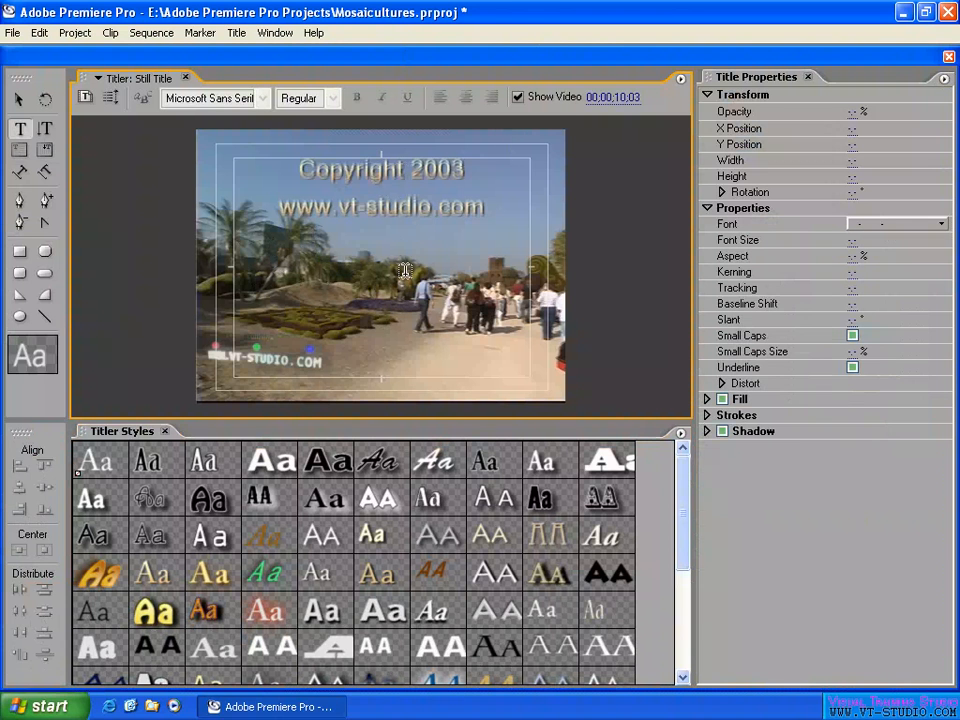
# Hide the video background and add the text 'Hi, How' near the top of the title.
pyautogui.click(518, 97)
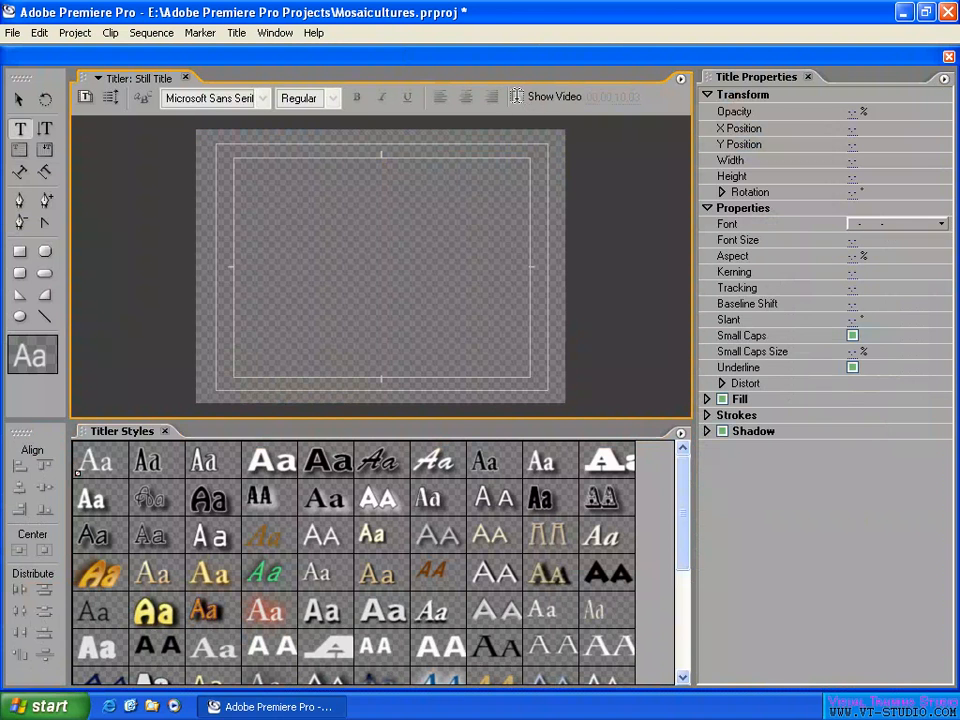
pyautogui.click(245, 215)
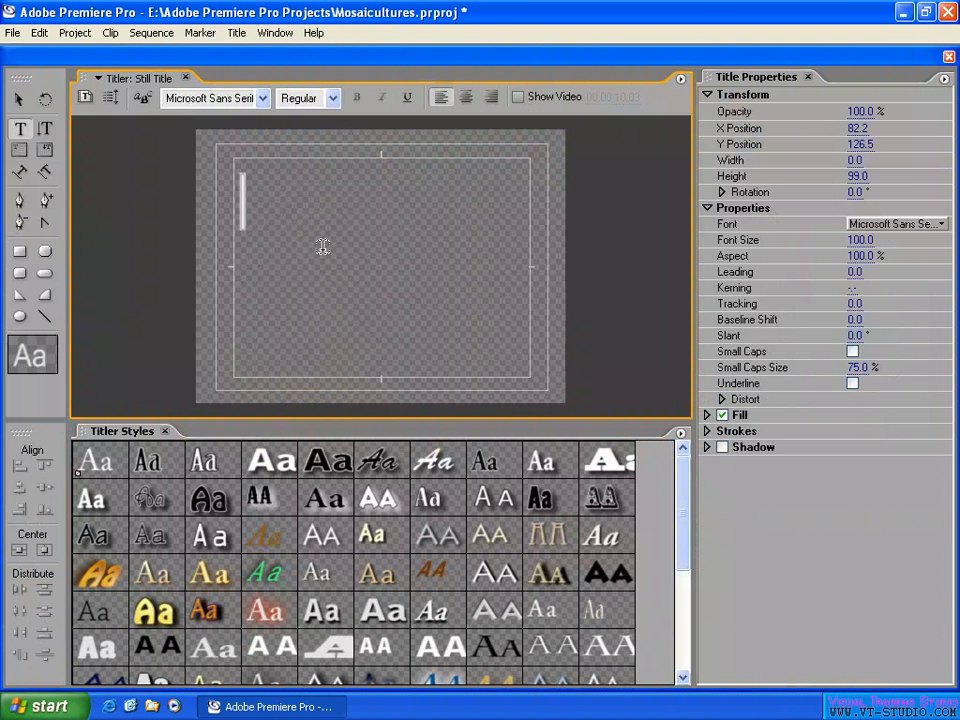
pyautogui.click(19, 99)
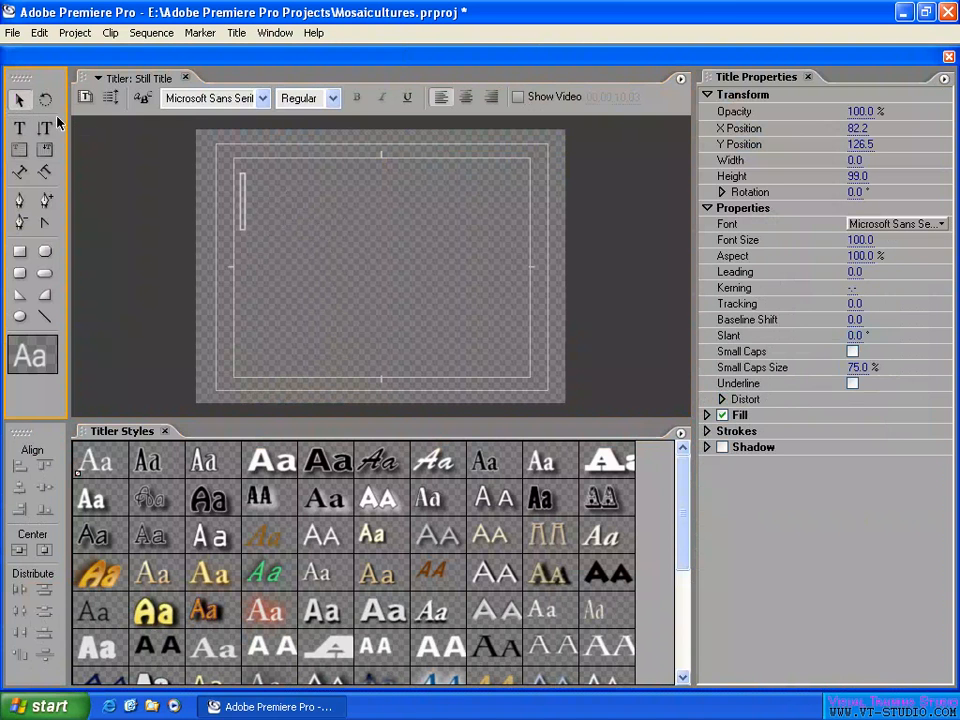
pyautogui.moveTo(245, 200); pyautogui.dragTo(305, 195)
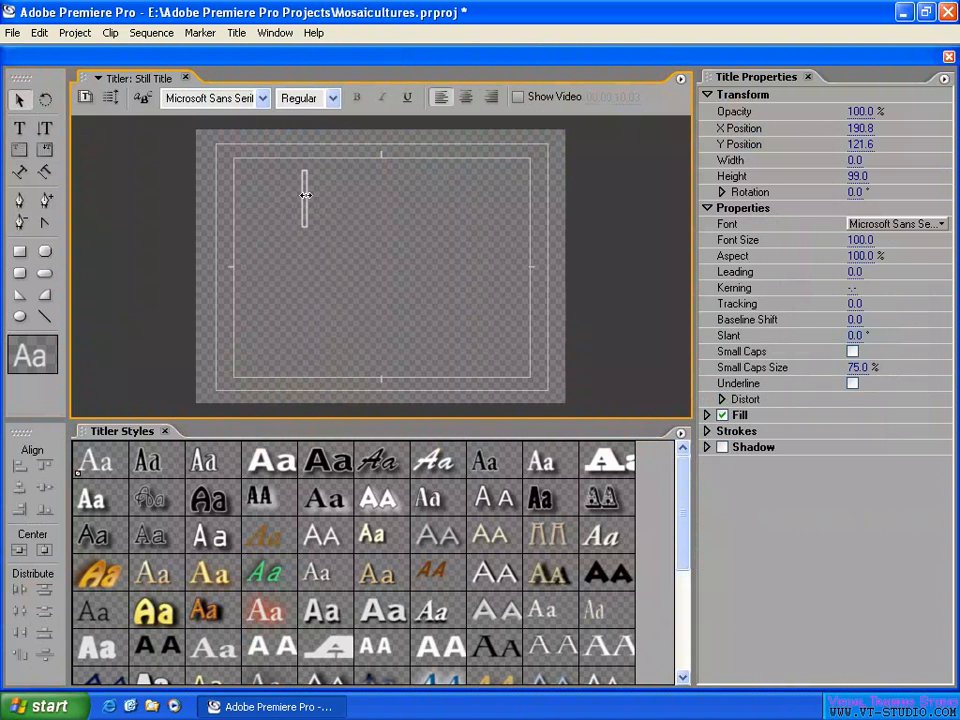
pyautogui.write('t')
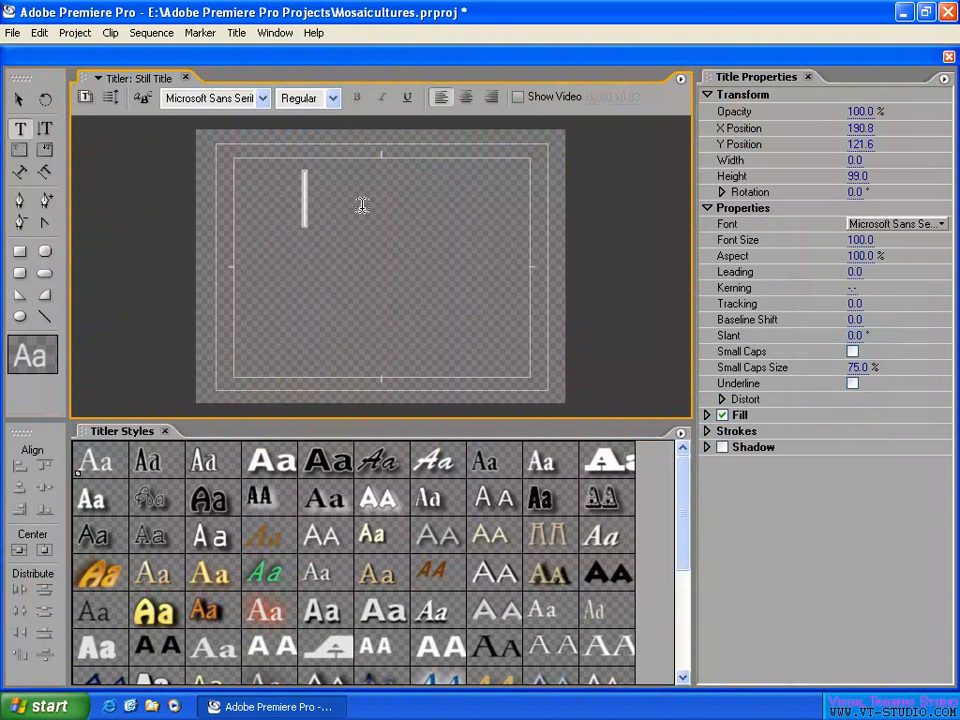
pyautogui.write('Hi,')
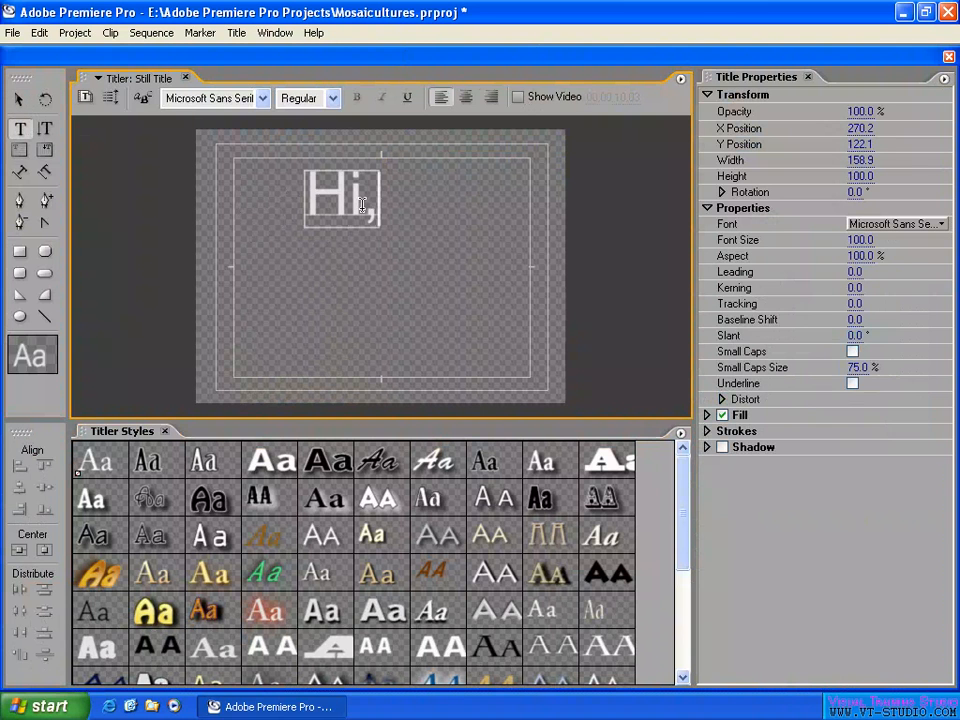
pyautogui.write(' How')
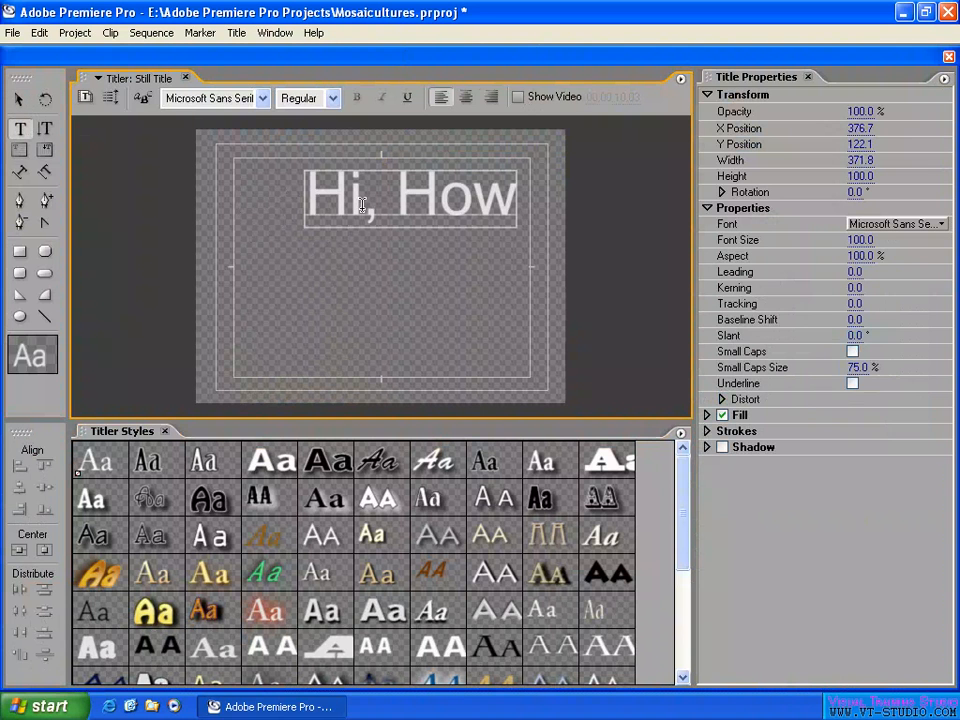
# Draw a white rectangle and a white ellipse below the text, then reposition the rectangle and text.
pyautogui.click(19, 251)
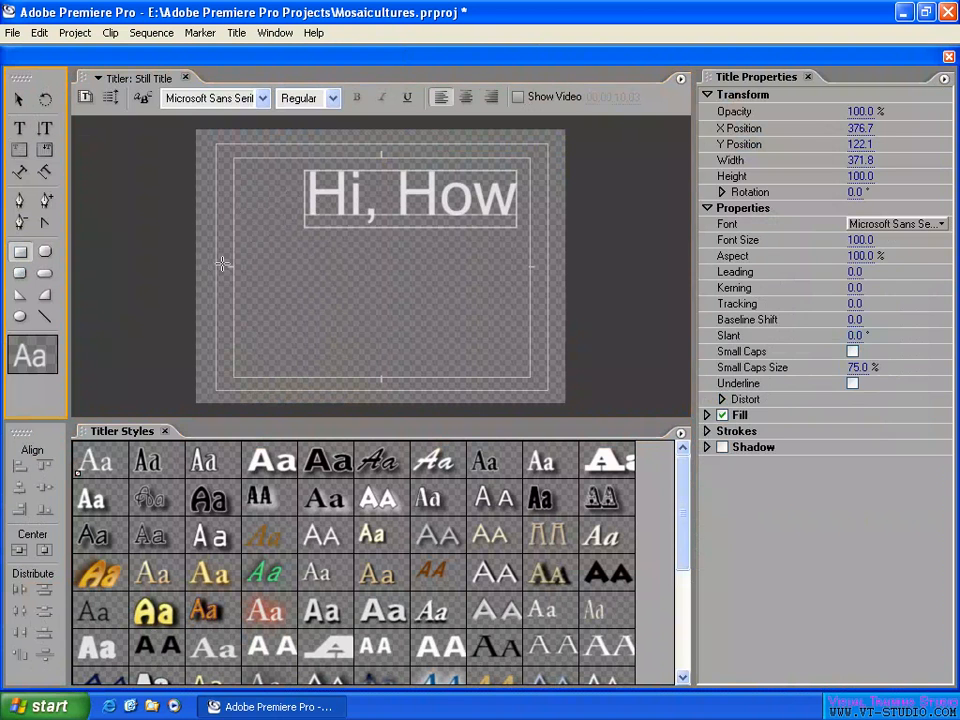
pyautogui.moveTo(221, 263); pyautogui.dragTo(298, 345)
pyautogui.click(20, 317)
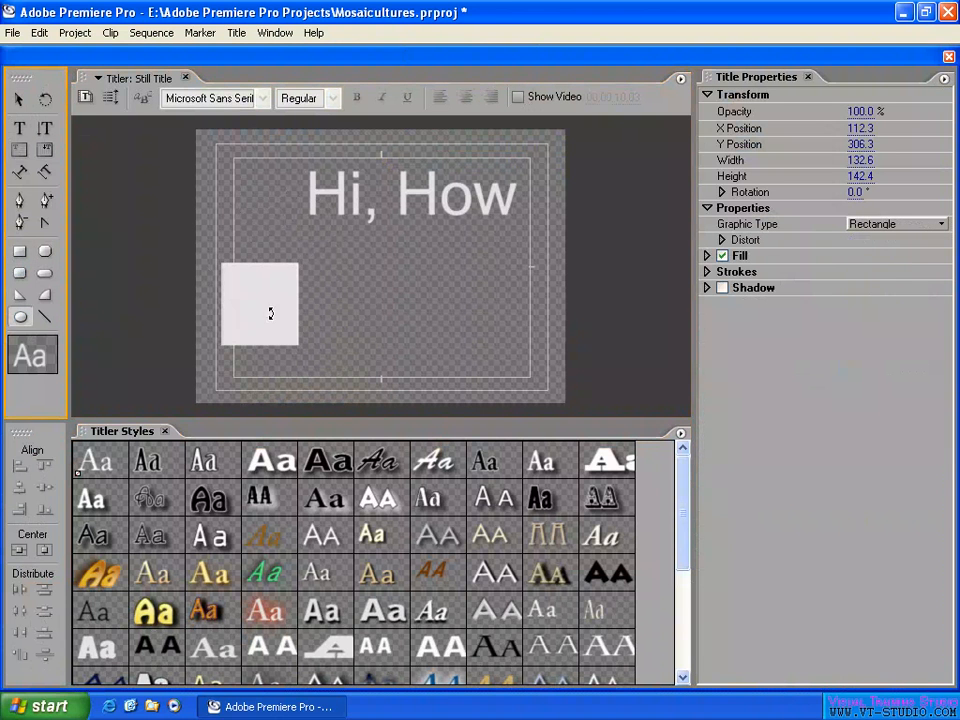
pyautogui.moveTo(354, 276); pyautogui.dragTo(462, 345)
pyautogui.click(18, 99)
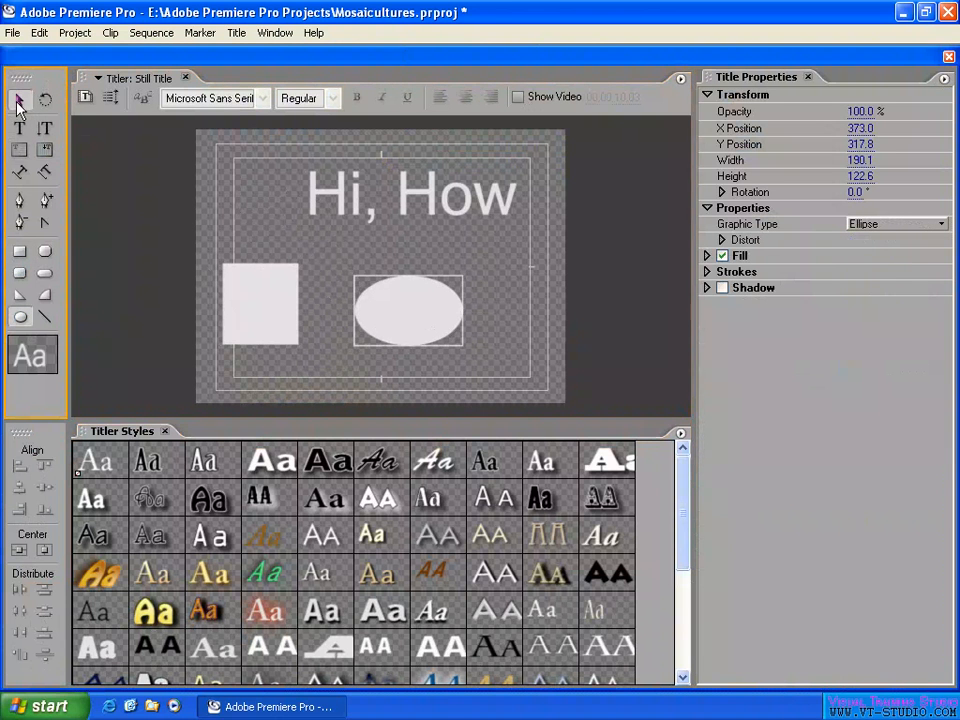
pyautogui.moveTo(271, 301); pyautogui.dragTo(297, 297)
pyautogui.moveTo(372, 198); pyautogui.dragTo(324, 196)
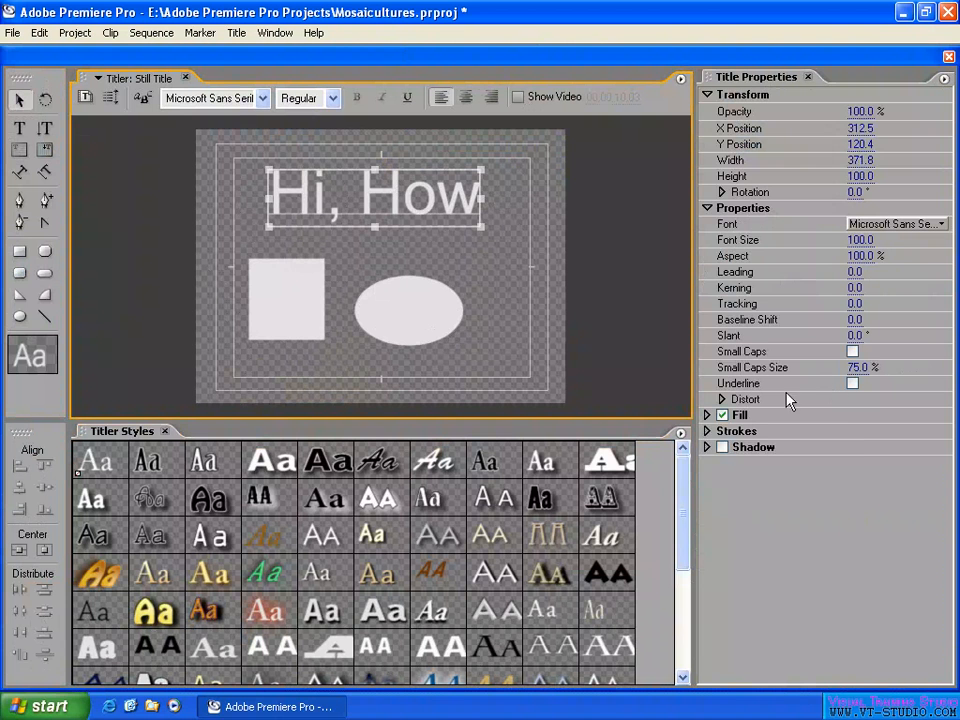
# Colour the 'Hi, How' text fill bright green.
pyautogui.click(708, 415)
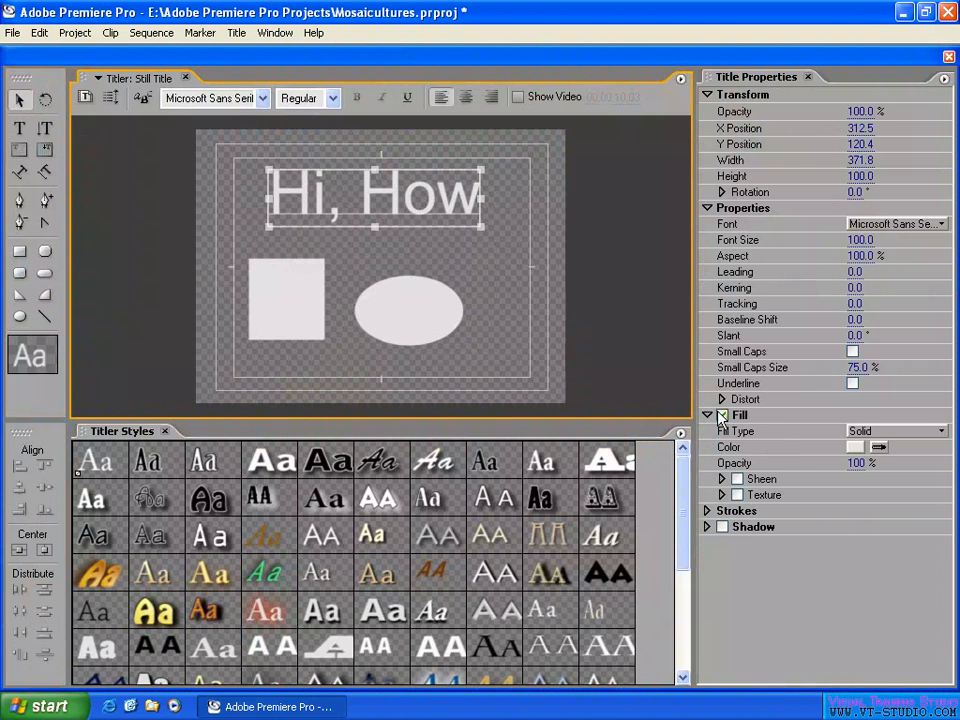
pyautogui.click(864, 447)
pyautogui.click(521, 320)
pyautogui.click(476, 435)
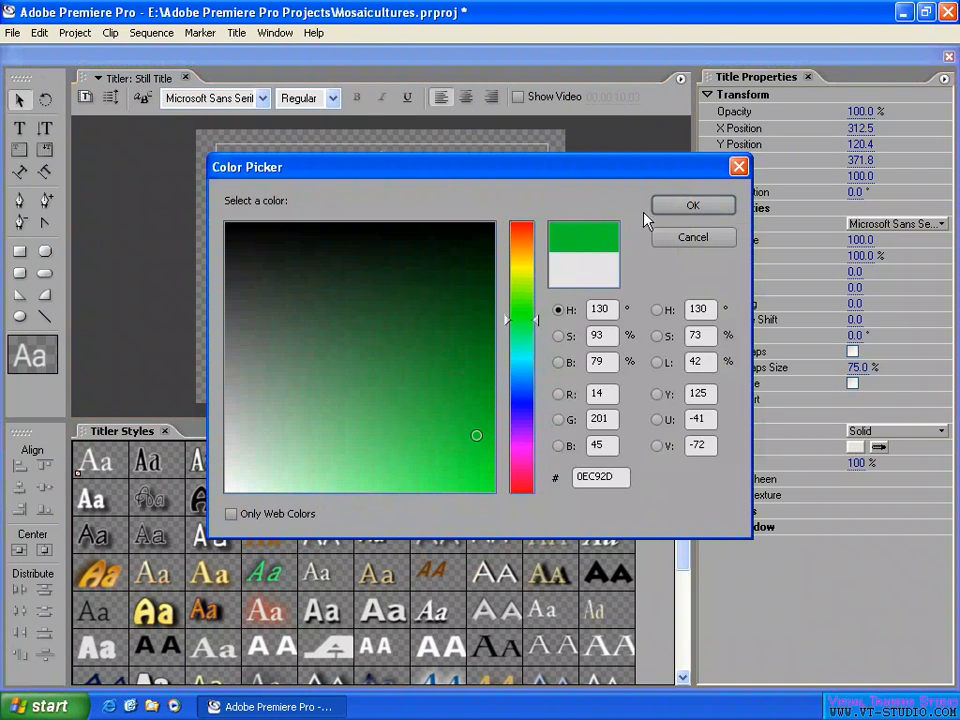
pyautogui.click(688, 207)
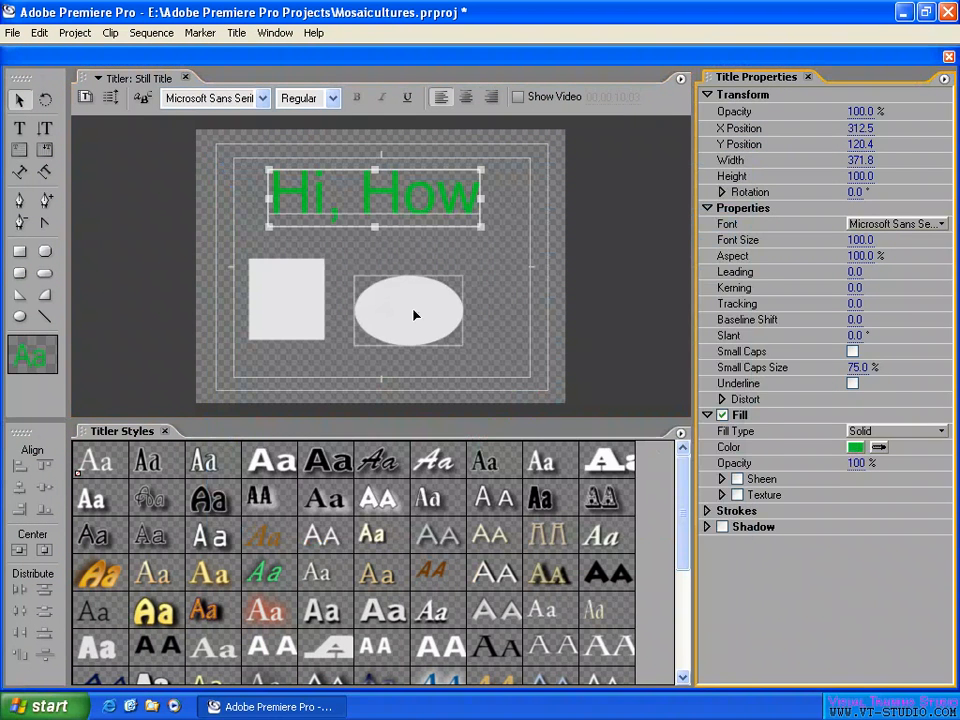
# Give the ellipse a 4 Color Gradient fill with a dark green top-left stop.
pyautogui.moveTo(415, 315); pyautogui.dragTo(434, 301)
pyautogui.click(878, 224)
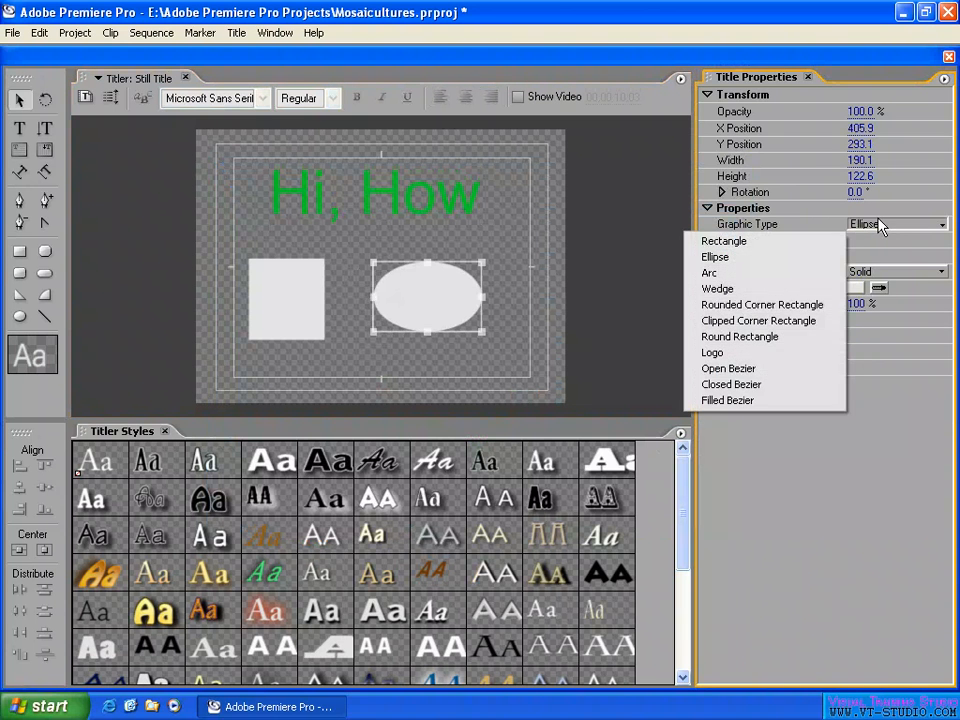
pyautogui.click(898, 272)
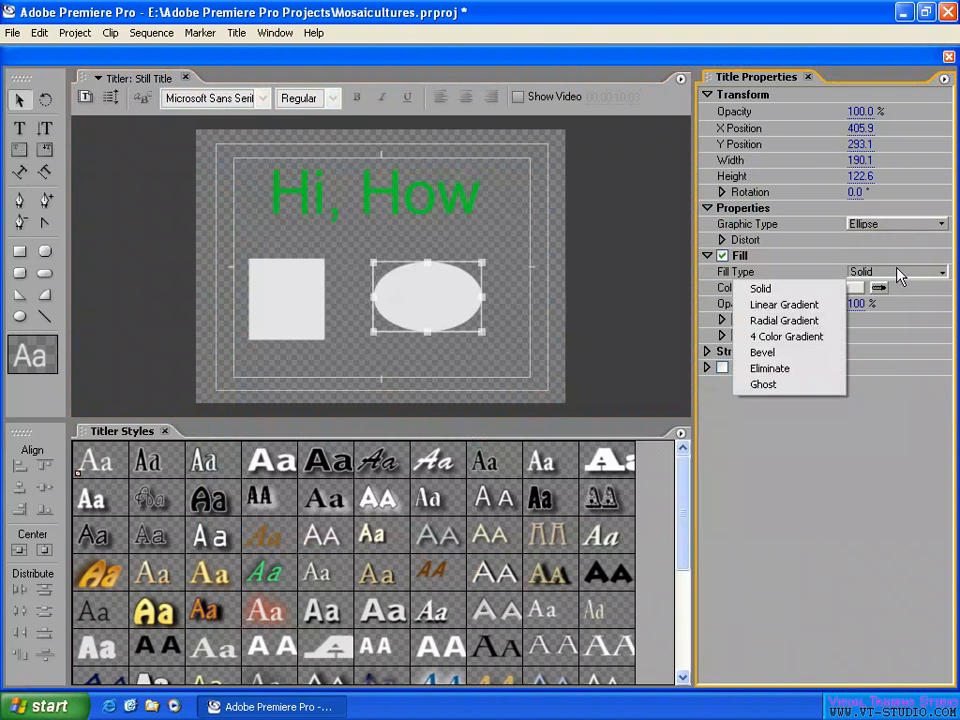
pyautogui.click(793, 337)
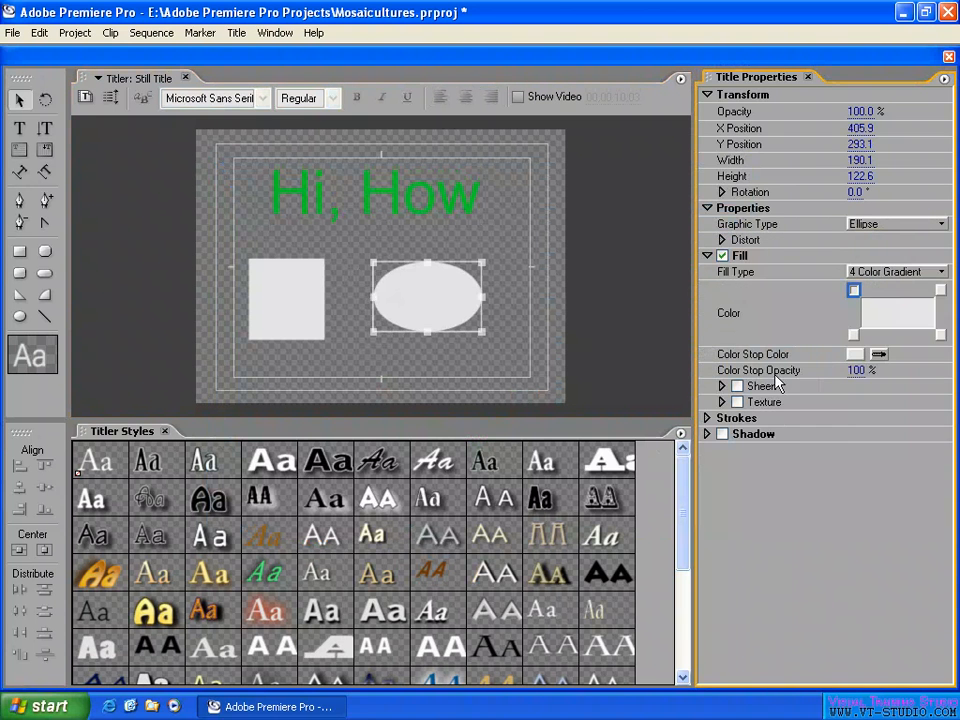
pyautogui.doubleClick(855, 292)
pyautogui.click(522, 313)
pyautogui.click(461, 362)
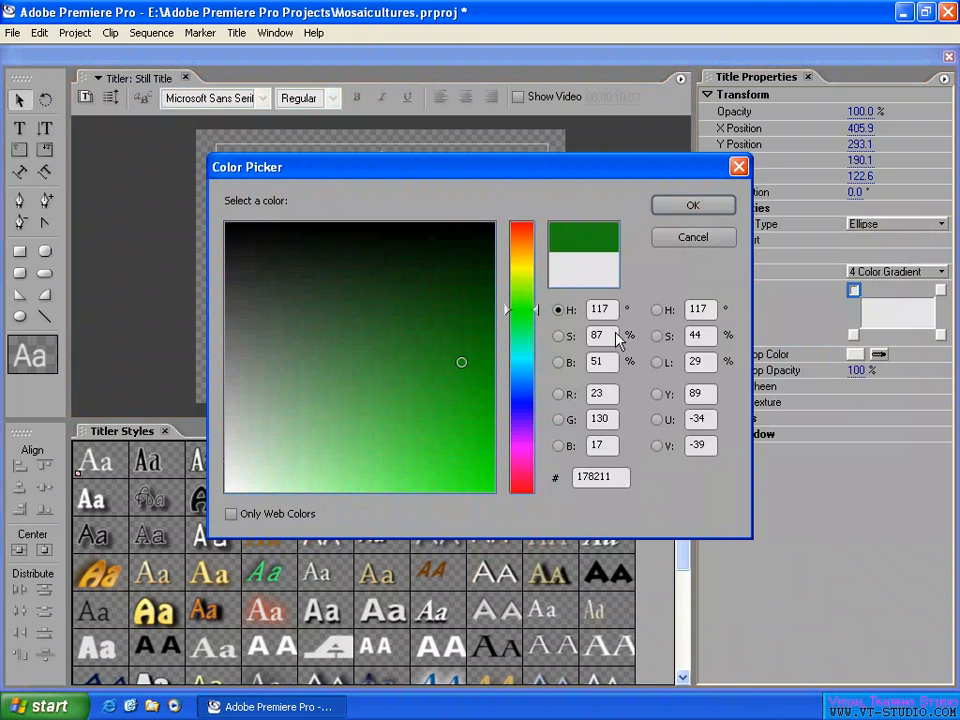
pyautogui.click(700, 206)
# Sample a new colour for the bottom-right stop and set the top-right stop to blue.
pyautogui.click(940, 335)
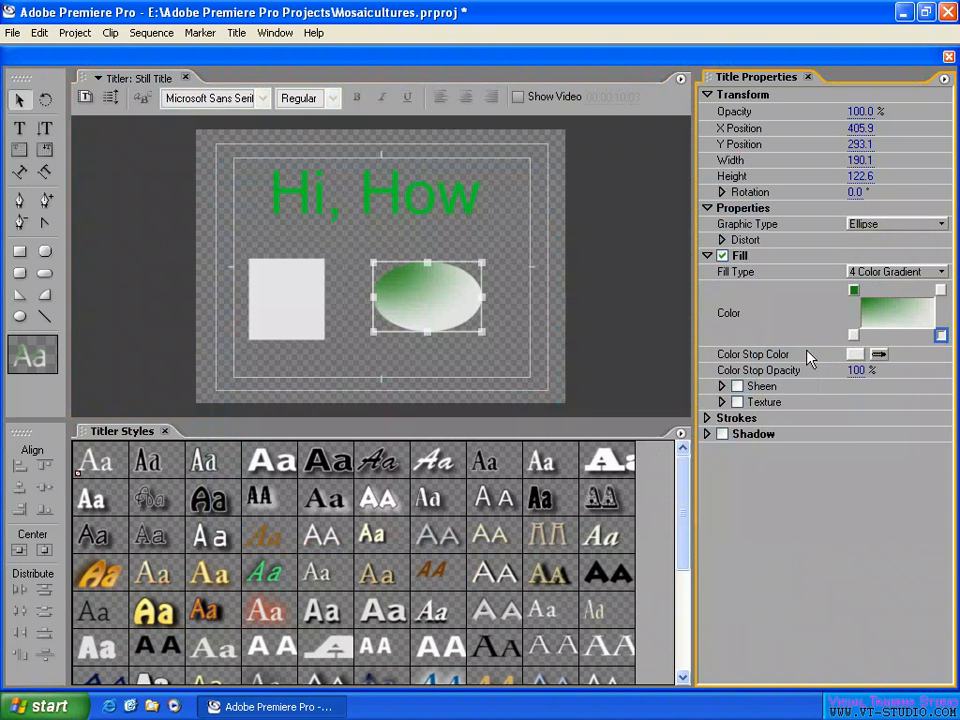
pyautogui.moveTo(878, 354); pyautogui.dragTo(594, 43)
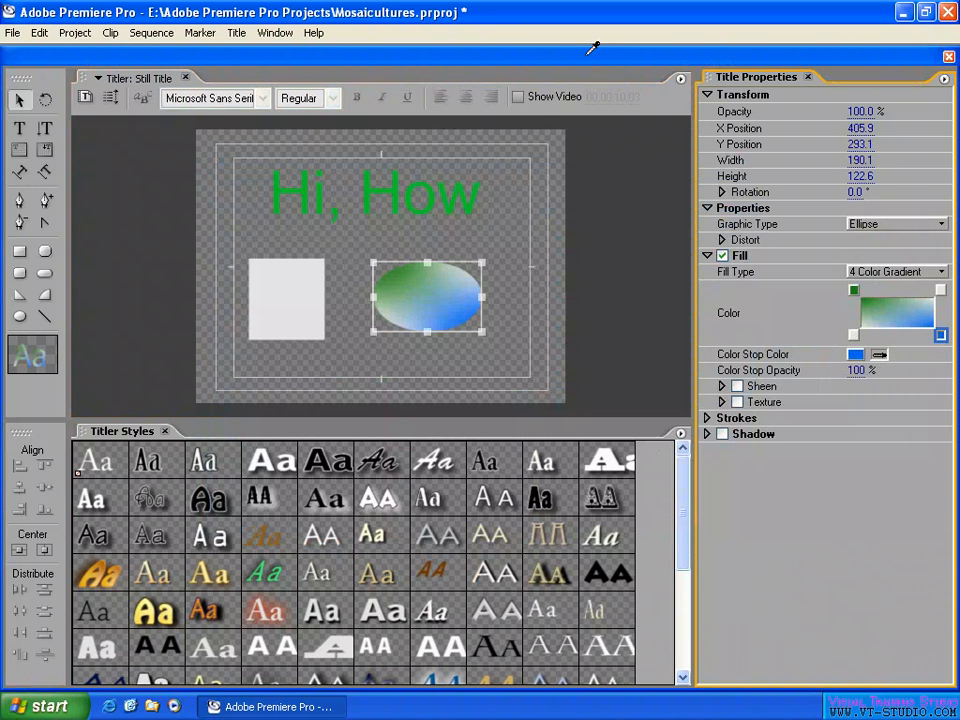
pyautogui.click(940, 291)
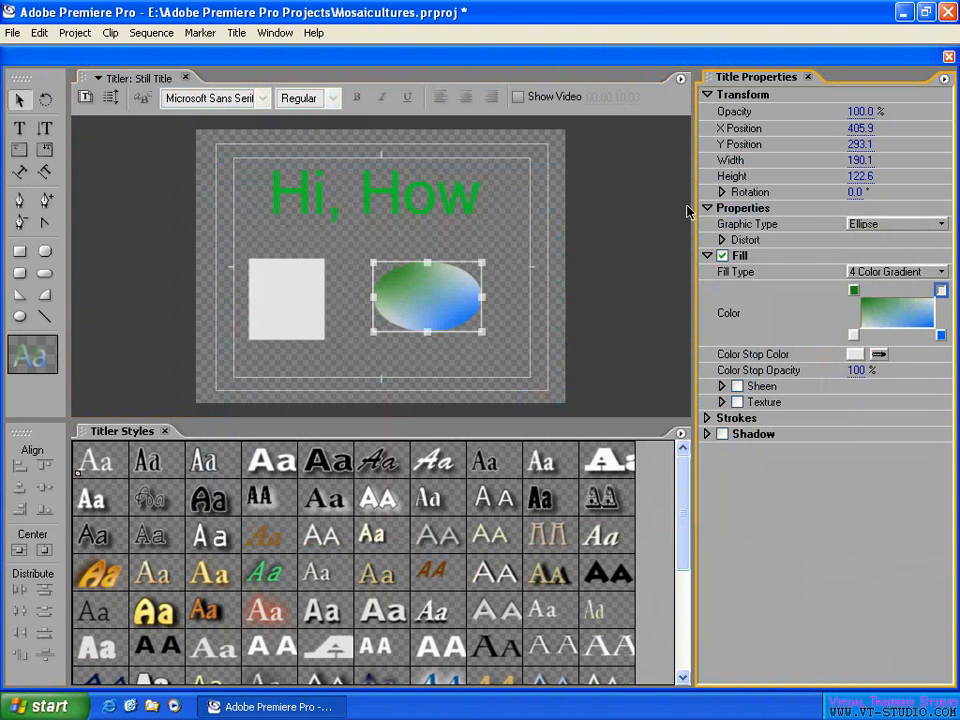
pyautogui.click(853, 354)
pyautogui.click(534, 408)
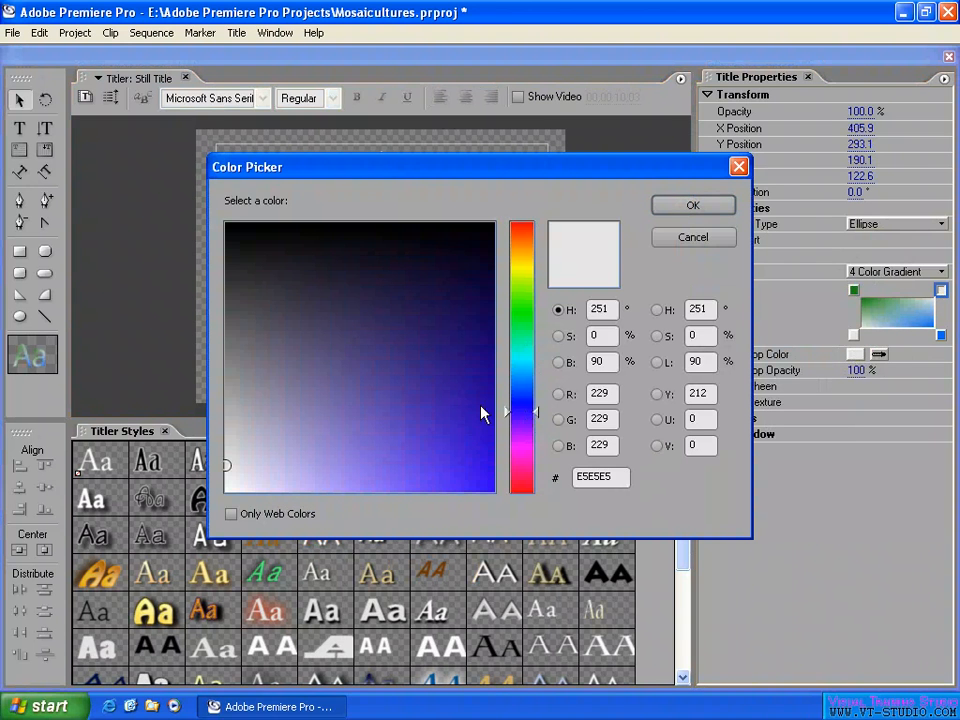
pyautogui.click(482, 408)
pyautogui.click(692, 205)
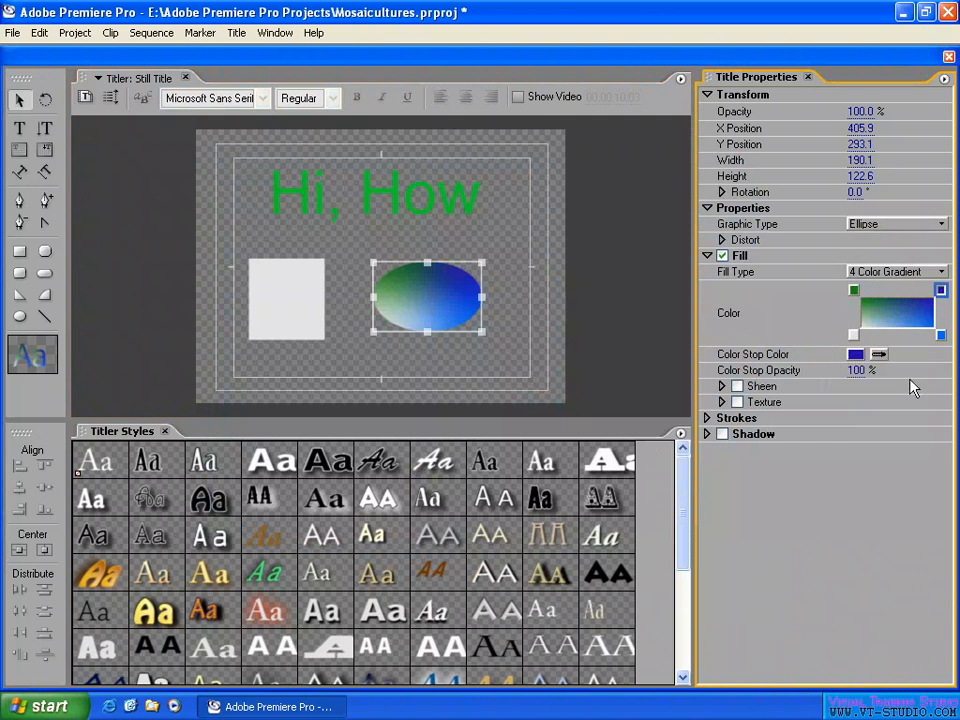
# Set the ellipse's bottom-left gradient stop to a fully saturated bright green.
pyautogui.click(853, 334)
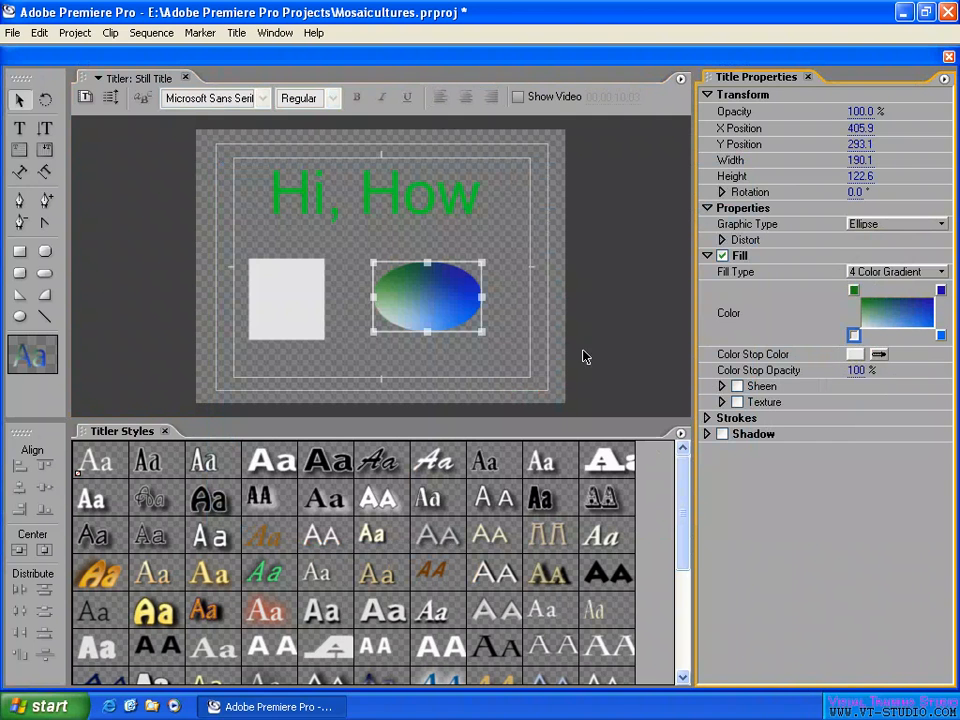
pyautogui.click(853, 354)
pyautogui.click(394, 452)
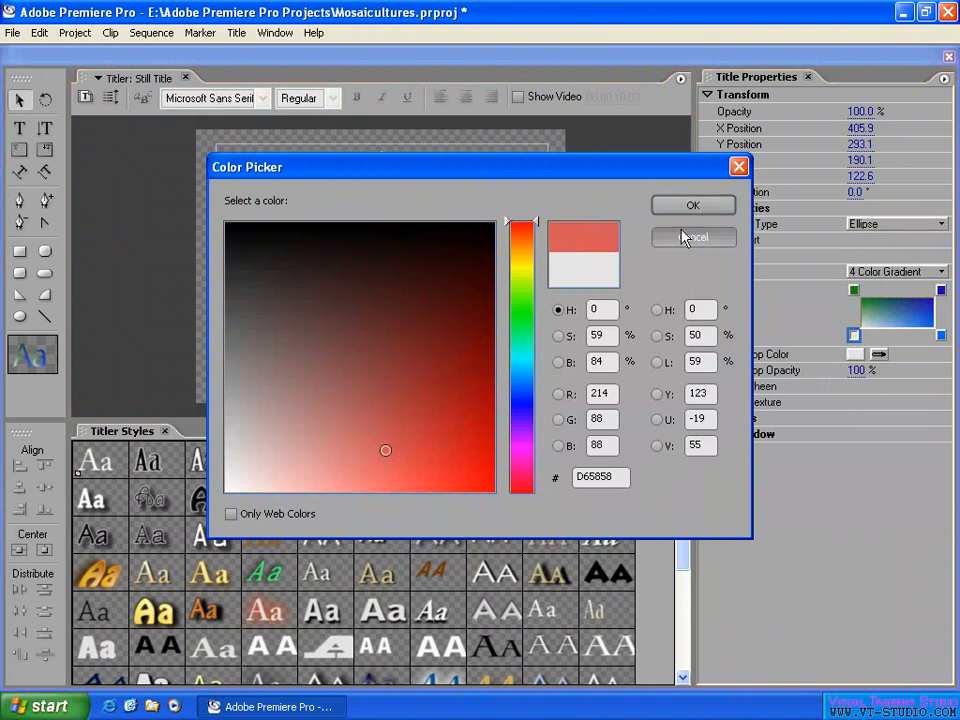
pyautogui.click(521, 322)
pyautogui.click(475, 448)
pyautogui.moveTo(480, 463); pyautogui.dragTo(500, 215)
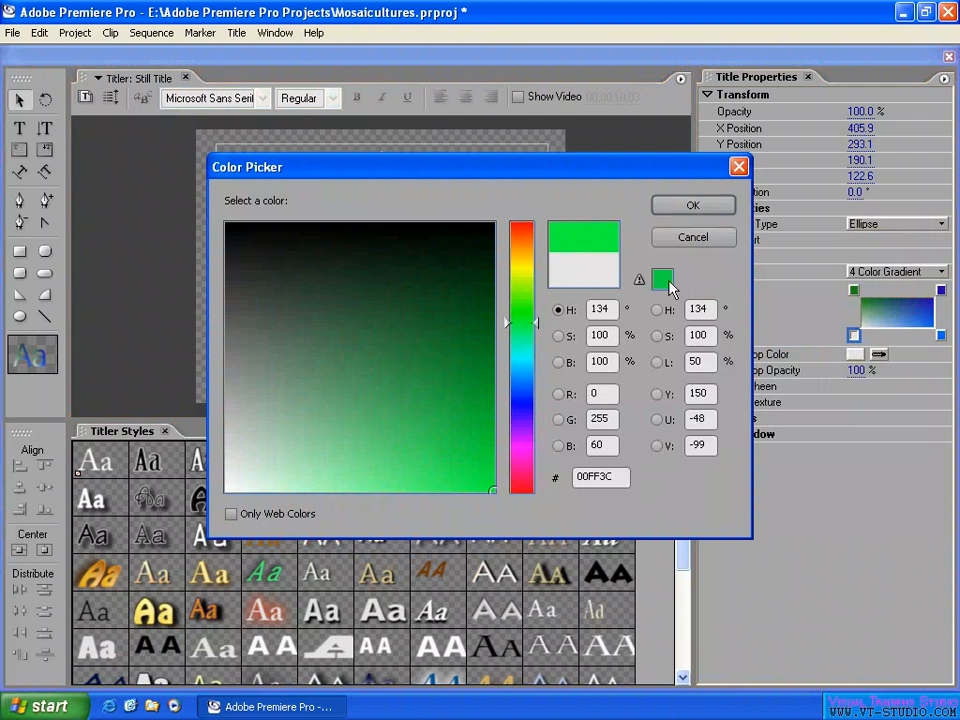
pyautogui.click(693, 205)
# Nudge the ellipse and rectangle slightly into new positions.
pyautogui.moveTo(405, 316); pyautogui.dragTo(424, 311)
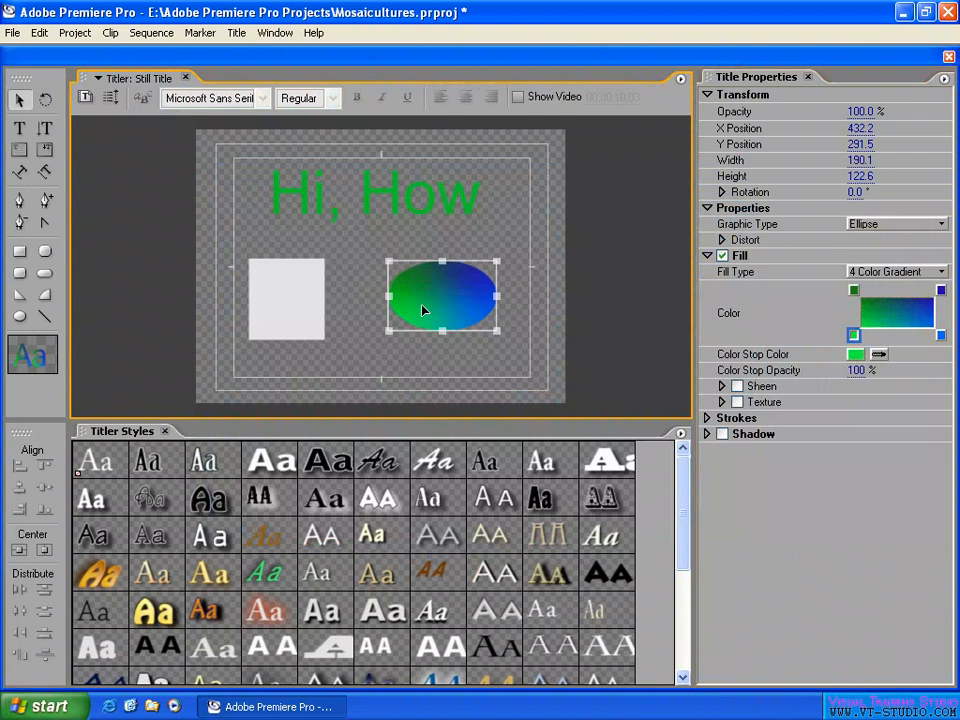
pyautogui.moveTo(313, 300); pyautogui.dragTo(328, 292)
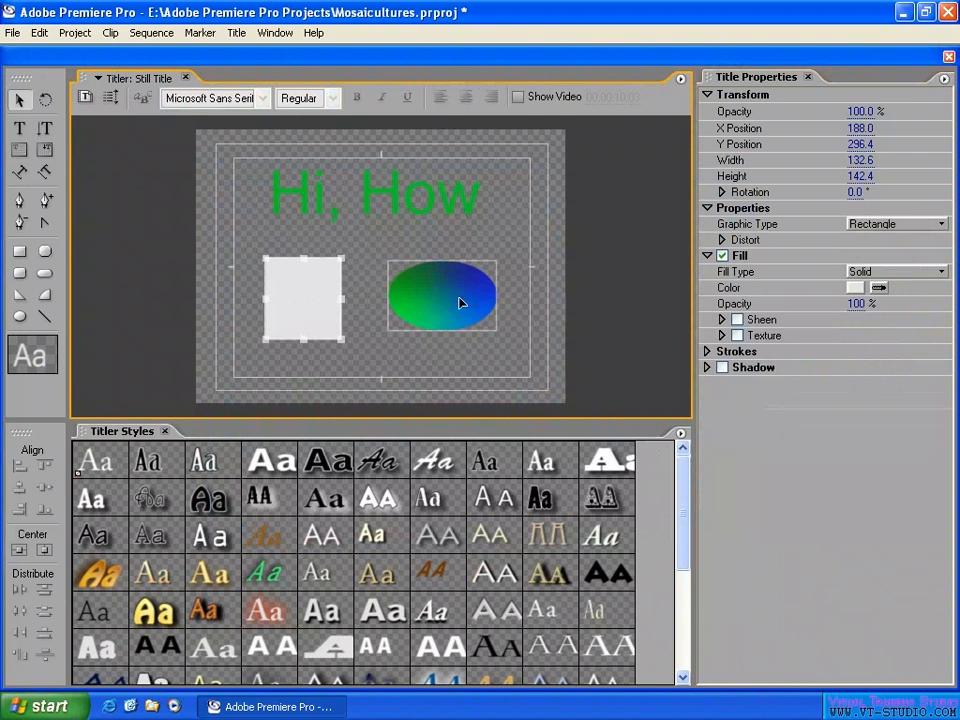
pyautogui.moveTo(476, 299); pyautogui.dragTo(449, 313)
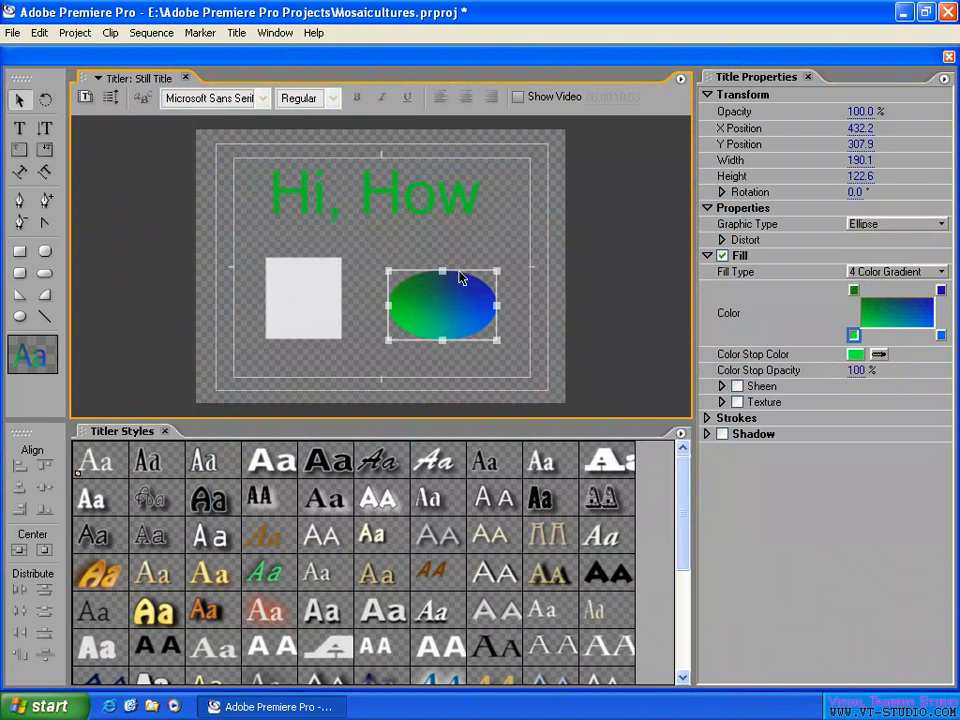
# Open the title Templates browser and look through Title Designer Presets and User Templates.
pyautogui.click(237, 33)
pyautogui.moveTo(272, 62)
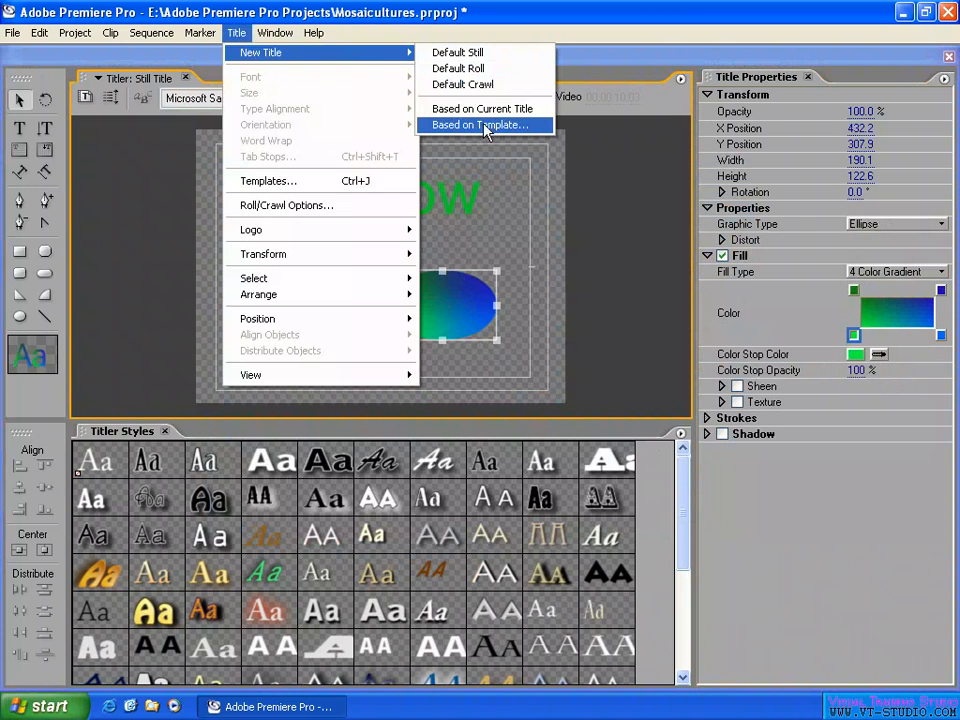
pyautogui.moveTo(300, 260)
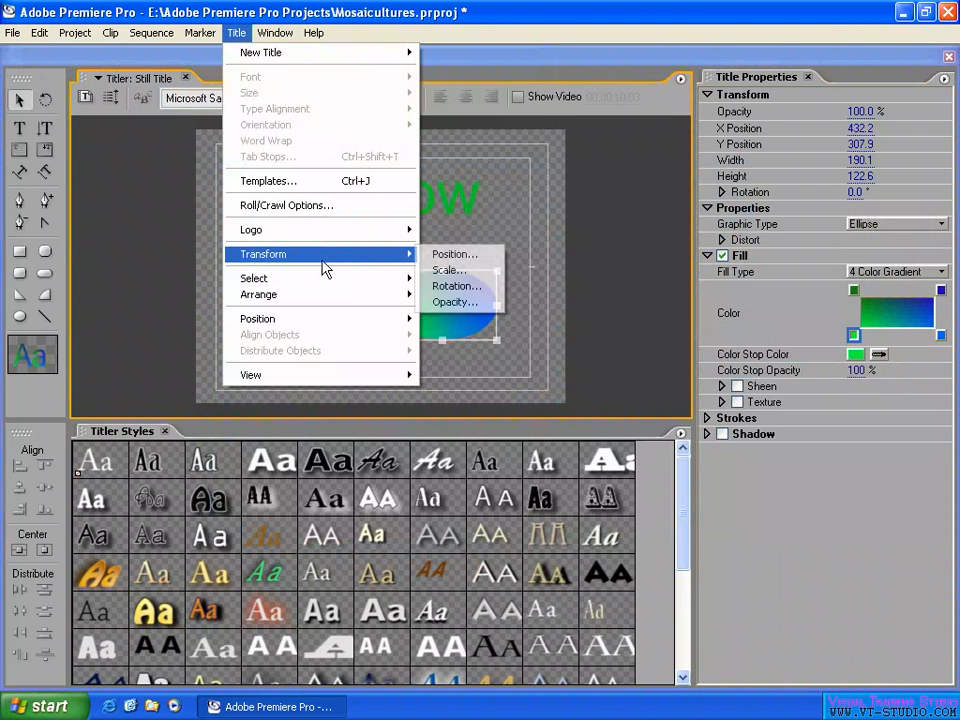
pyautogui.click(270, 181)
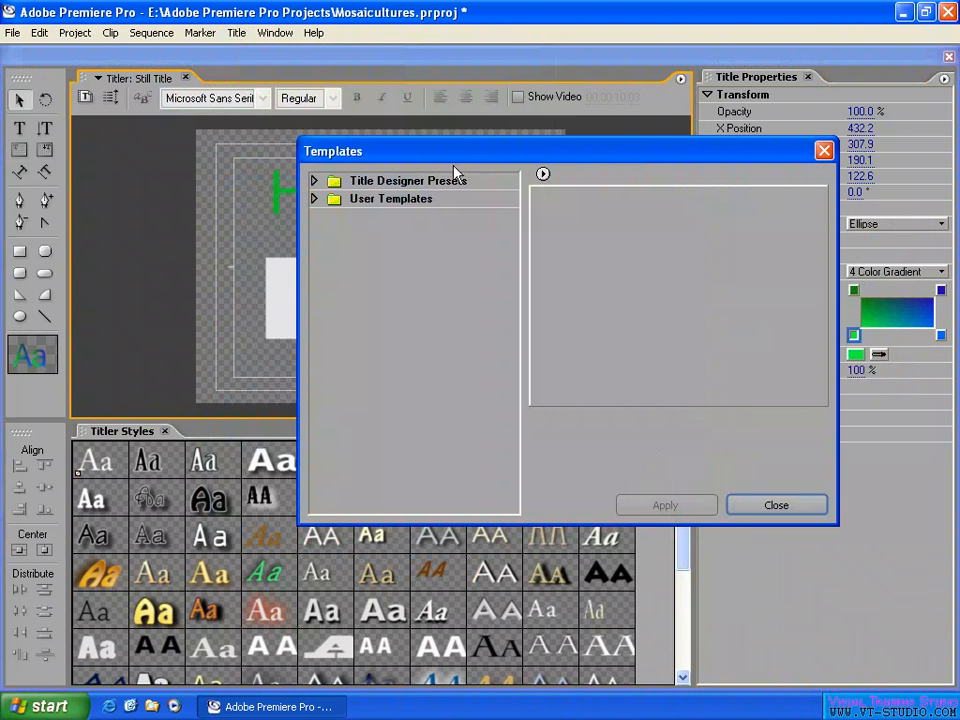
pyautogui.moveTo(523, 152); pyautogui.dragTo(587, 133)
pyautogui.click(377, 158)
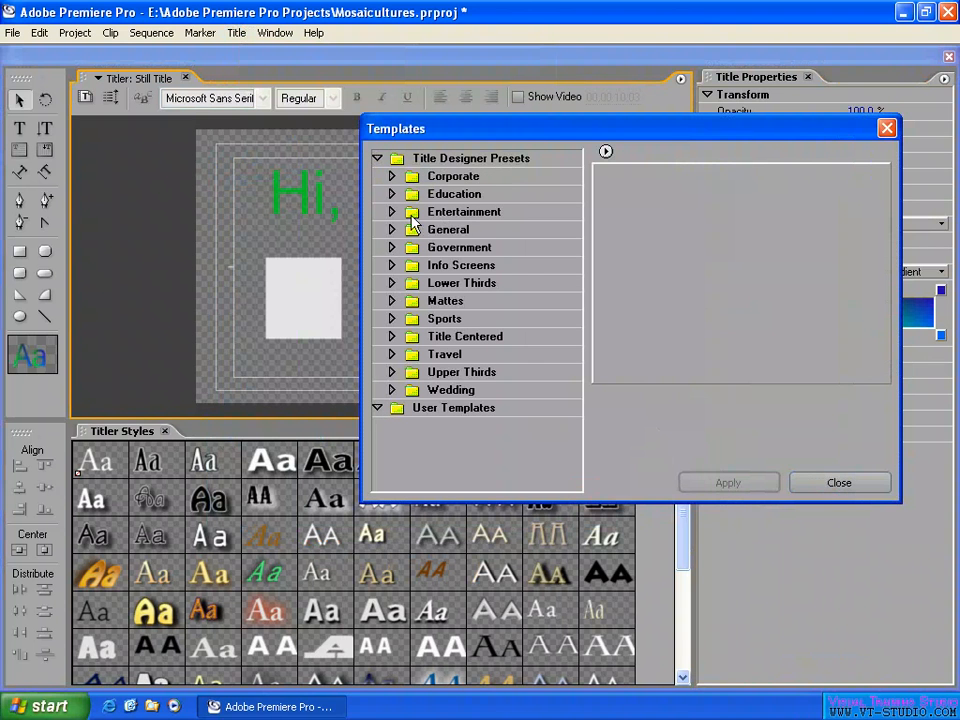
pyautogui.click(408, 157)
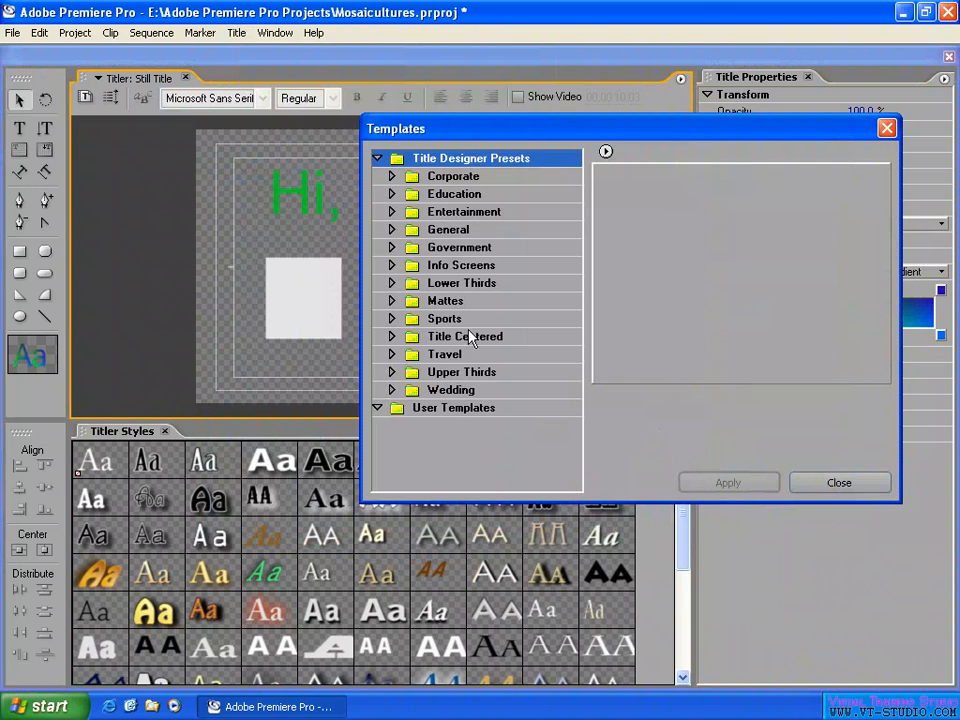
pyautogui.click(444, 410)
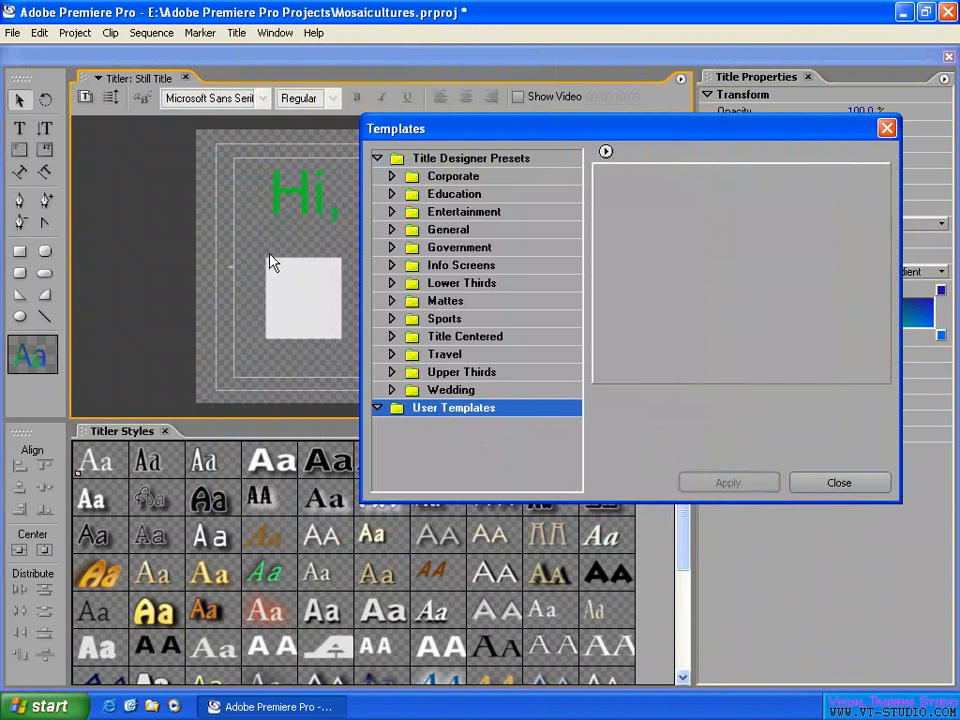
pyautogui.click(605, 151)
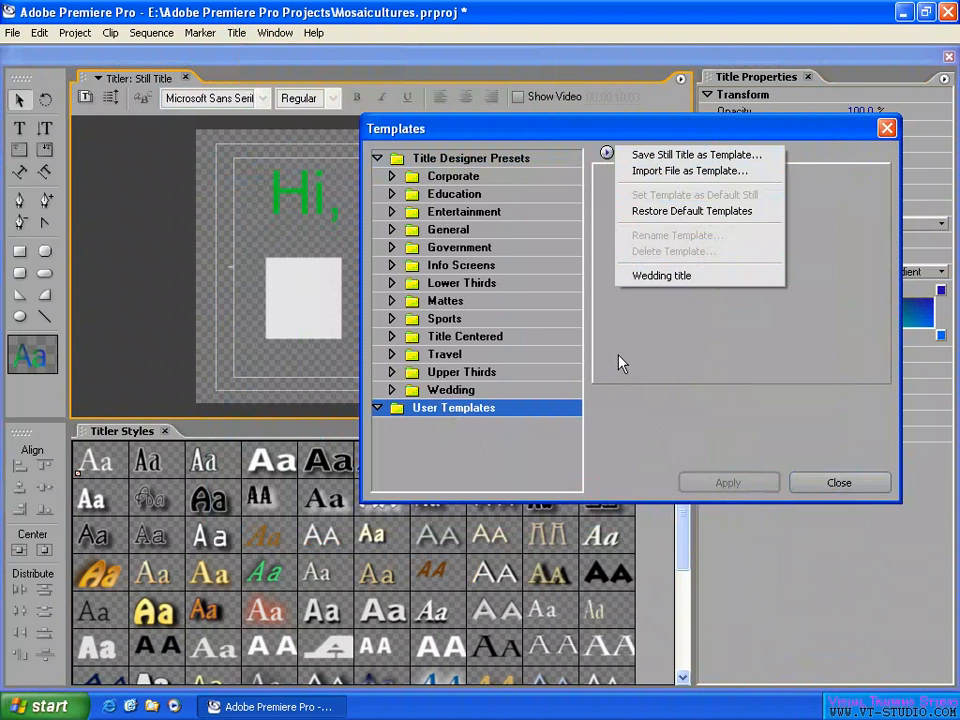
# Under Entertainment > Classical Music, preview Classical frame, then apply the Classical list template.
pyautogui.click(490, 212)
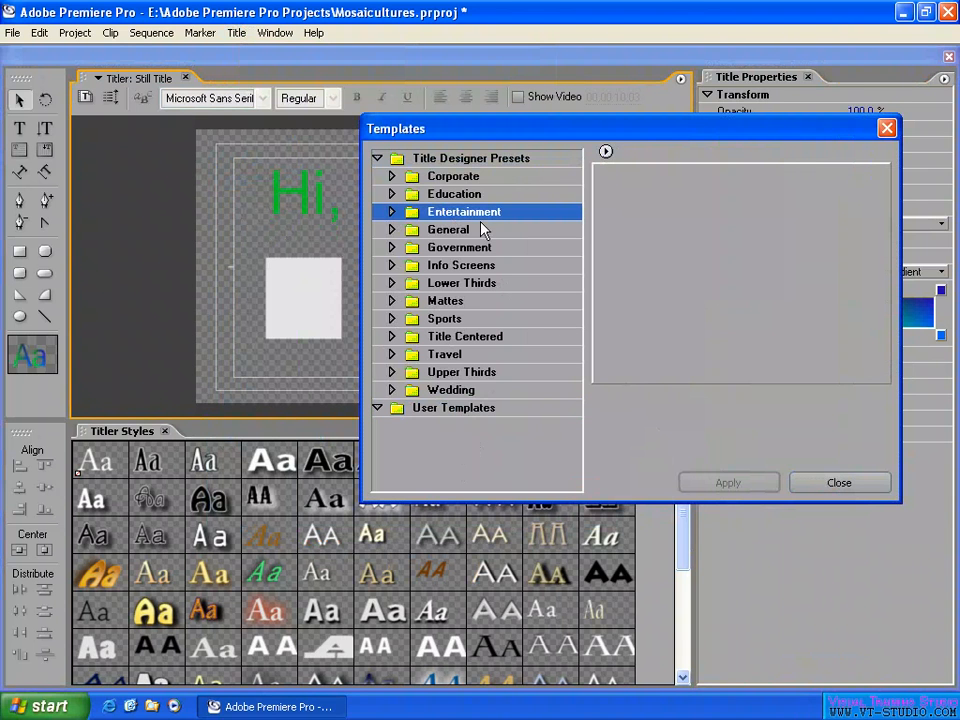
pyautogui.click(393, 212)
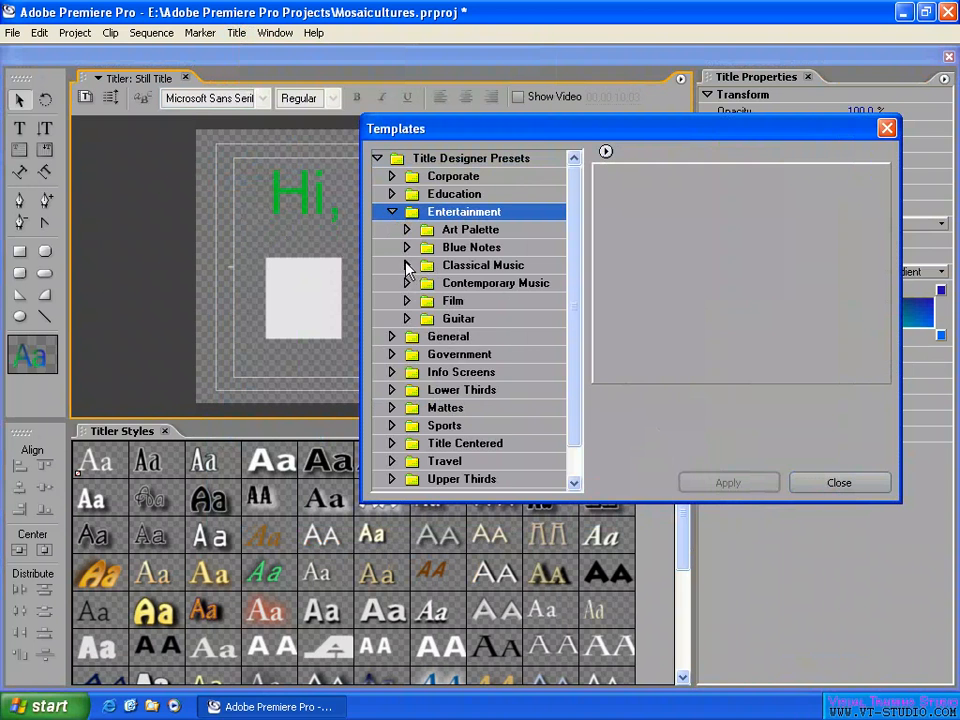
pyautogui.click(406, 264)
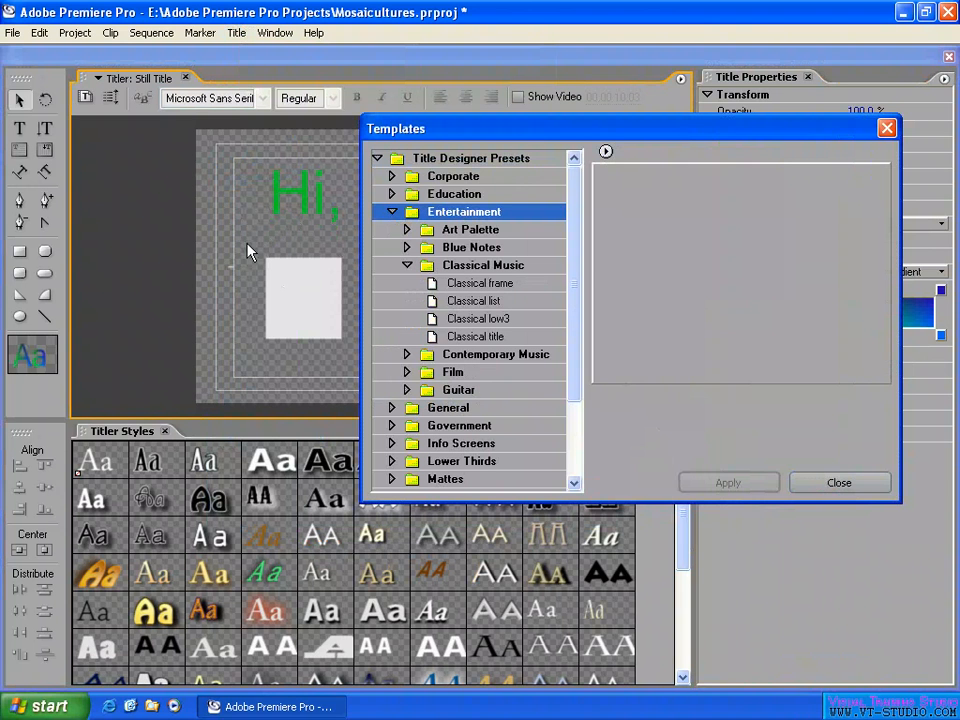
pyautogui.click(464, 283)
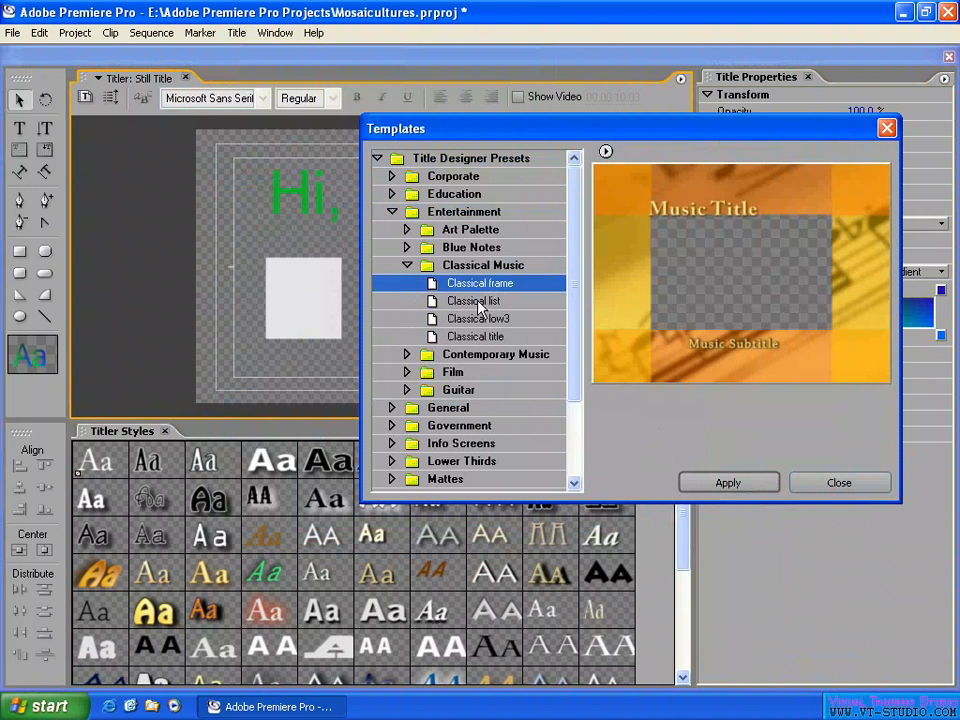
pyautogui.click(477, 302)
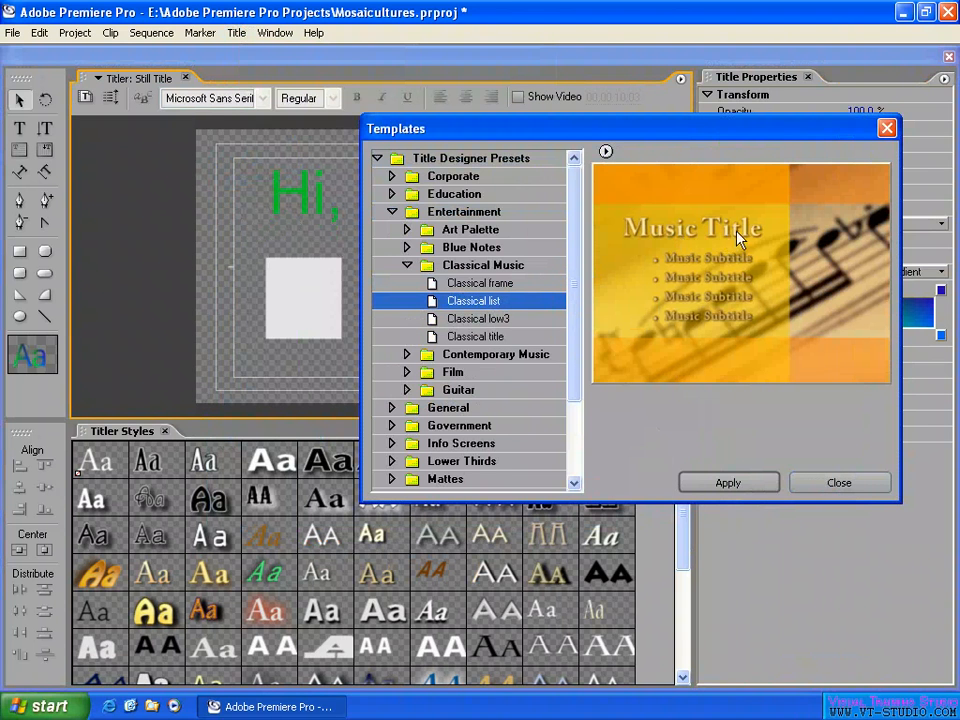
pyautogui.click(731, 485)
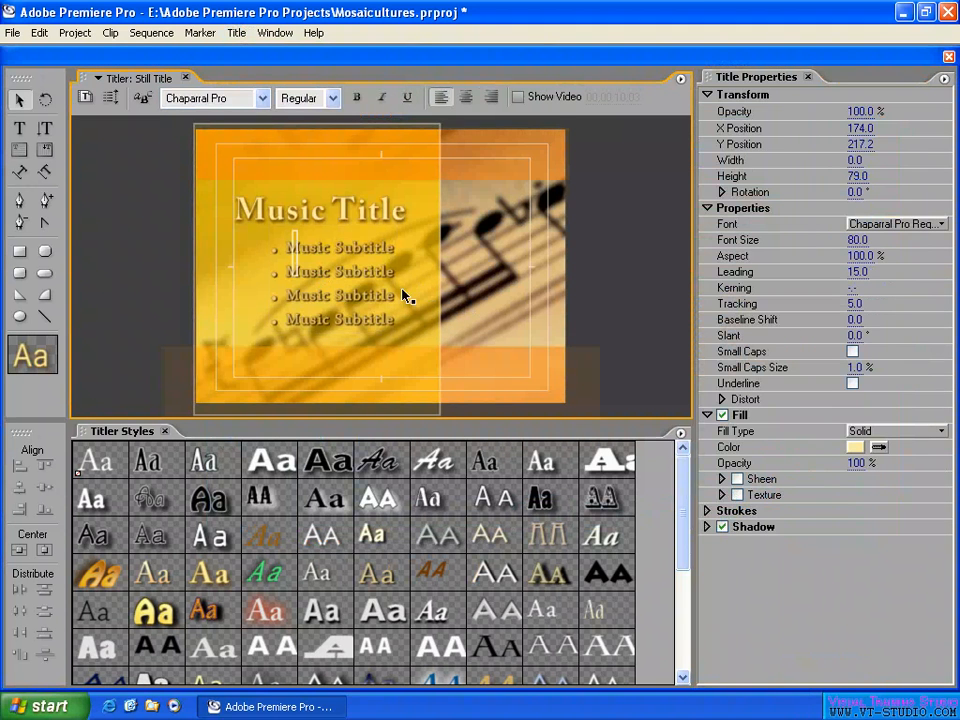
# Replace the first two Music Subtitle lines with an author credit and 'Music Co', then deselect.
pyautogui.click(296, 254)
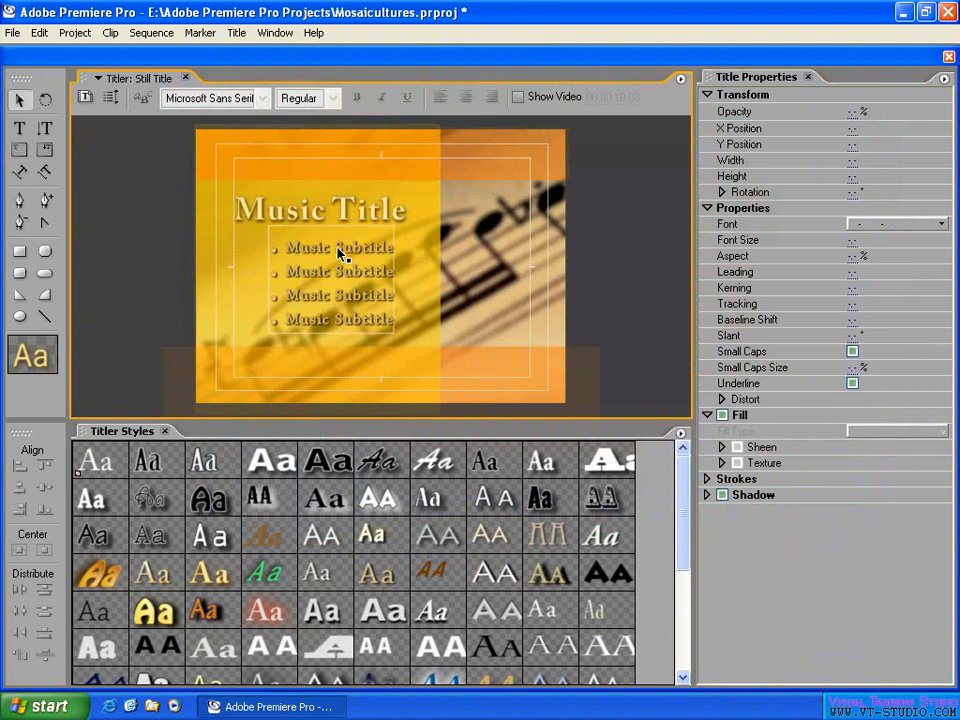
pyautogui.doubleClick(338, 255)
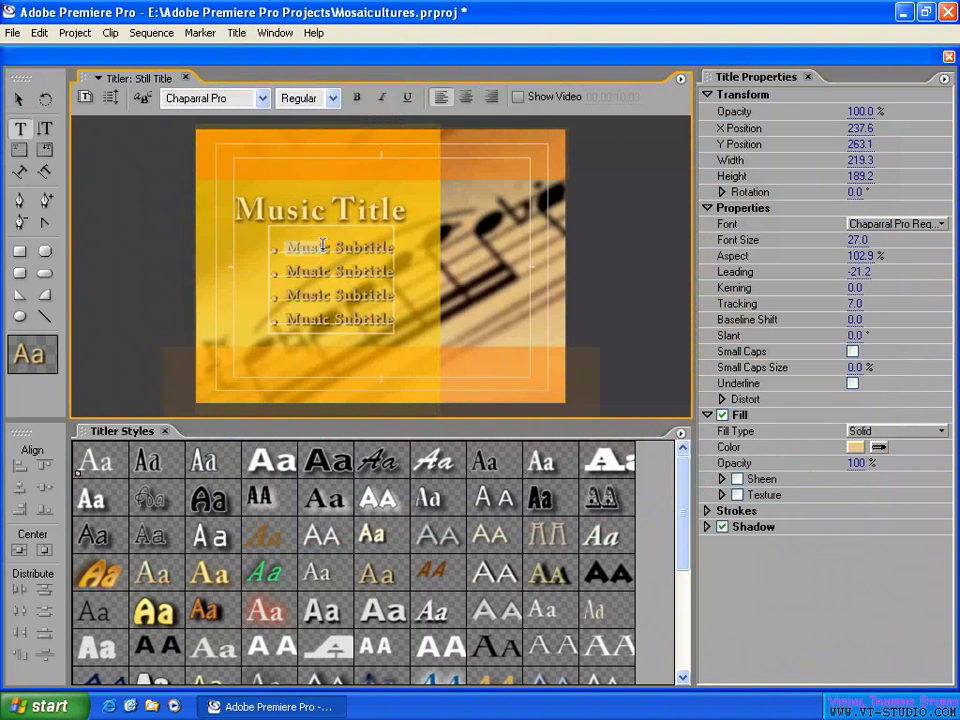
pyautogui.moveTo(322, 245); pyautogui.dragTo(393, 246)
pyautogui.write('A')
pyautogui.write('r')
pyautogui.write('thor')
pyautogui.write(': You')
pyautogui.write('ng Li')
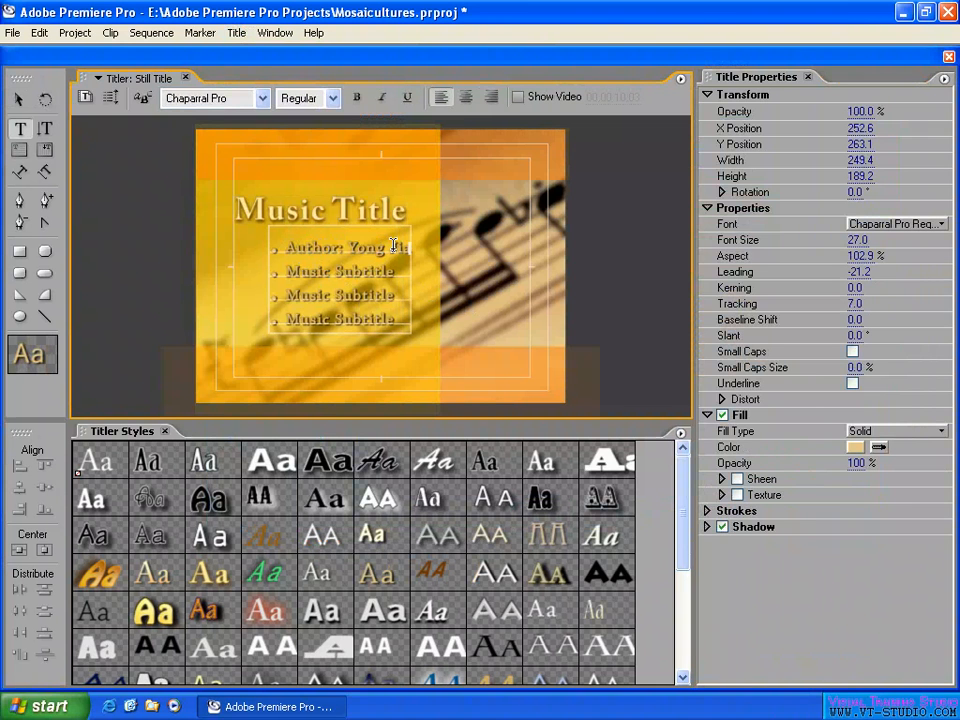
pyautogui.write(' Lin')
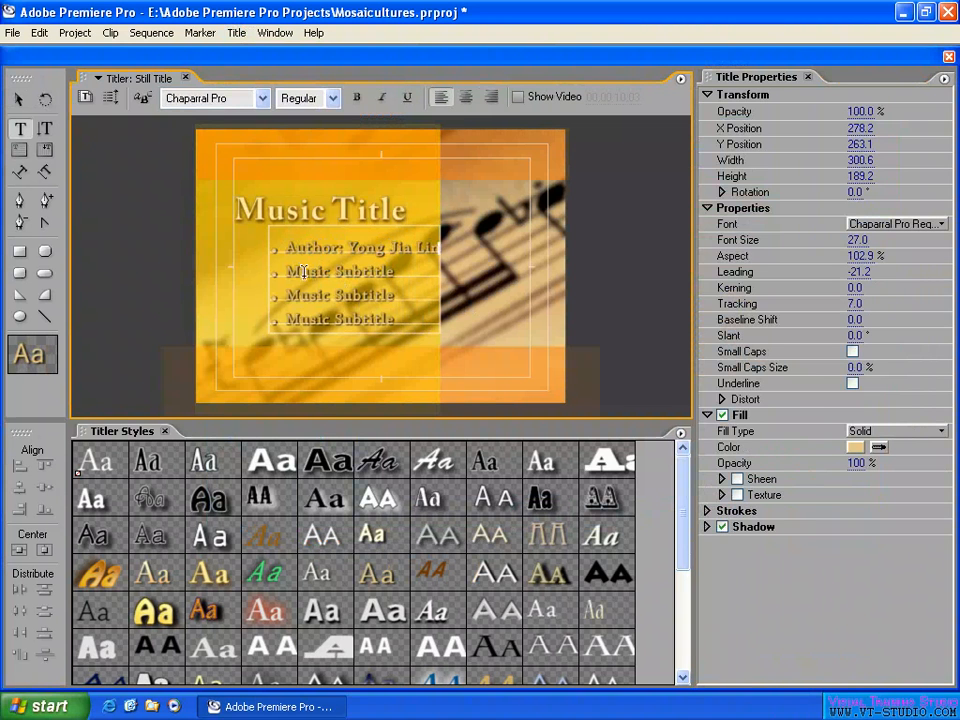
pyautogui.moveTo(286, 272); pyautogui.dragTo(392, 268)
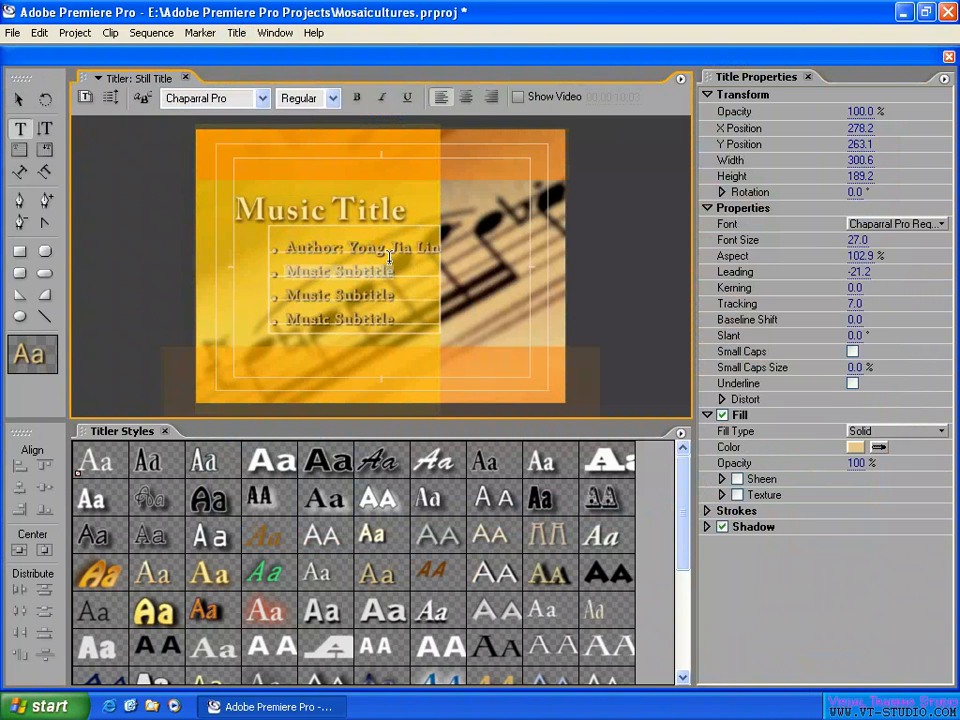
pyautogui.write('Mu')
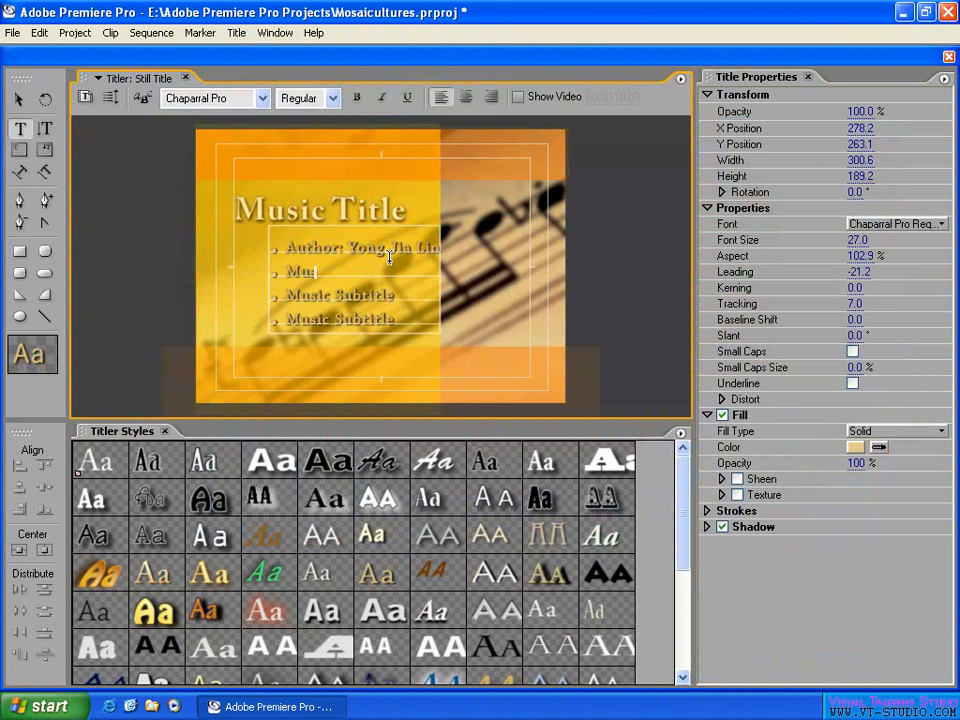
pyautogui.write('sic Co')
pyautogui.click(18, 99)
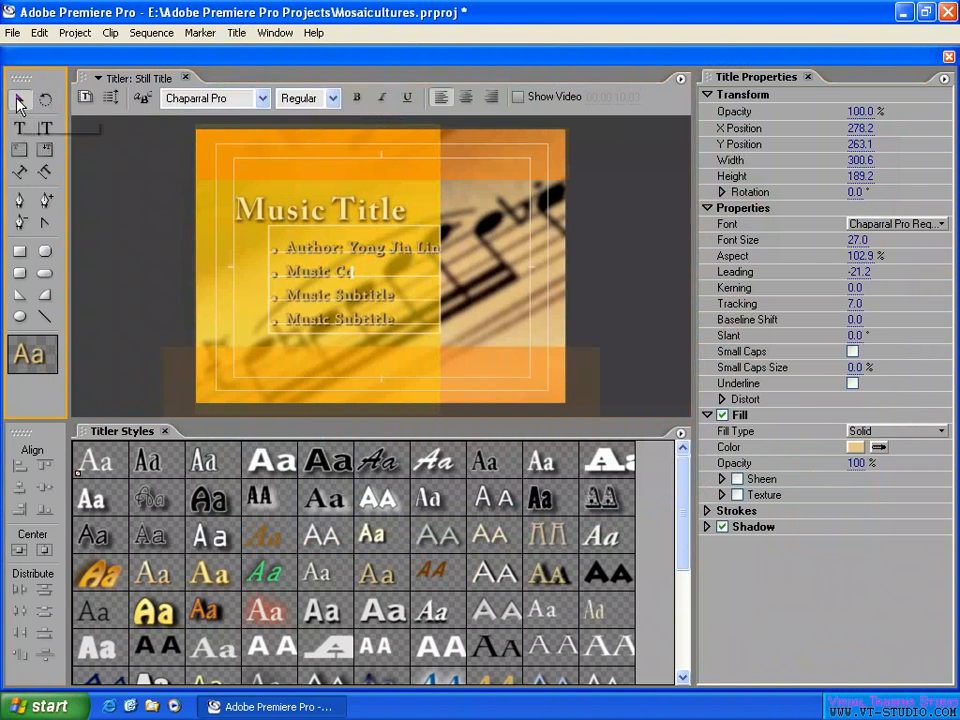
pyautogui.click(616, 288)
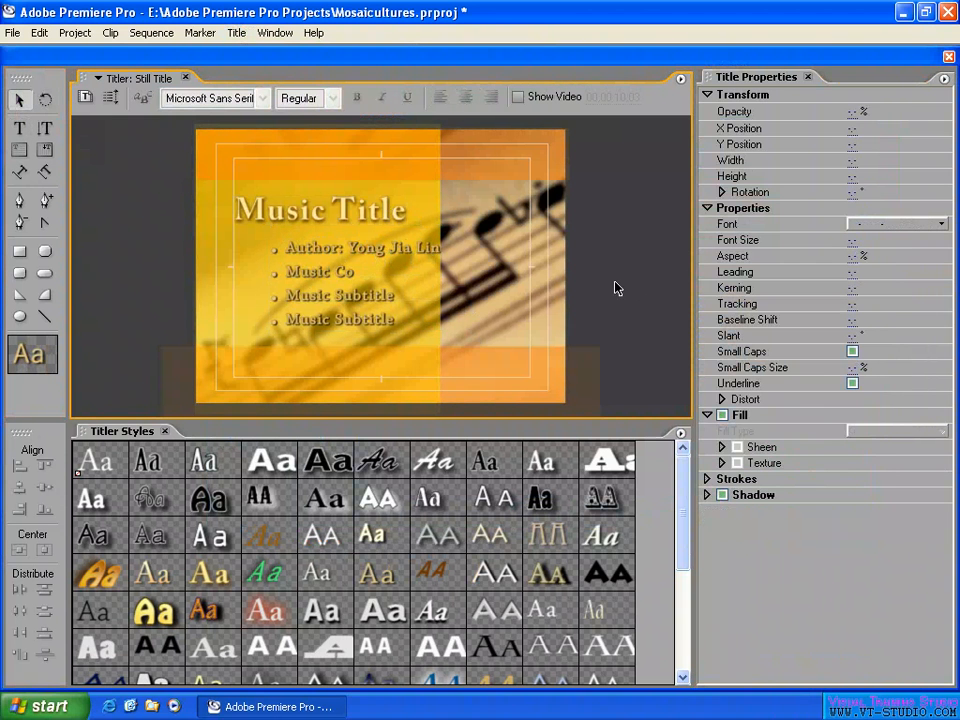
# Drop Still Title onto Video 6 and scrub to about 04;28 to preview it.
pyautogui.click(950, 58)
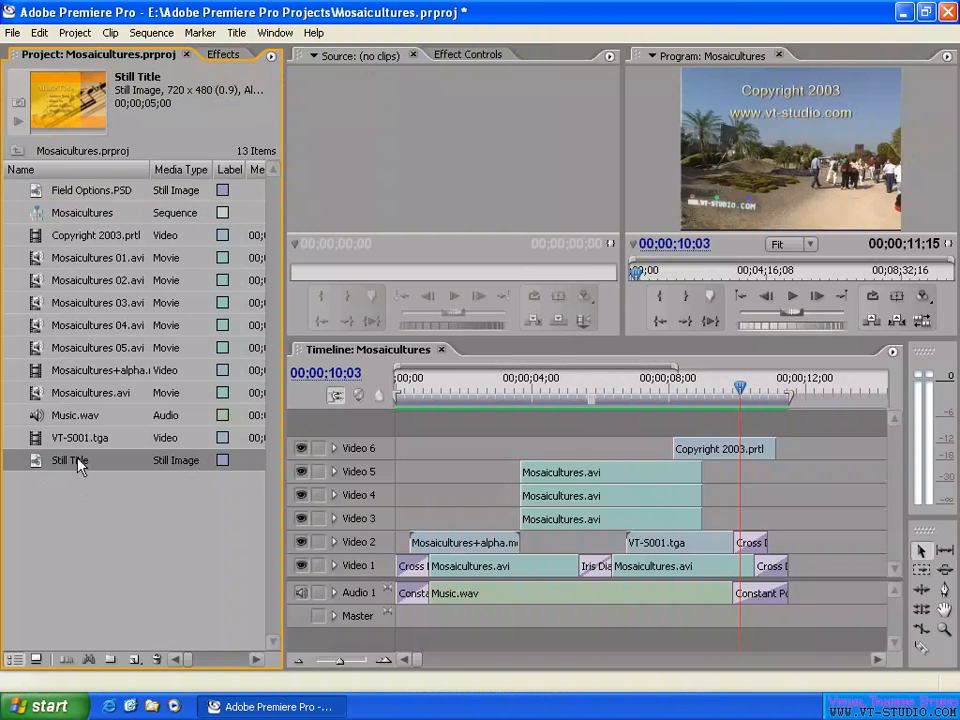
pyautogui.moveTo(37, 458); pyautogui.dragTo(457, 446)
pyautogui.moveTo(551, 390); pyautogui.dragTo(497, 396)
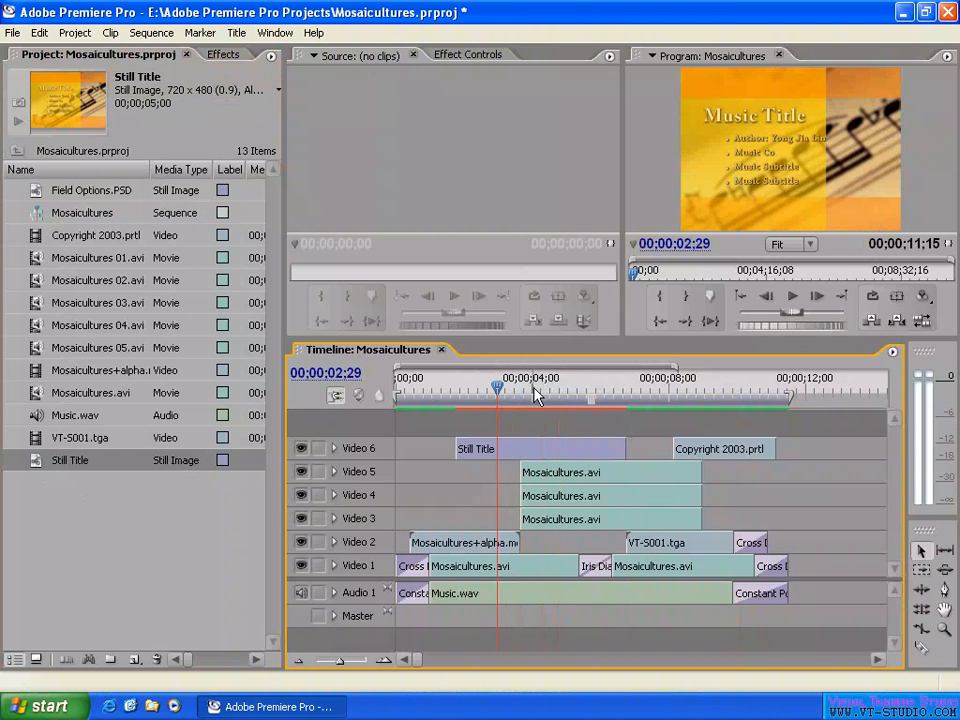
pyautogui.click(563, 391)
# Open Still Title and narrow its full-frame background rectangle to about 496 wide.
pyautogui.click(490, 455)
pyautogui.doubleClick(490, 453)
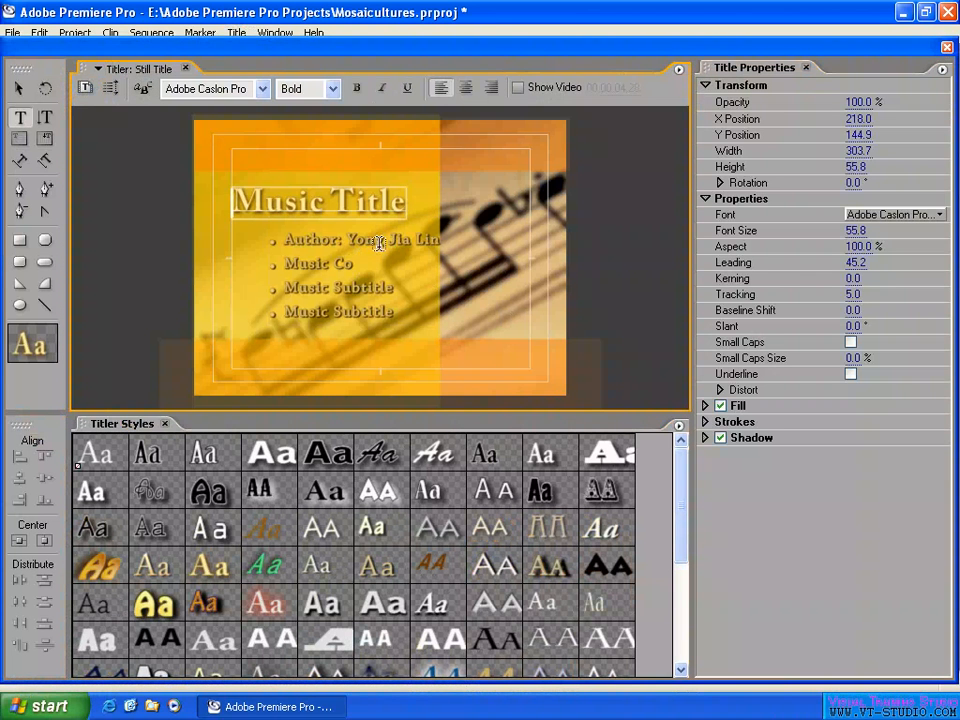
pyautogui.click(24, 90)
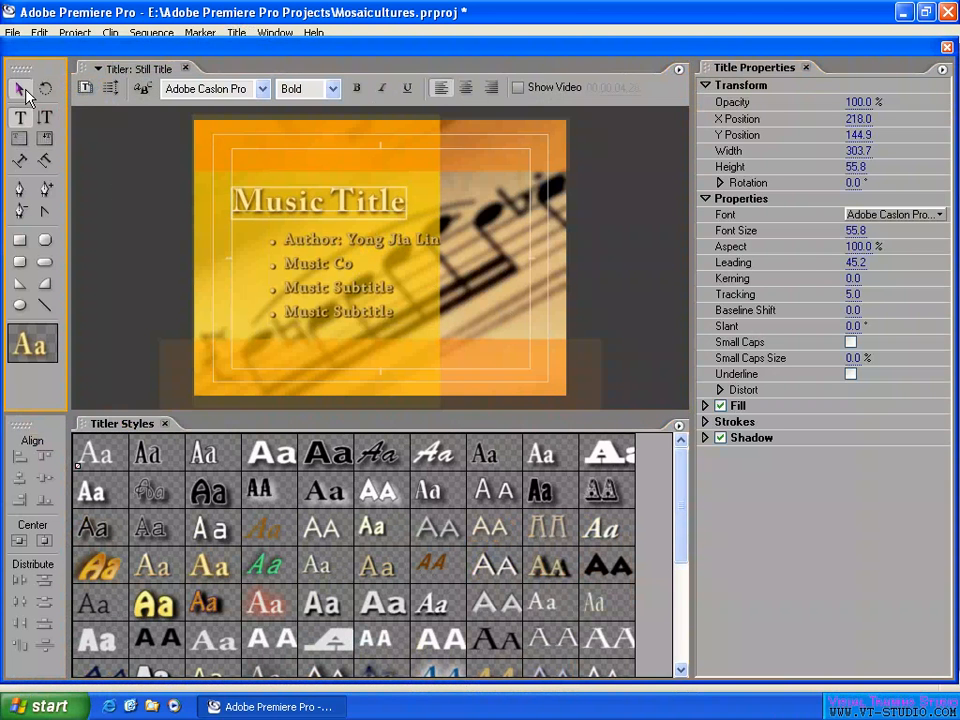
pyautogui.click(480, 249)
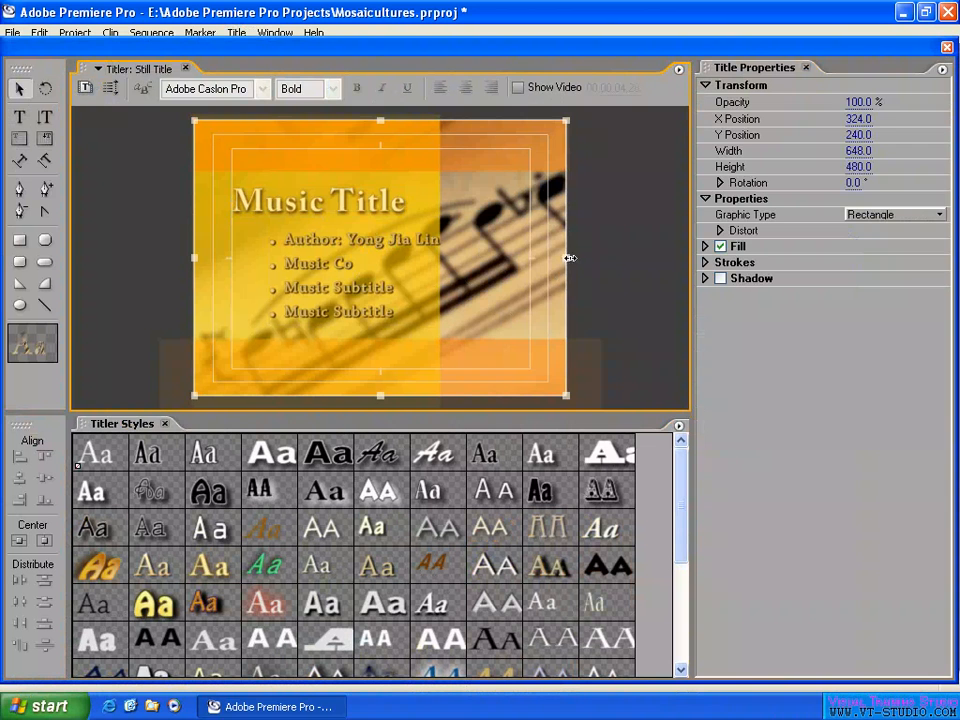
pyautogui.moveTo(569, 257); pyautogui.dragTo(482, 255)
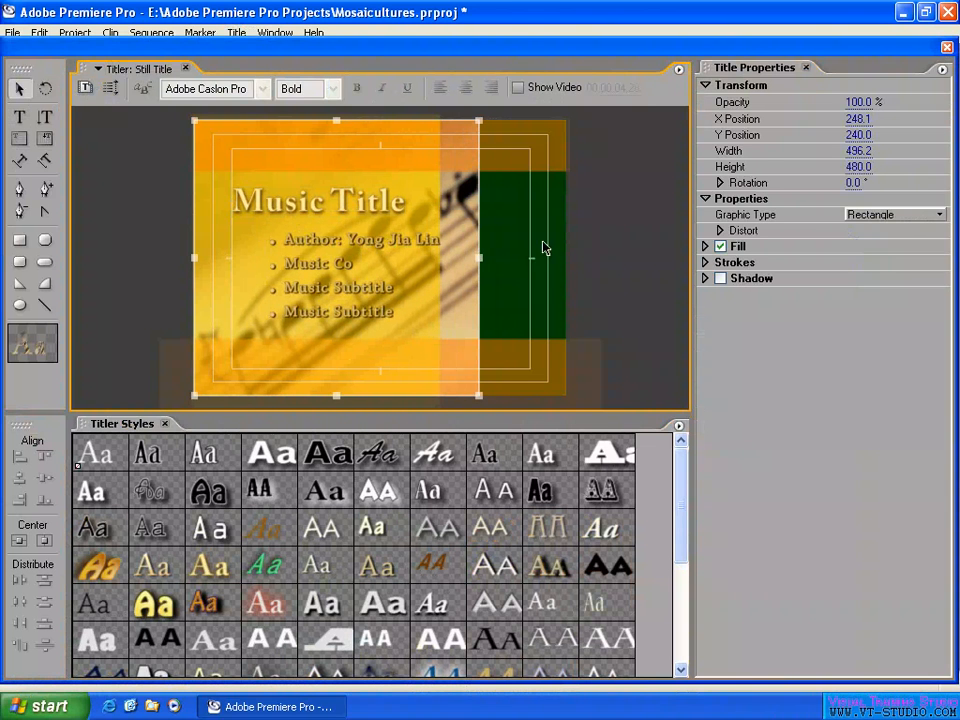
pyautogui.click(527, 249)
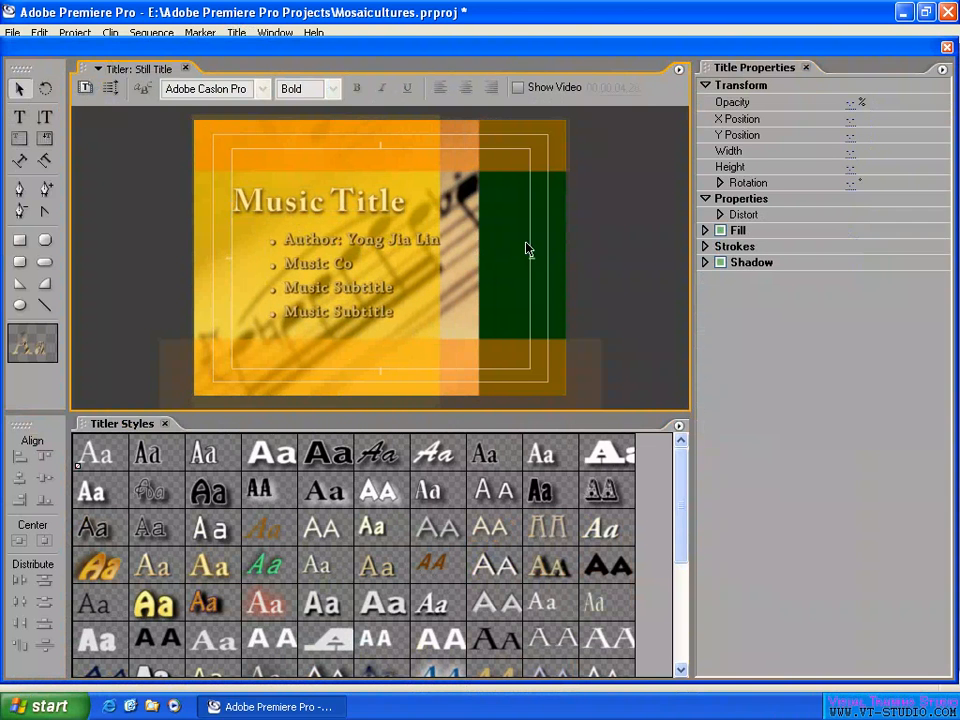
# Show the sequence video at 04;08 behind the title and select the bottom band rectangle.
pyautogui.click(518, 88)
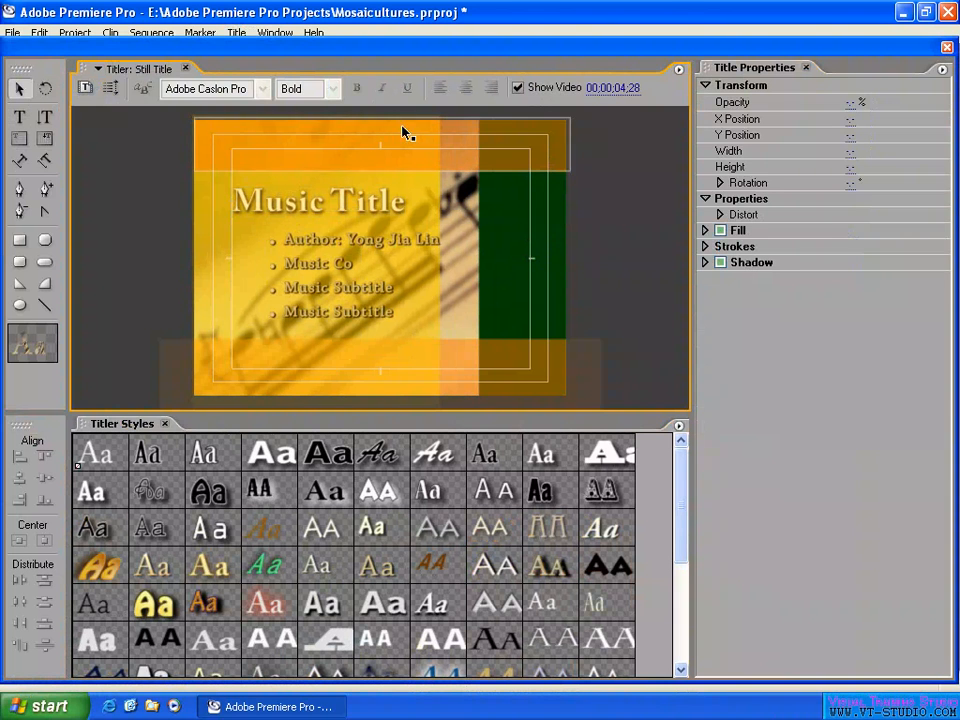
pyautogui.moveTo(598, 87); pyautogui.dragTo(634, 88)
pyautogui.moveTo(552, 250); pyautogui.dragTo(500, 237)
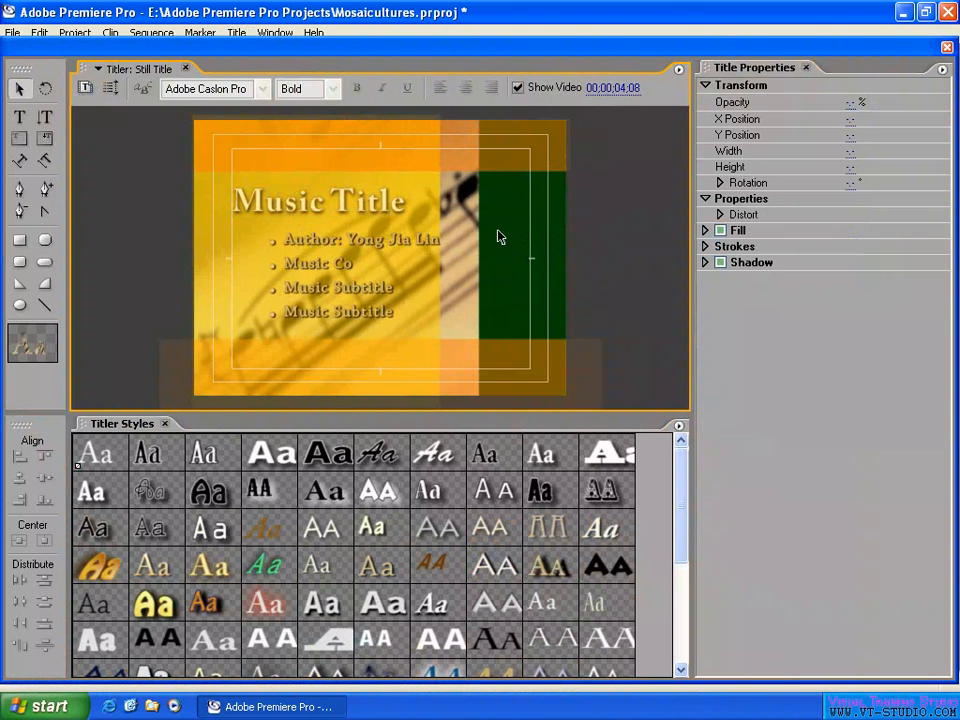
pyautogui.moveTo(583, 373); pyautogui.dragTo(556, 375)
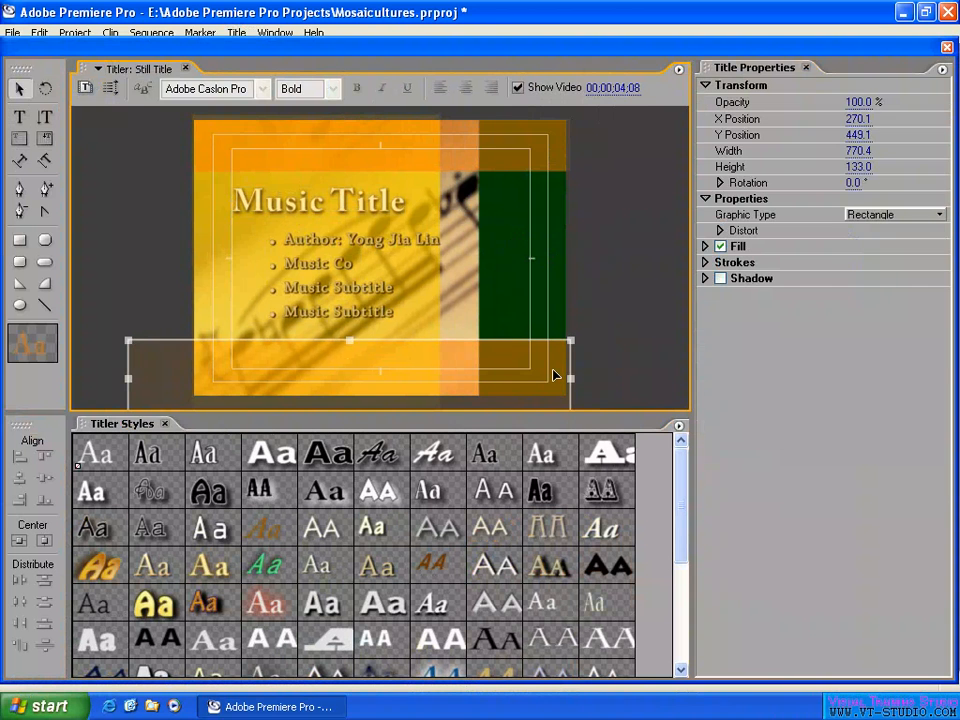
pyautogui.click(706, 247)
# Shift the bottom band's left gradient stop rightwards and colour it green 64D90B.
pyautogui.moveTo(857, 298); pyautogui.dragTo(884, 298)
pyautogui.click(853, 307)
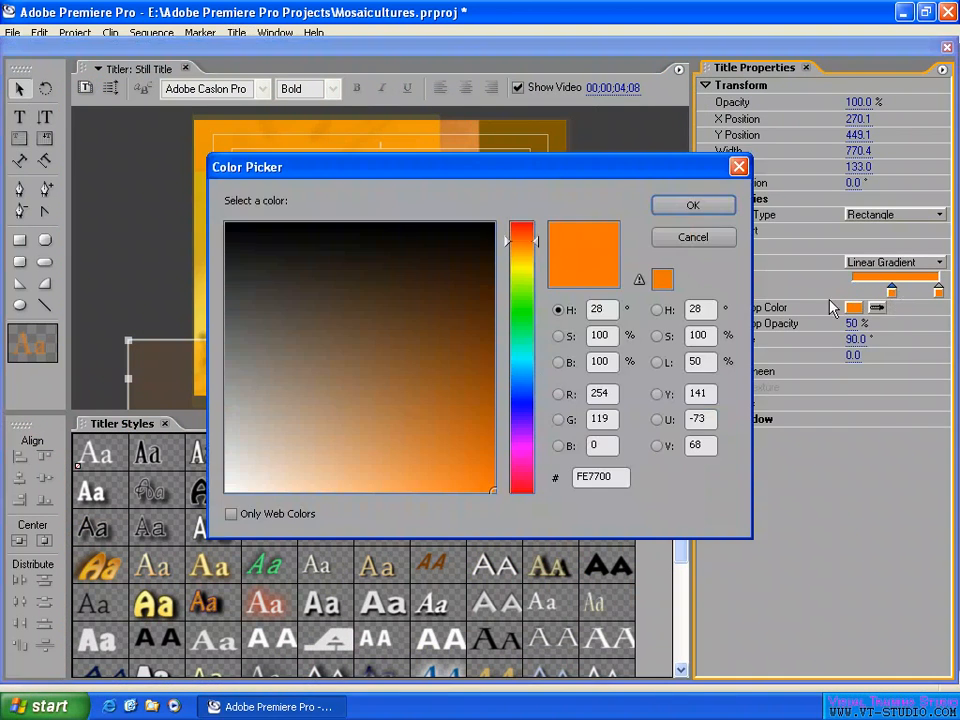
pyautogui.click(528, 292)
pyautogui.moveTo(528, 292); pyautogui.dragTo(528, 290)
pyautogui.click(489, 450)
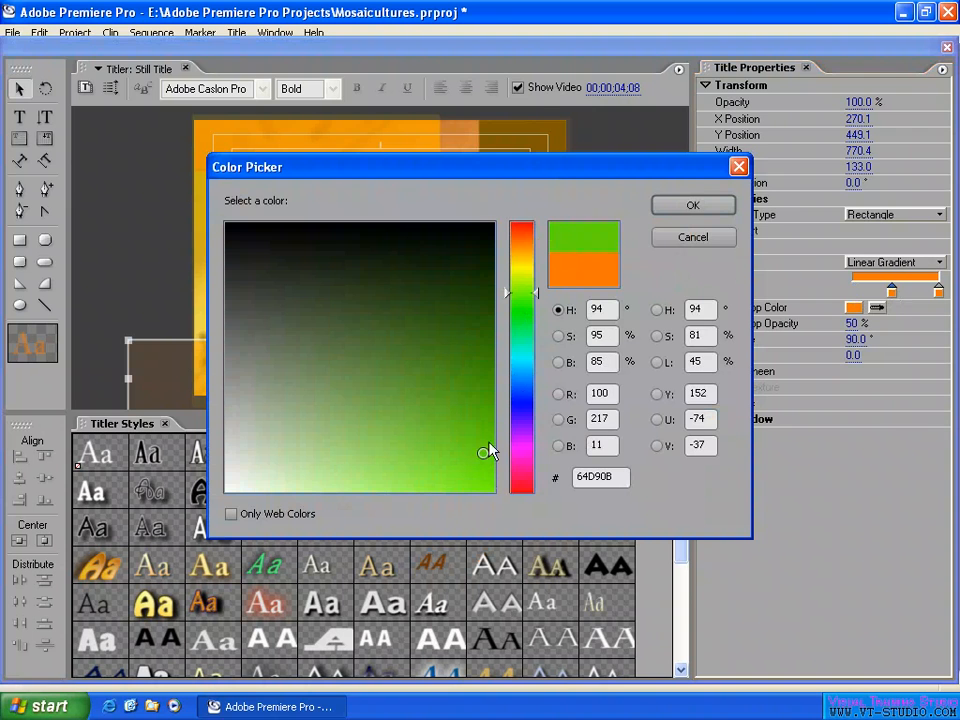
pyautogui.click(690, 206)
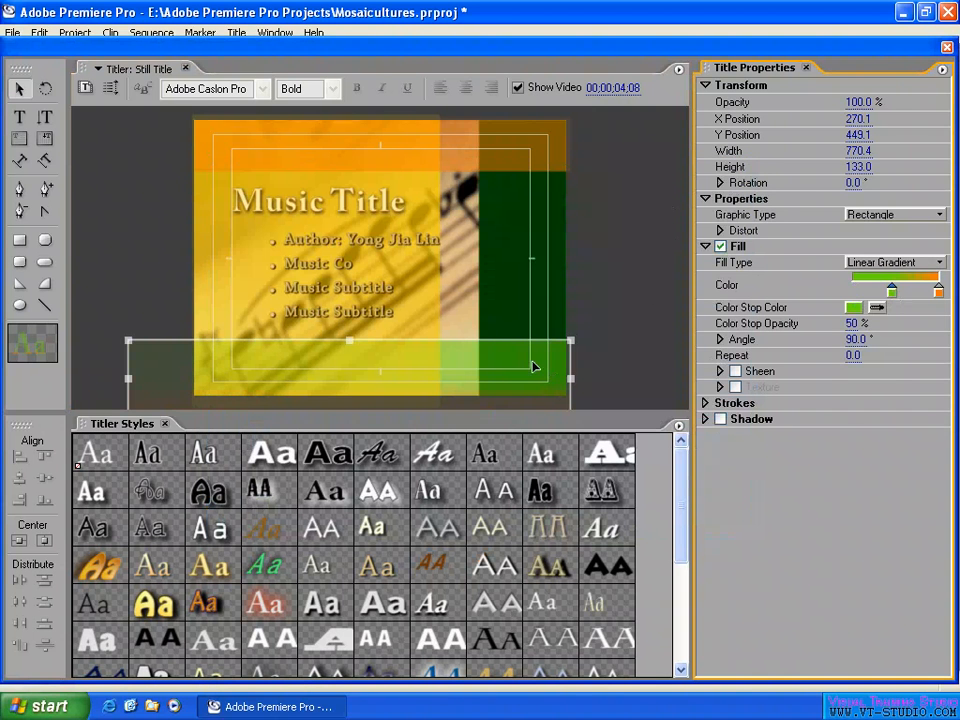
pyautogui.click(546, 302)
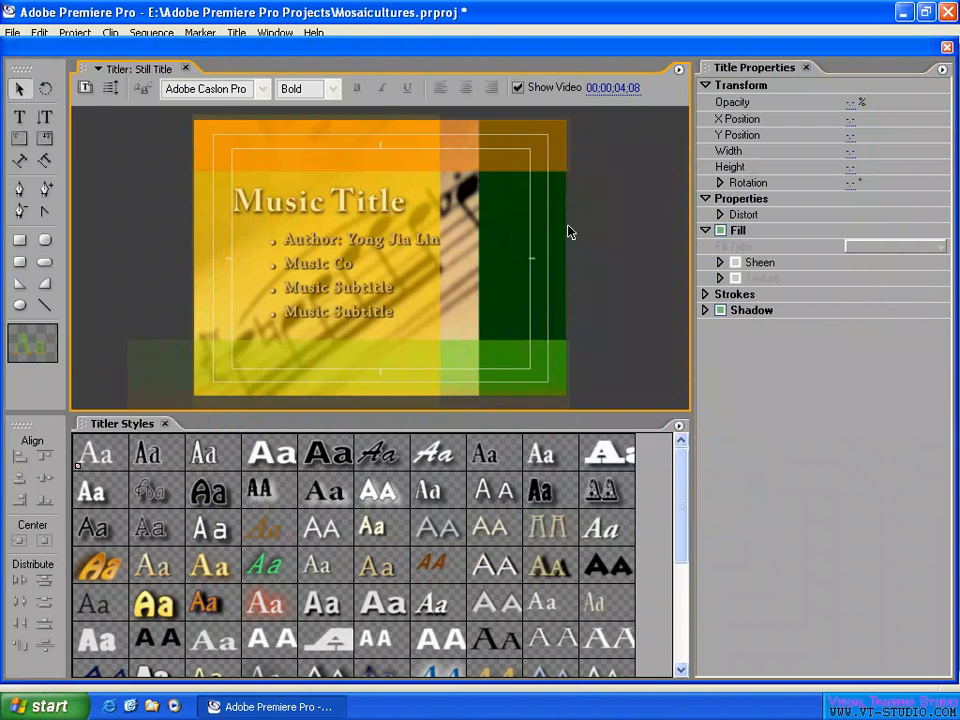
pyautogui.click(947, 47)
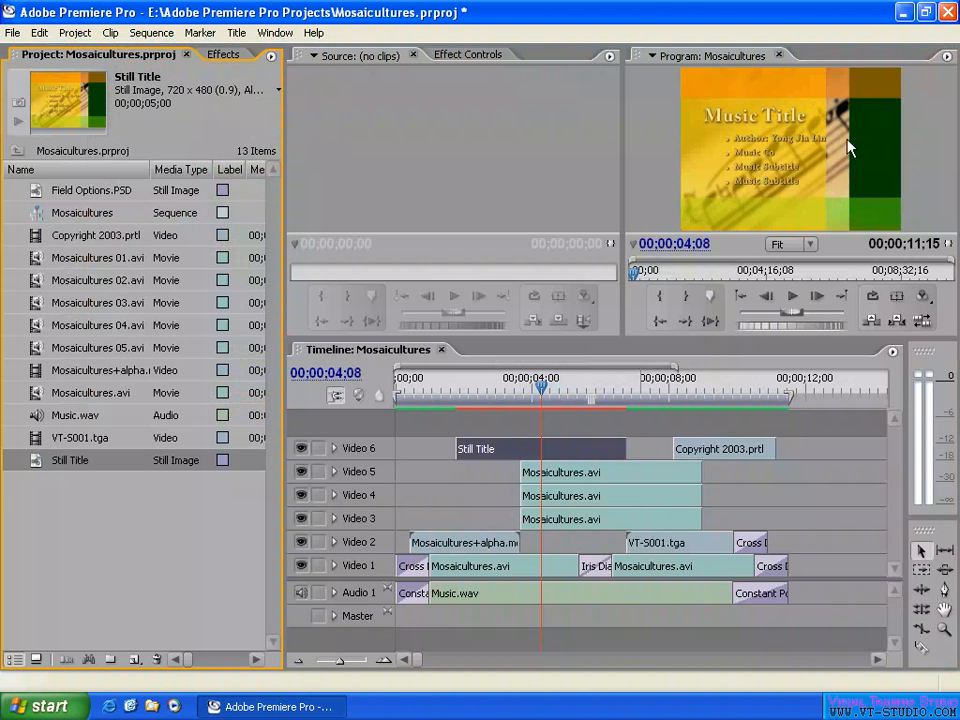
# Preview the edited Still Title on the timeline around 04;04.
pyautogui.click(553, 429)
pyautogui.click(518, 394)
pyautogui.moveTo(519, 390)
pyautogui.mouseDown()
pyautogui.moveTo(556, 390)
pyautogui.moveTo(537, 389)
pyautogui.mouseUp()
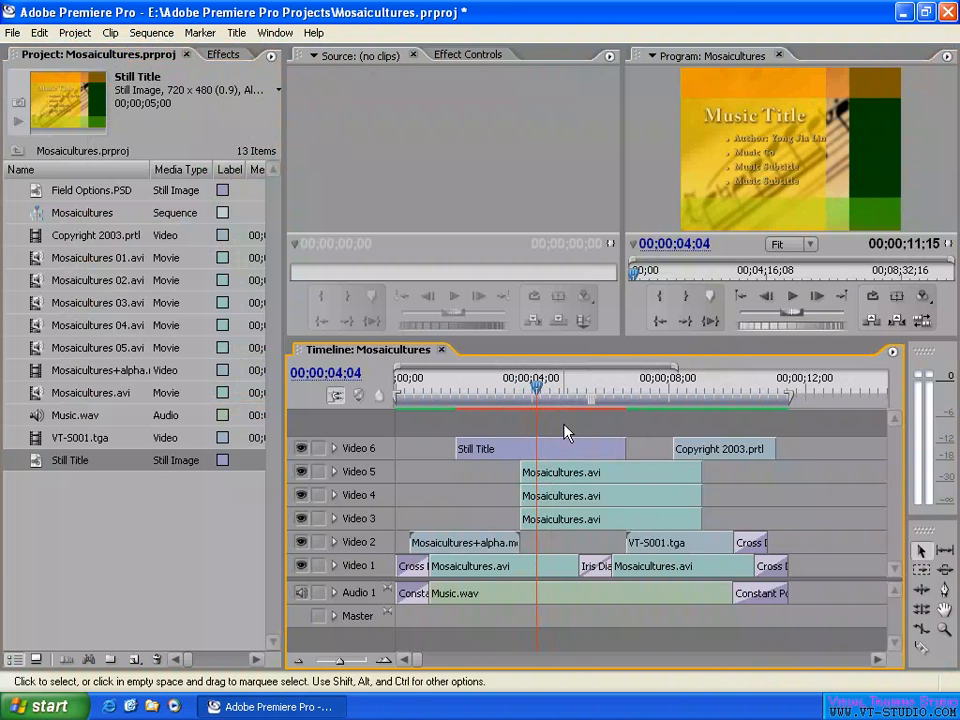
pyautogui.click(463, 175)
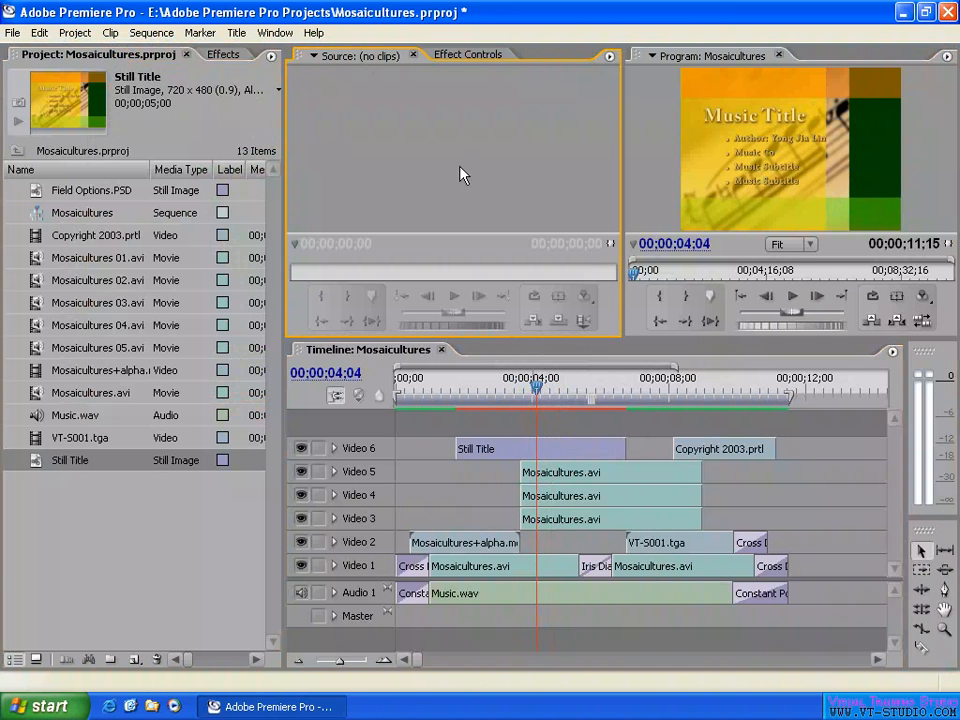
# Create a new Default Roll title named 'Roll'.
pyautogui.click(236, 32)
pyautogui.moveTo(272, 52)
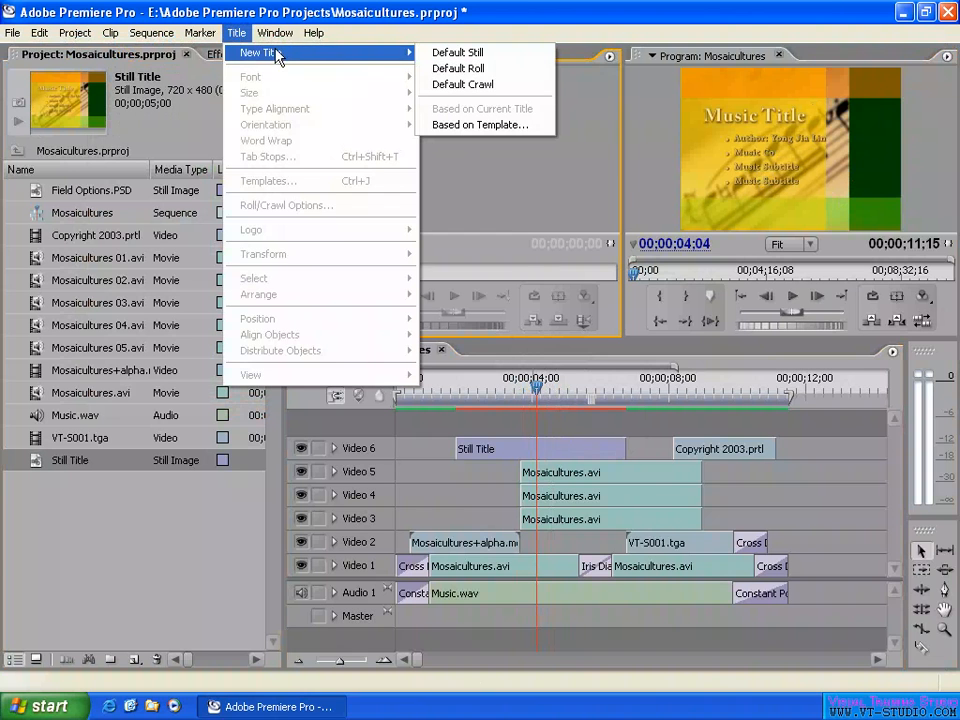
pyautogui.click(466, 69)
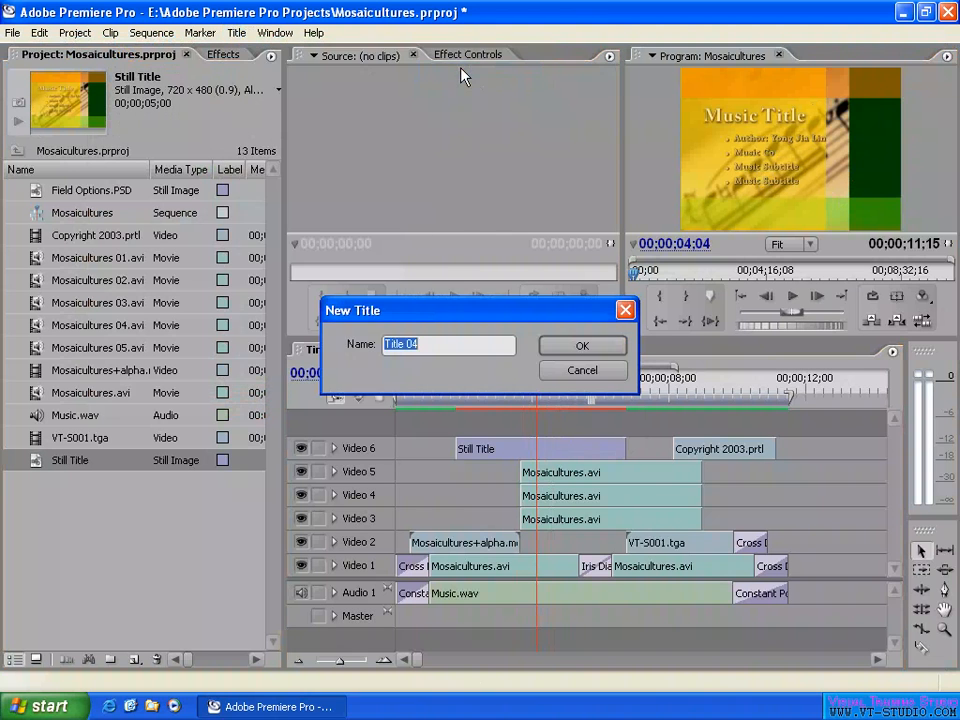
pyautogui.write('Ro')
pyautogui.write('ll')
pyautogui.click(561, 344)
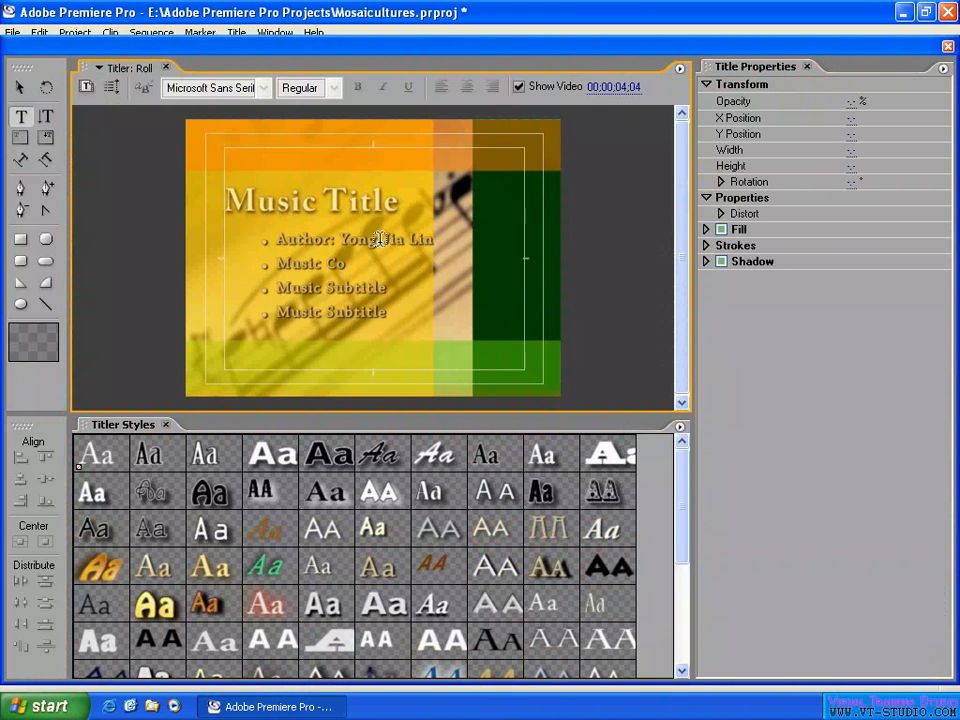
# Show the garden footage at 08;01 behind the blank Roll title.
pyautogui.click(19, 88)
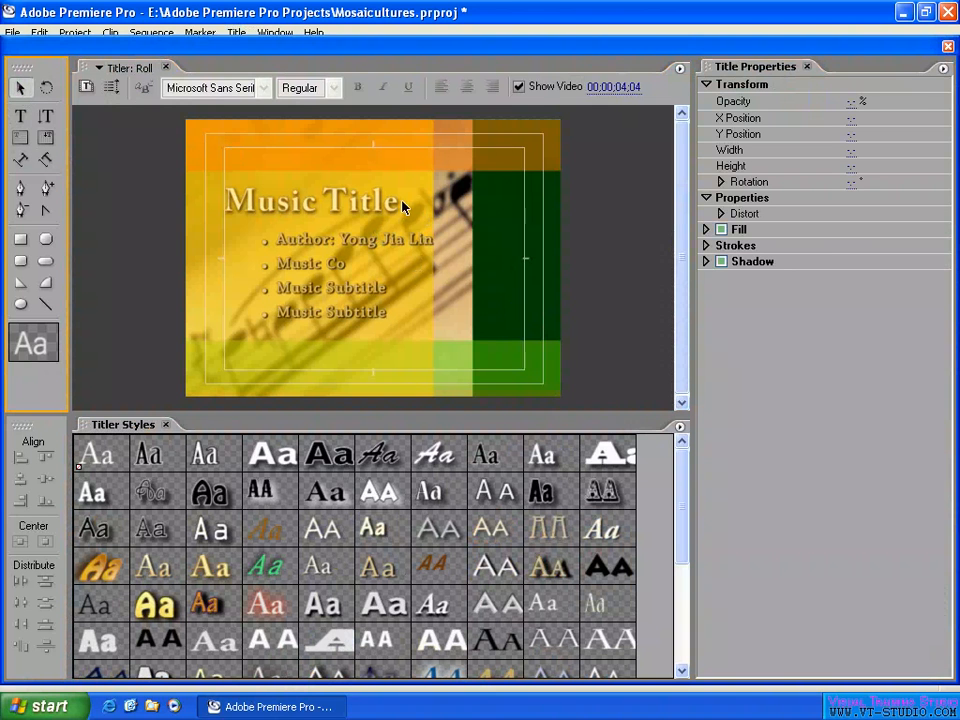
pyautogui.click(519, 87)
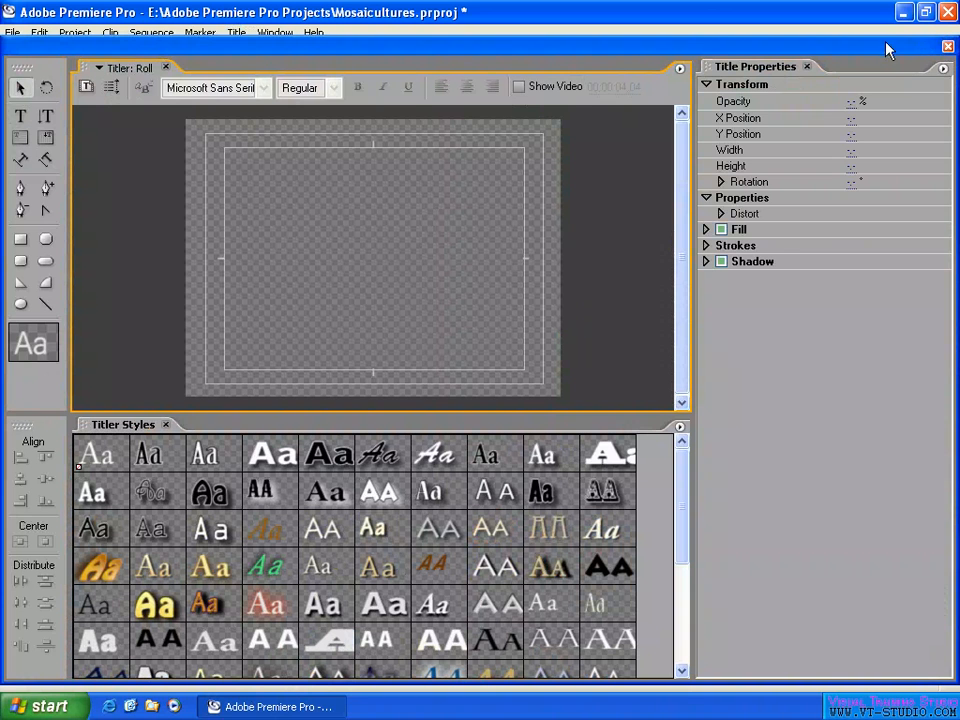
pyautogui.moveTo(886, 42); pyautogui.dragTo(885, 416)
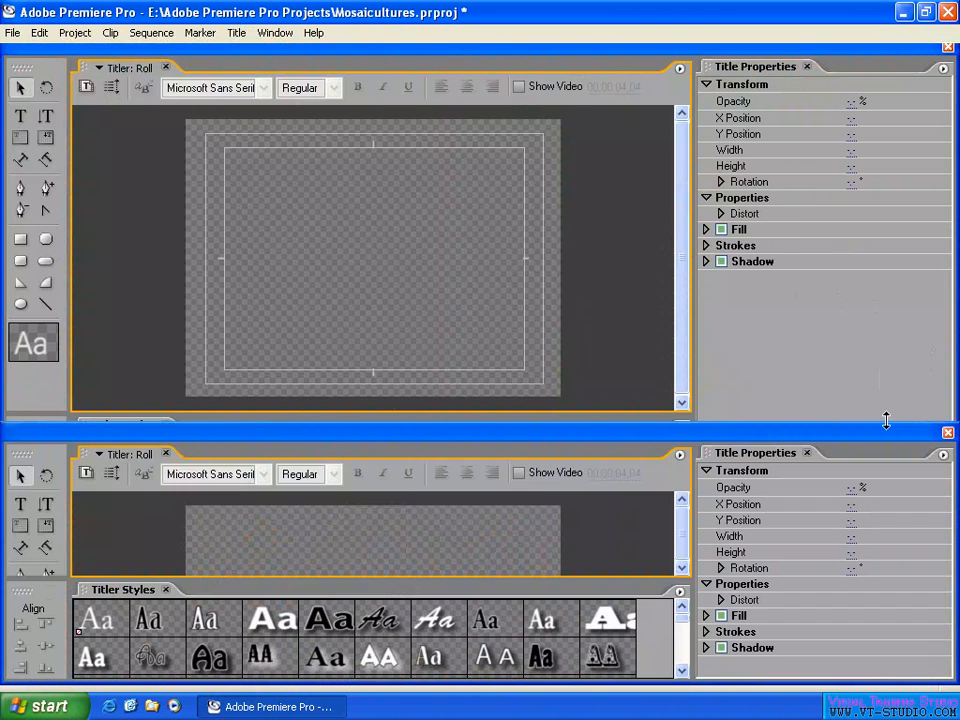
pyautogui.moveTo(538, 388); pyautogui.dragTo(670, 391)
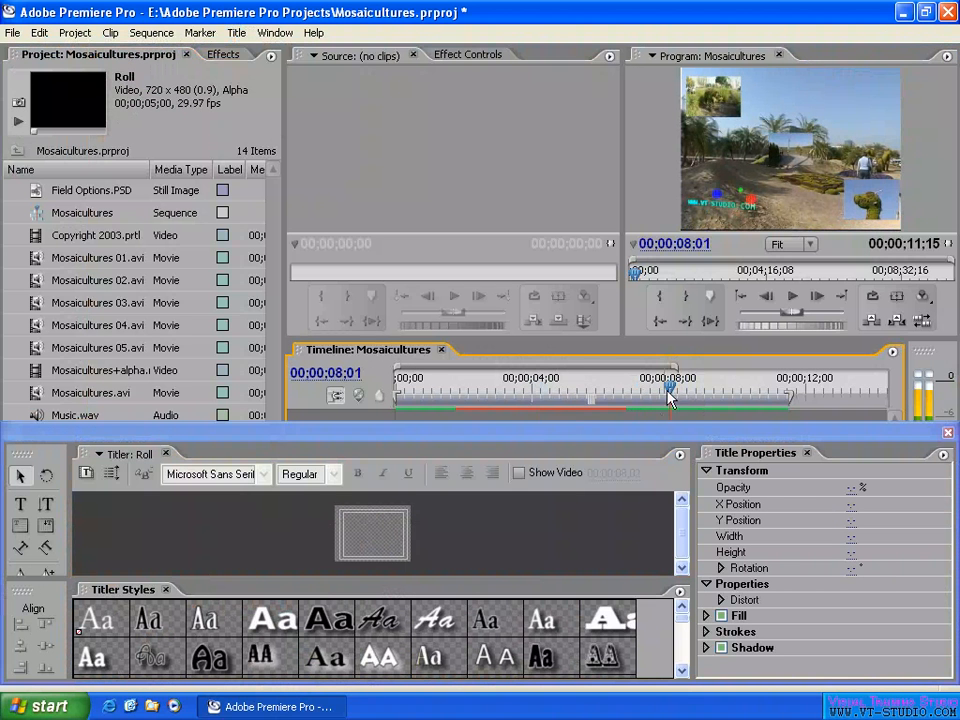
pyautogui.click(518, 473)
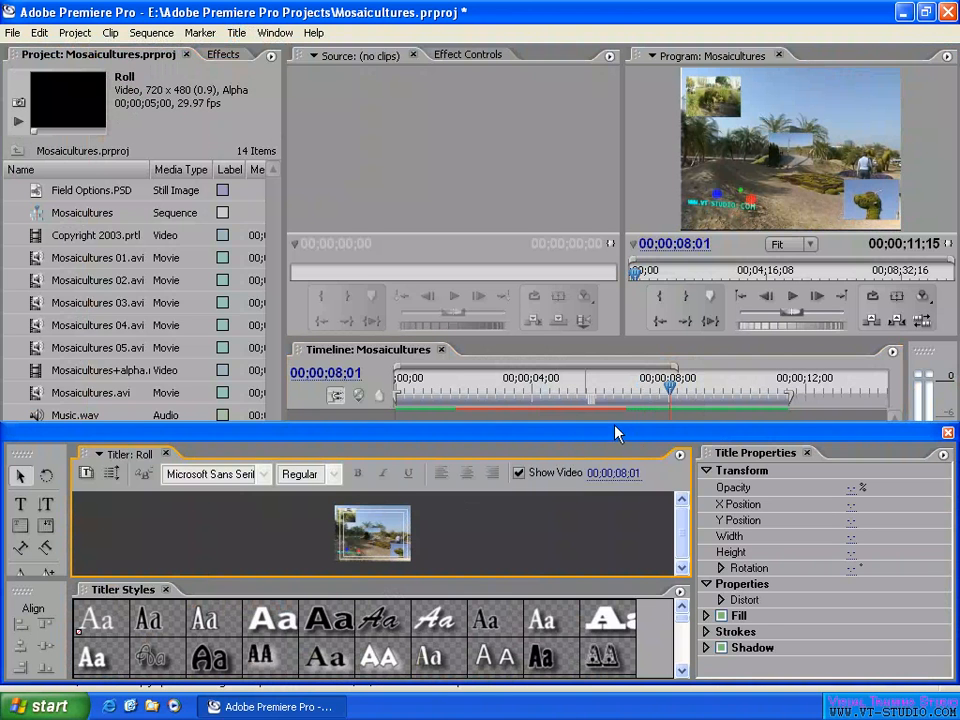
# Delete the Still Title clip from Video 6 and enlarge the Titler to full screen.
pyautogui.moveTo(615, 428); pyautogui.dragTo(612, 529)
pyautogui.click(545, 455)
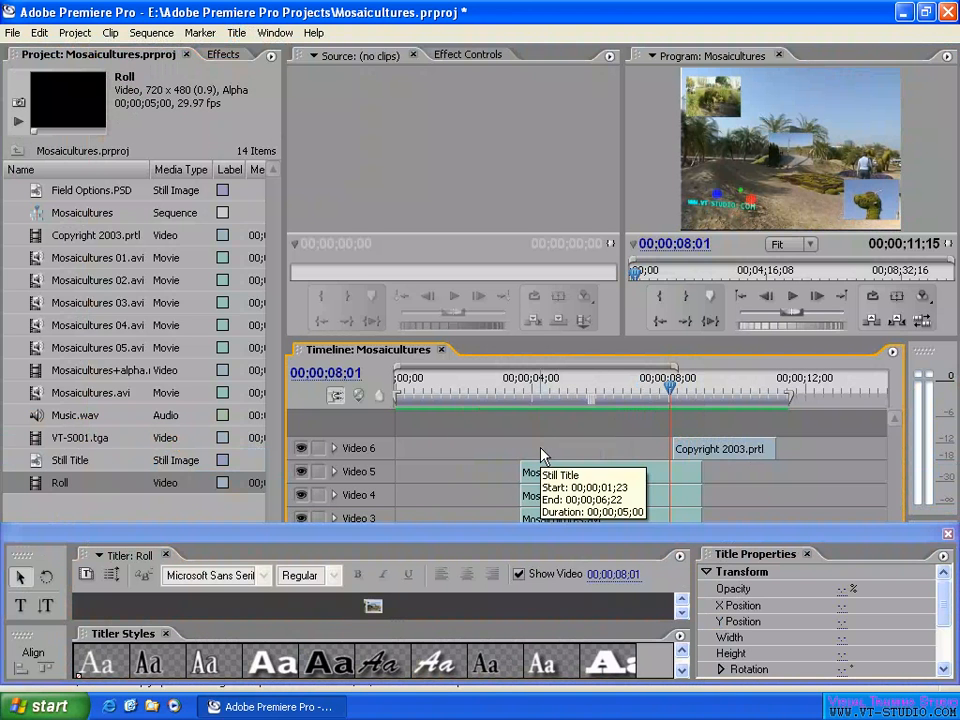
pyautogui.press('Delete')
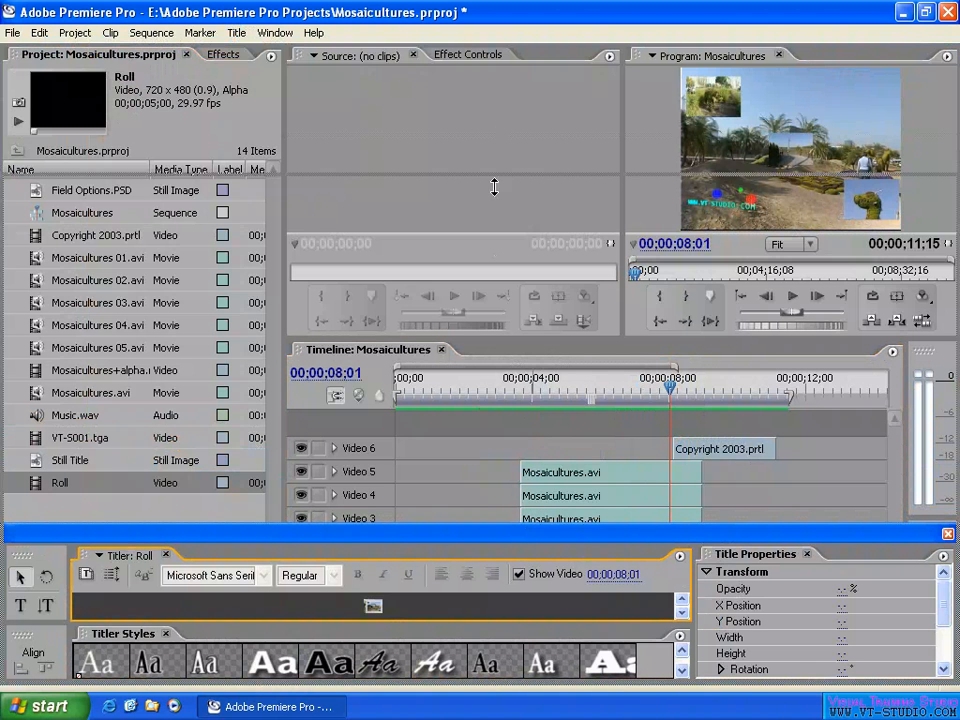
pyautogui.moveTo(512, 524); pyautogui.dragTo(512, 43)
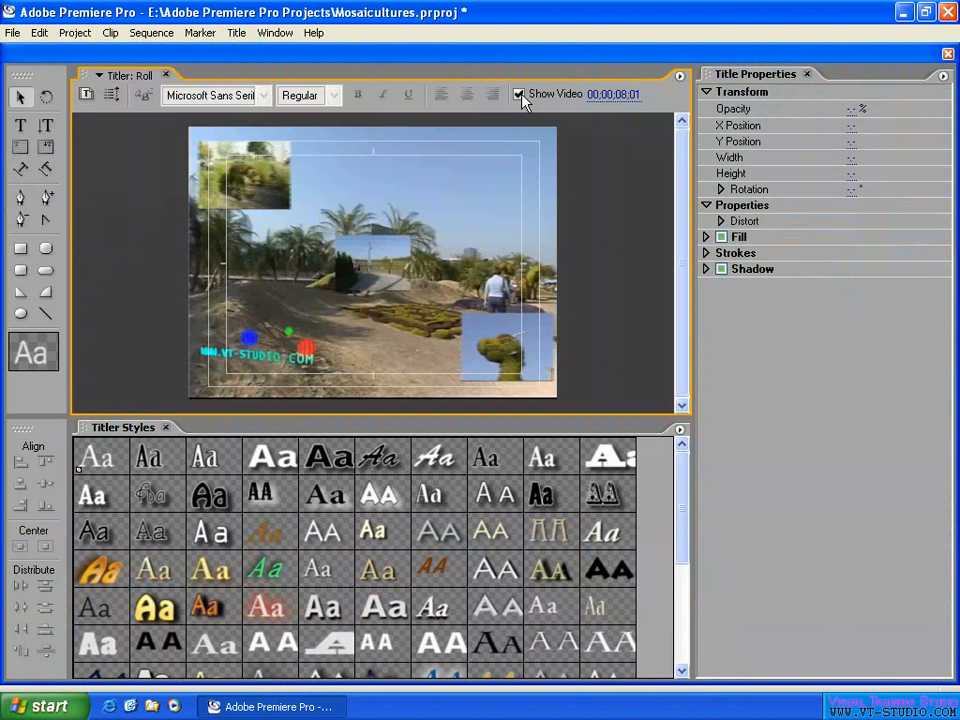
# Hide the background video and review the Preroll, Ease-In, Ease-Out and Postroll values, leaving them unchanged.
pyautogui.click(519, 94)
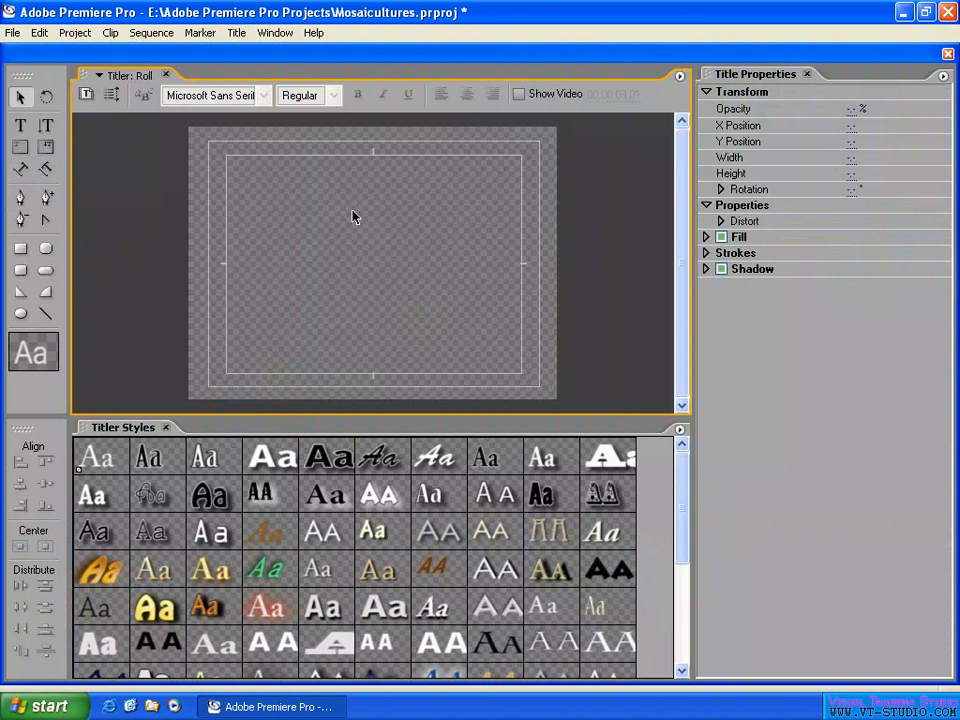
pyautogui.click(112, 94)
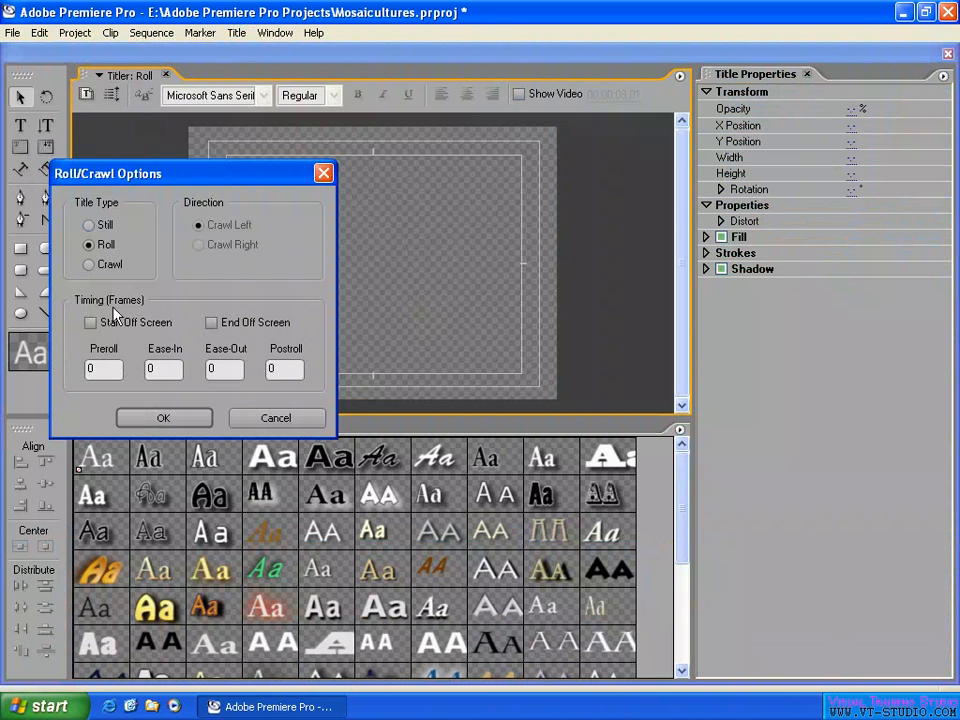
pyautogui.doubleClick(90, 370)
pyautogui.doubleClick(153, 370)
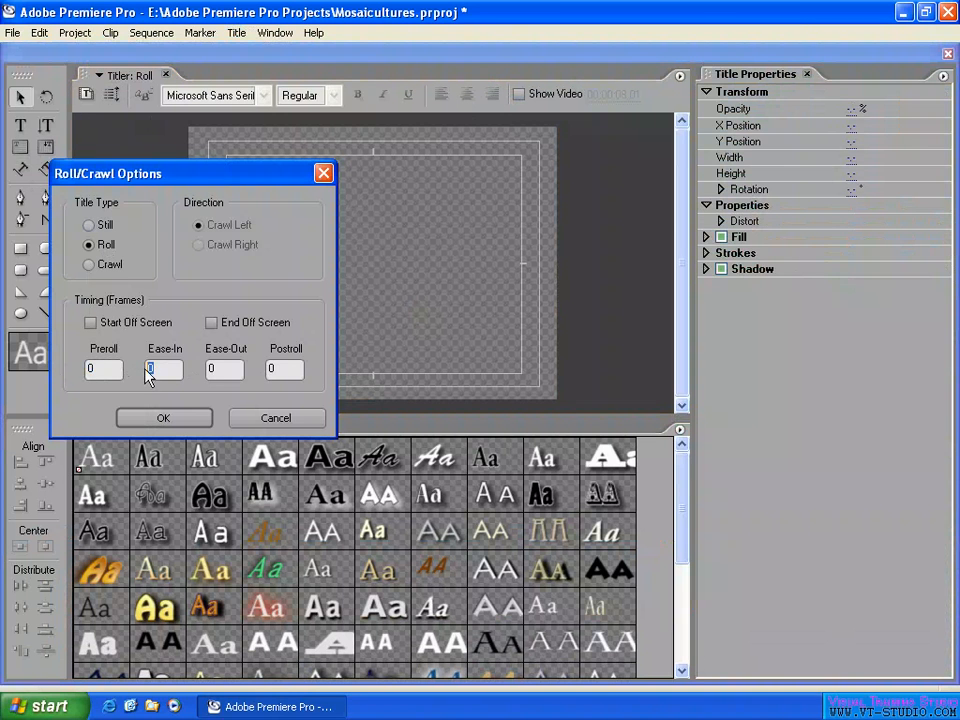
pyautogui.doubleClick(222, 370)
pyautogui.click(290, 370)
pyautogui.doubleClick(290, 370)
pyautogui.click(278, 420)
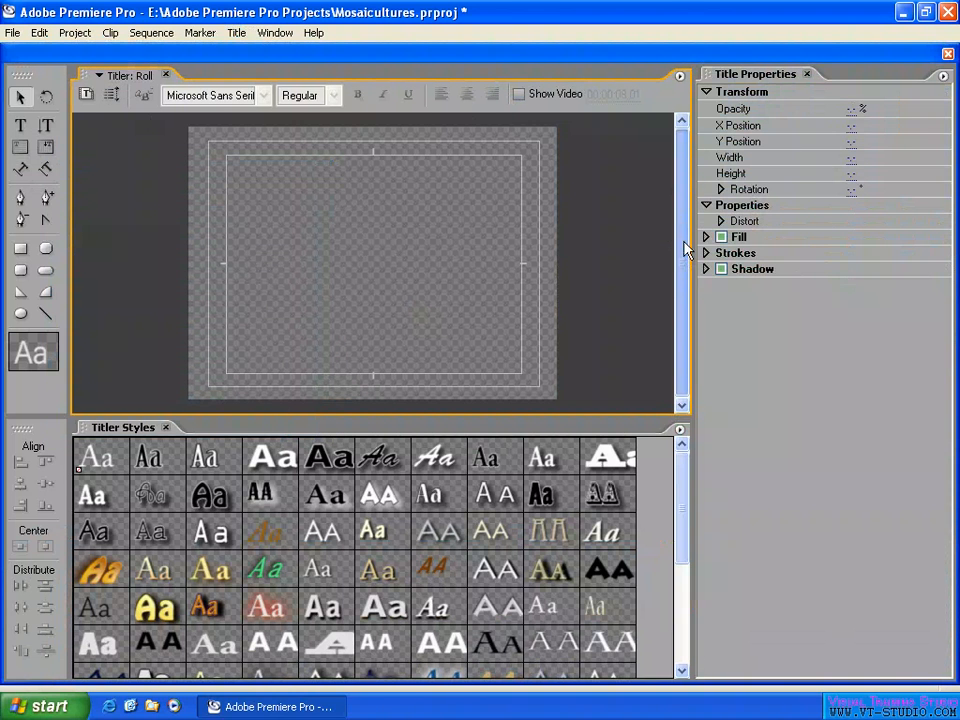
# Add a text block 'Author :' followed by lines fdsaf, fdaf, dfasfd, dfas and fdasf.
pyautogui.click(20, 125)
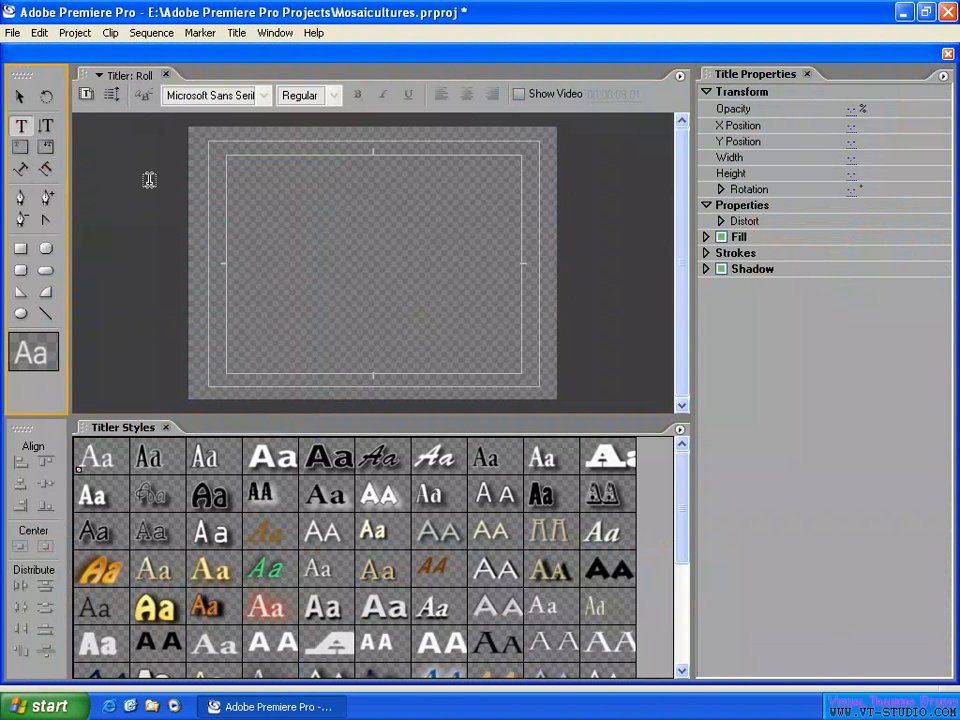
pyautogui.click(271, 184)
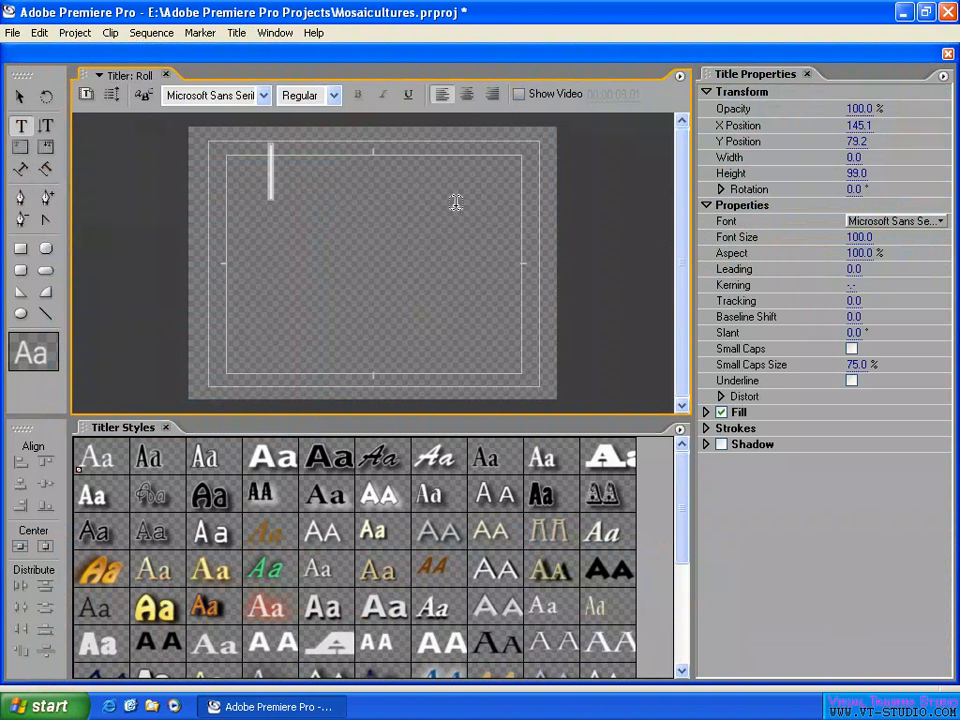
pyautogui.write('Au')
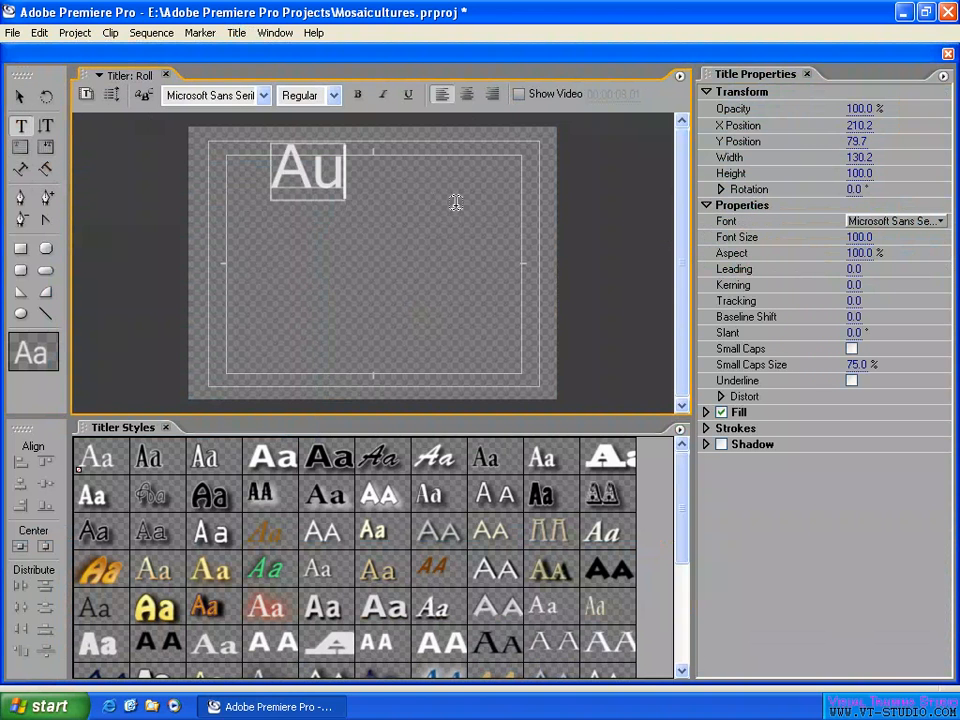
pyautogui.write('thor :')
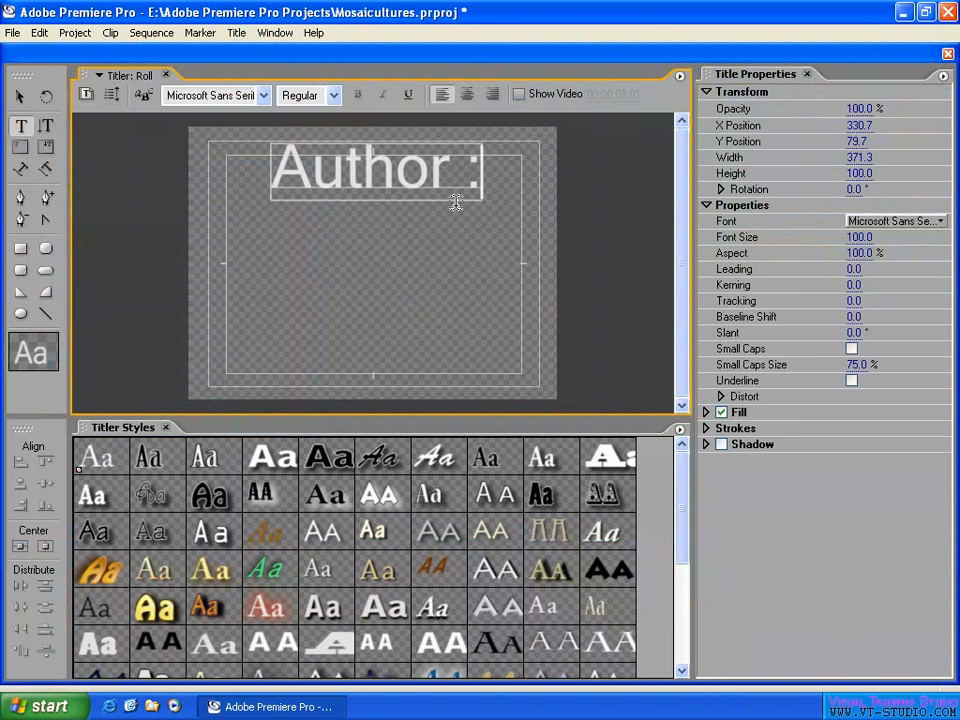
pyautogui.press('Return')
pyautogui.write('fdsaf')
pyautogui.press('Return')
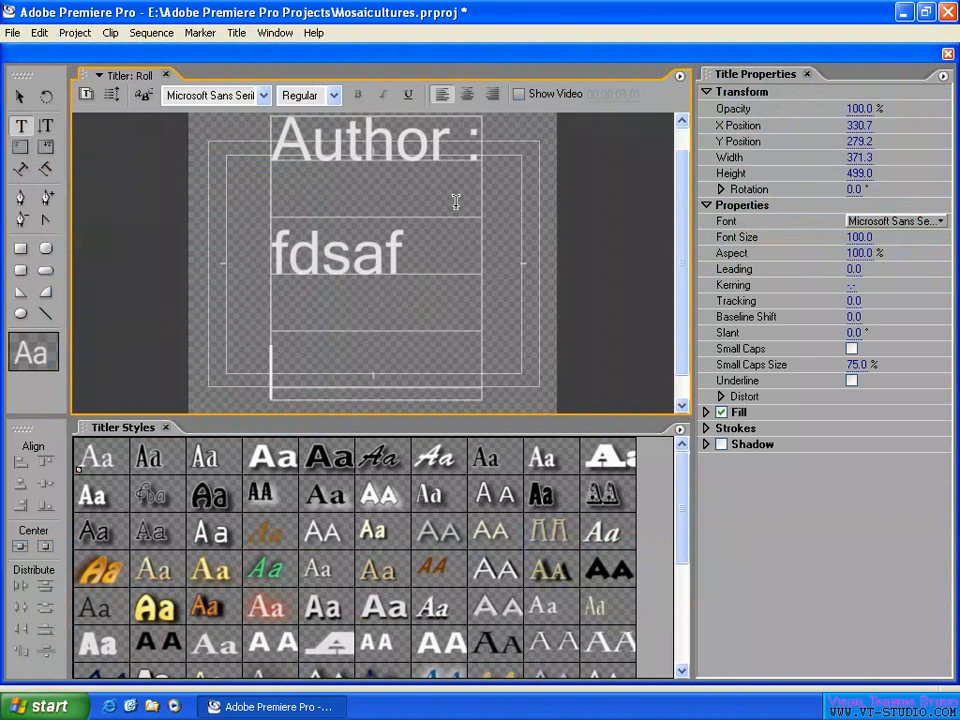
pyautogui.write('fdaf')
pyautogui.press('Return')
pyautogui.write('dfasfd')
pyautogui.press('Return')
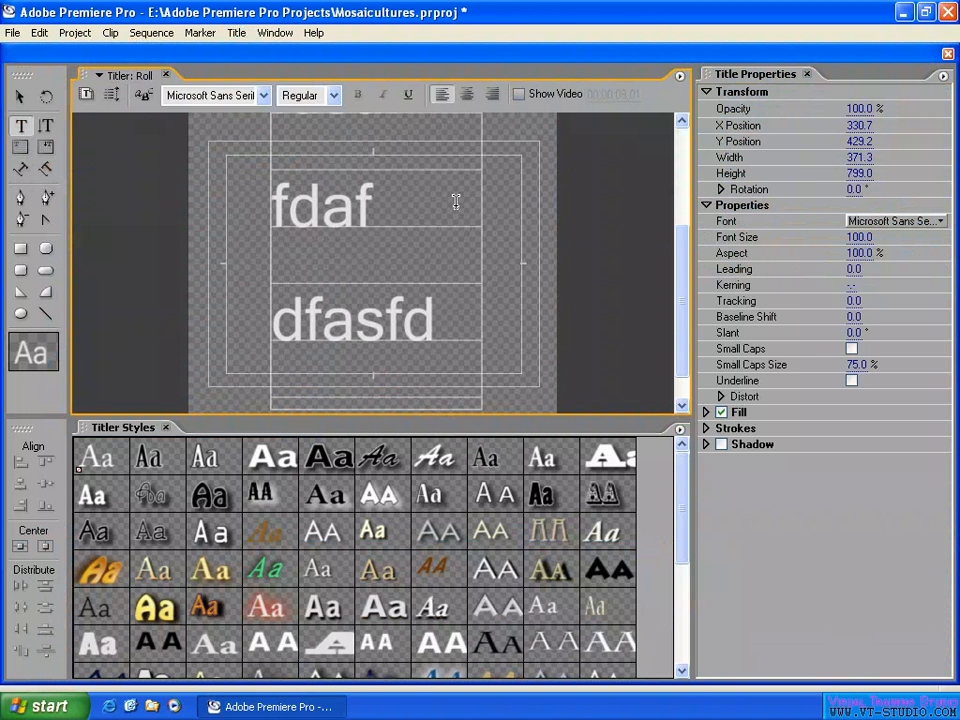
pyautogui.write('dfas')
pyautogui.press('Return')
pyautogui.write('fdasf')
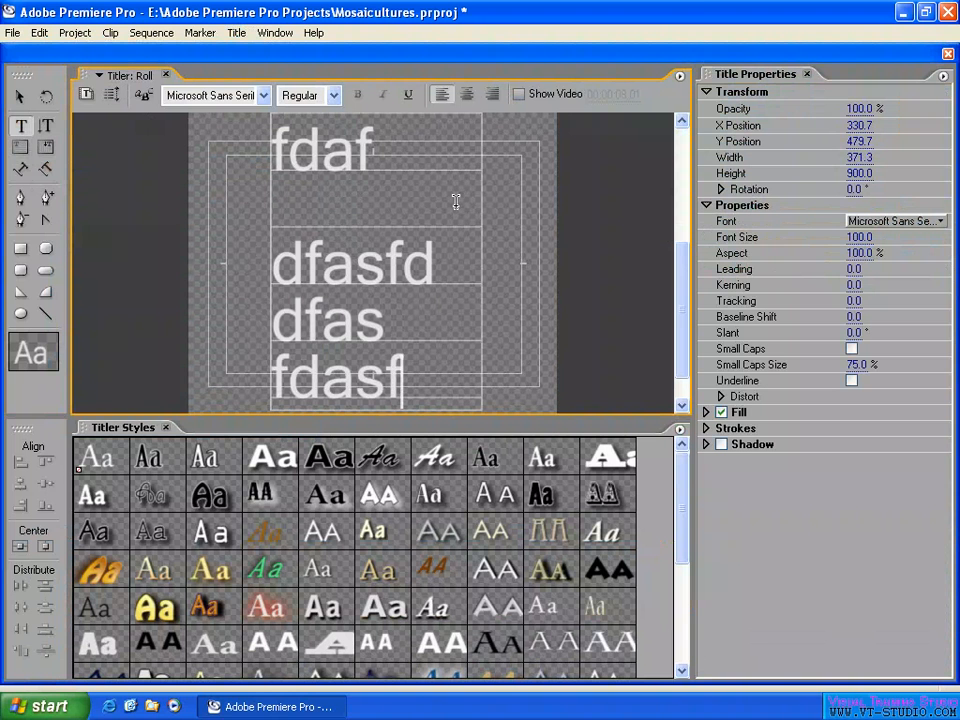
pyautogui.click(19, 96)
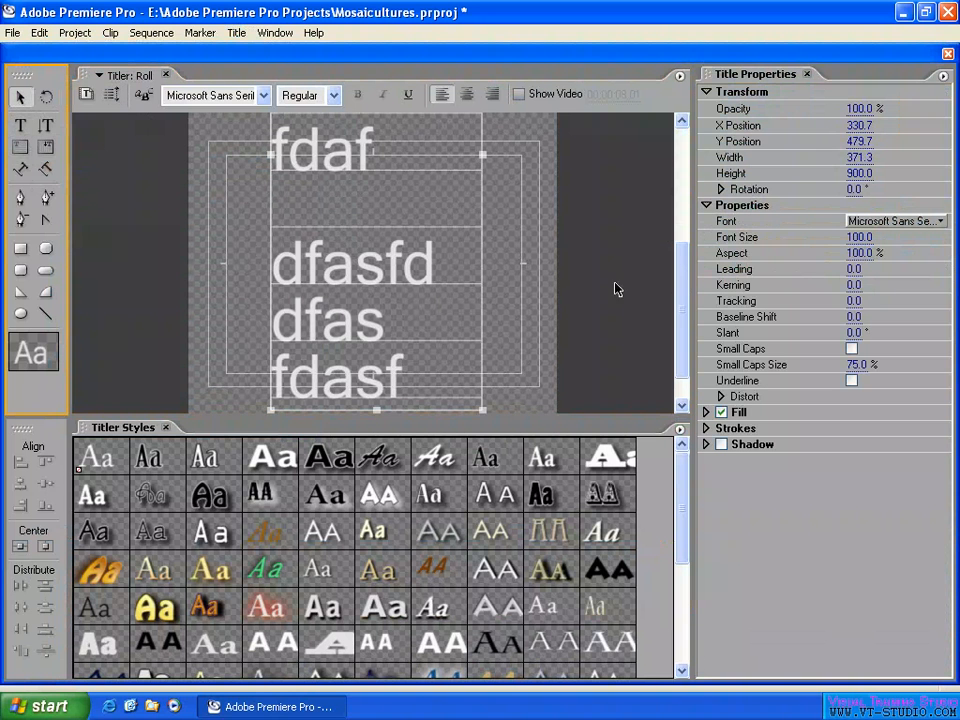
pyautogui.moveTo(684, 316); pyautogui.dragTo(664, 133)
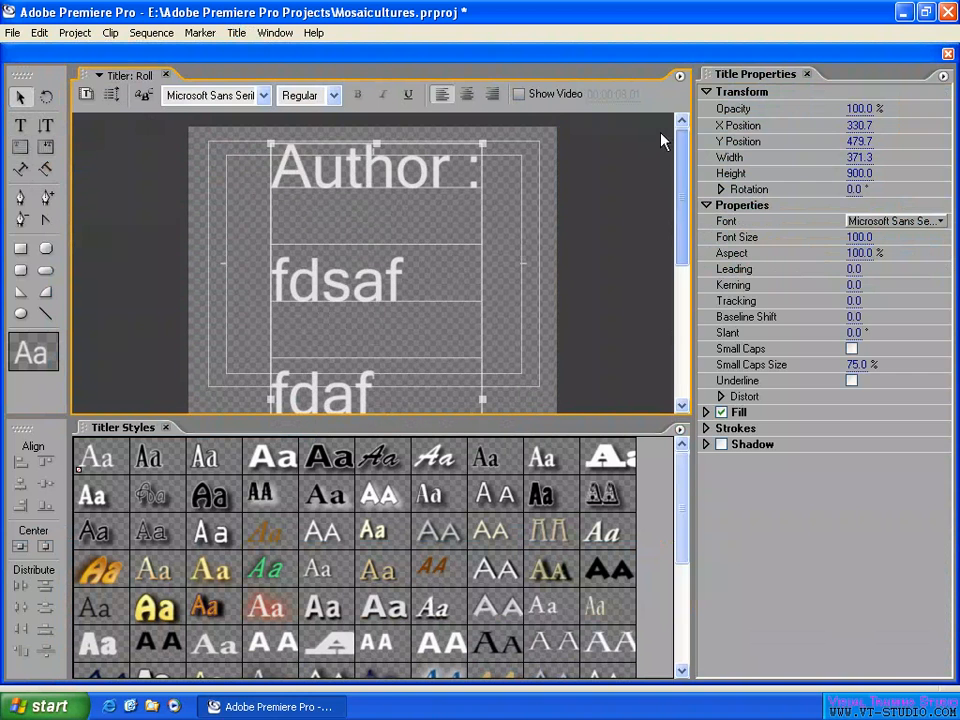
# Drop the Roll title onto Video 6 near 00;00;02 and preview its start zoomed in.
pyautogui.click(948, 53)
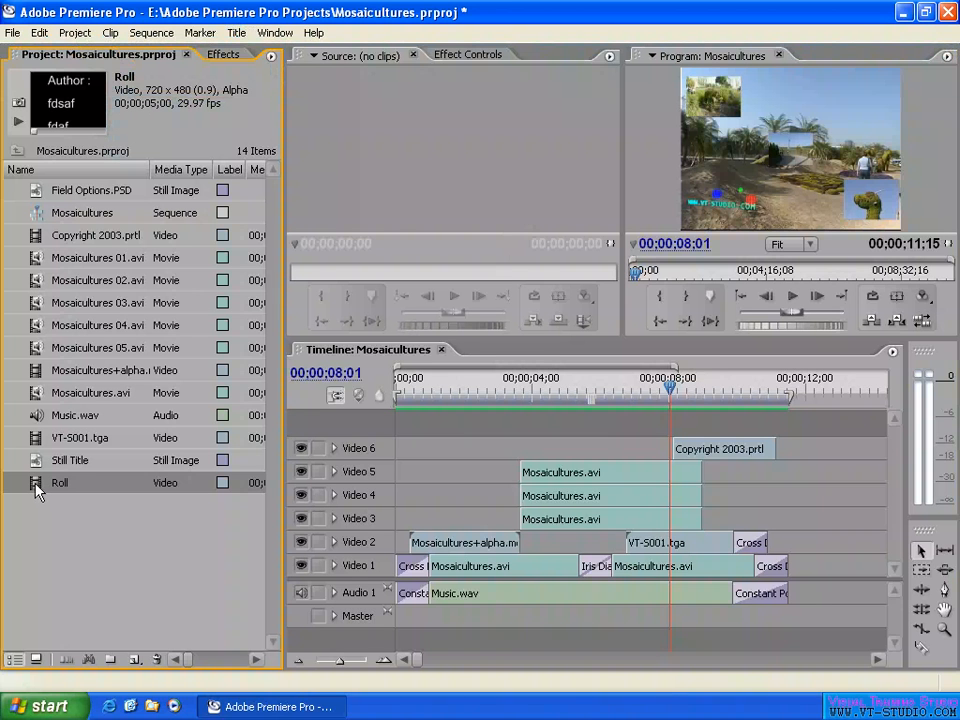
pyautogui.moveTo(33, 485); pyautogui.dragTo(456, 449)
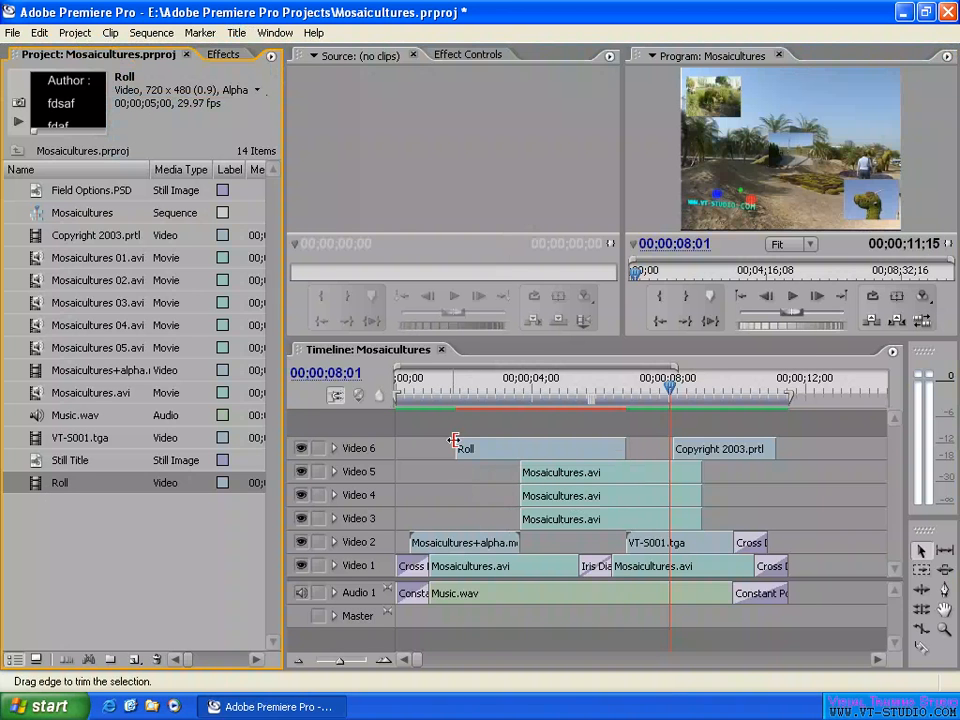
pyautogui.moveTo(463, 396)
pyautogui.mouseDown()
pyautogui.moveTo(481, 398)
pyautogui.moveTo(455, 398)
pyautogui.mouseUp()
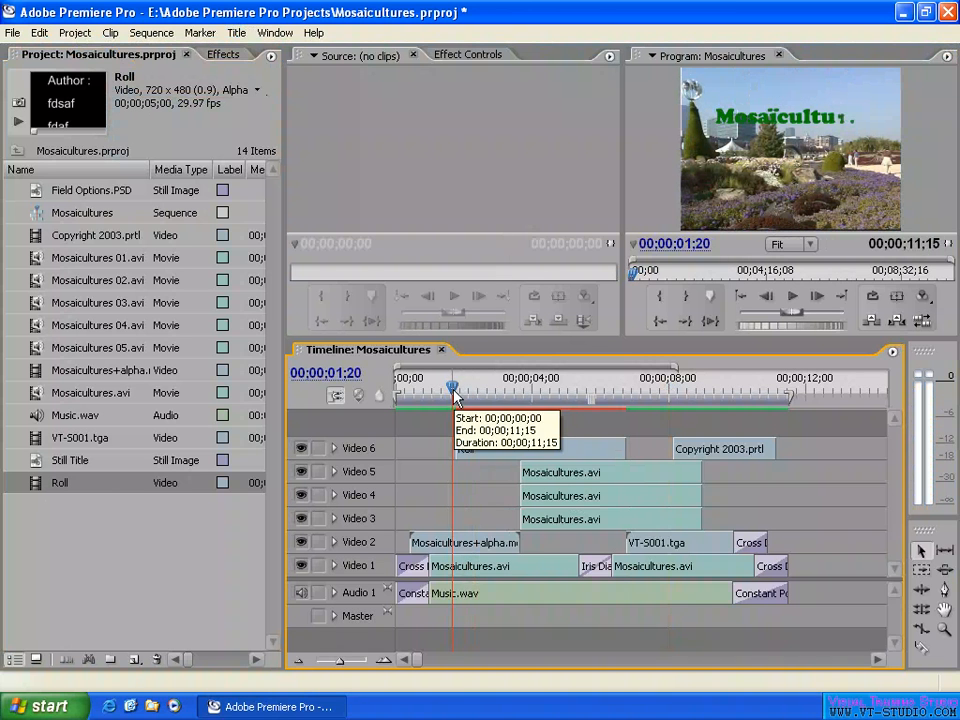
pyautogui.moveTo(455, 396); pyautogui.dragTo(457, 392)
pyautogui.press('=')
pyautogui.press('=')
pyautogui.press('=')
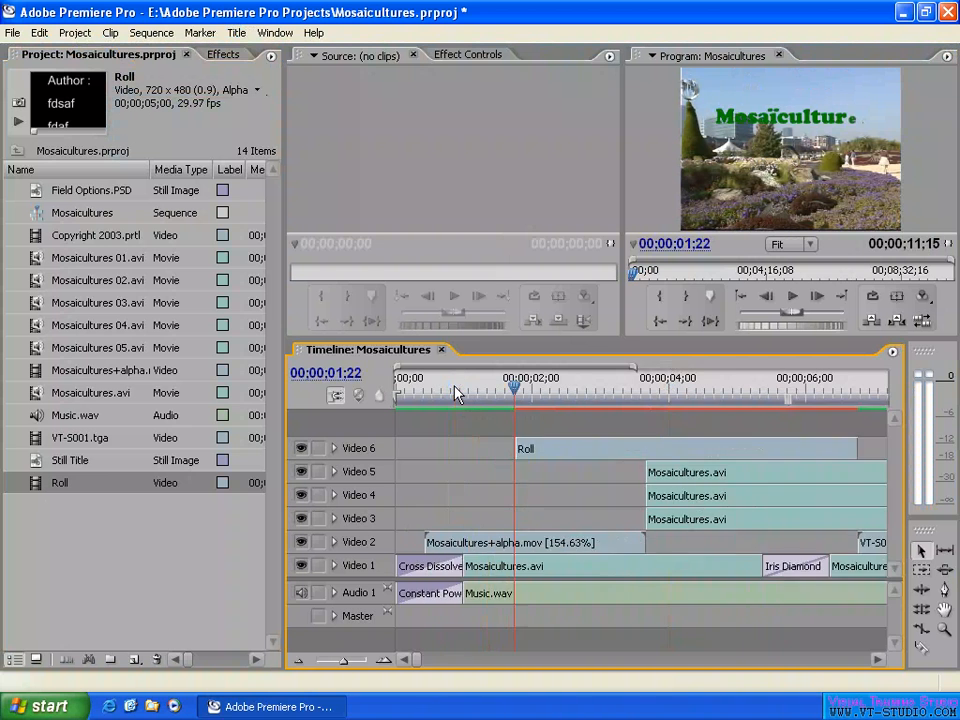
pyautogui.click(651, 392)
pyautogui.moveTo(651, 392)
pyautogui.mouseDown()
pyautogui.moveTo(785, 393)
pyautogui.moveTo(651, 397)
pyautogui.mouseUp()
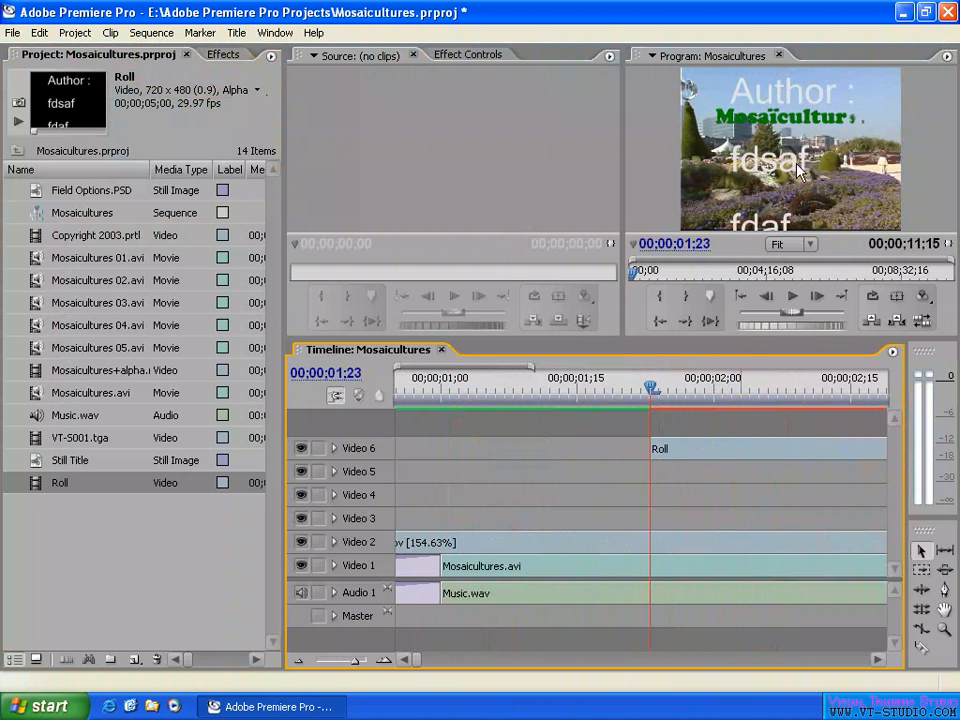
pyautogui.doubleClick(724, 453)
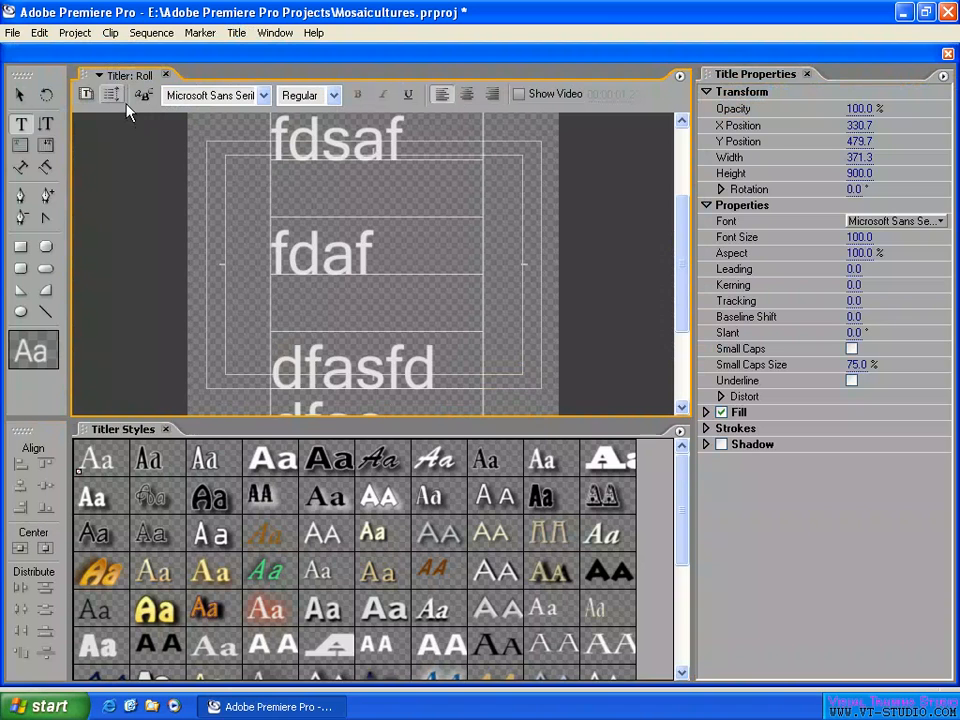
# Turn on Start Off Screen and End Off Screen in the Roll title's Roll/Crawl Options.
pyautogui.click(111, 95)
pyautogui.click(91, 323)
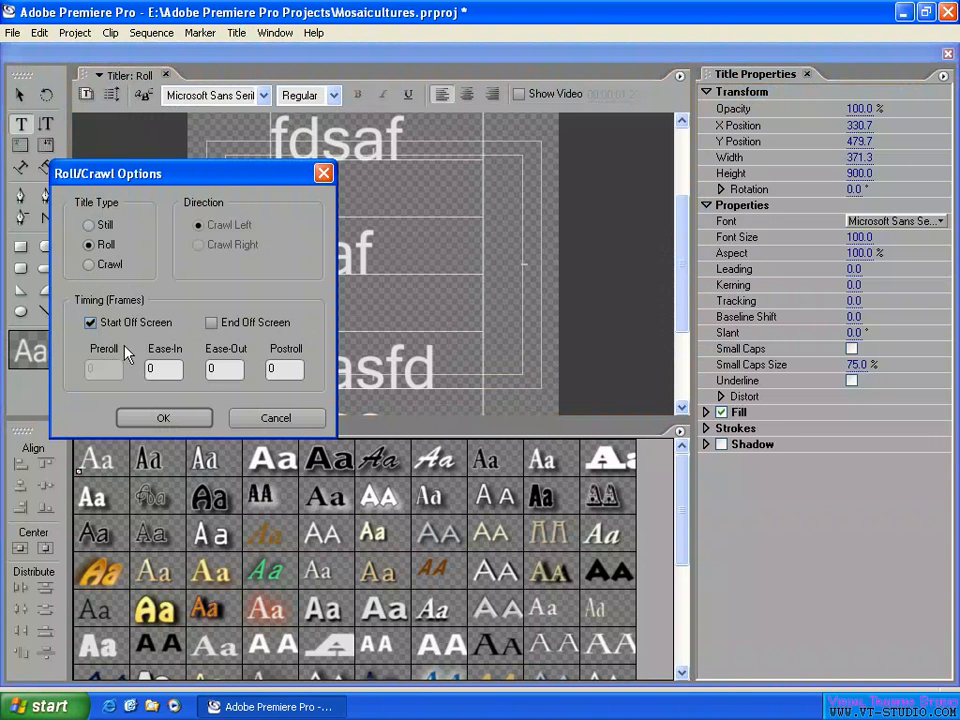
pyautogui.click(211, 322)
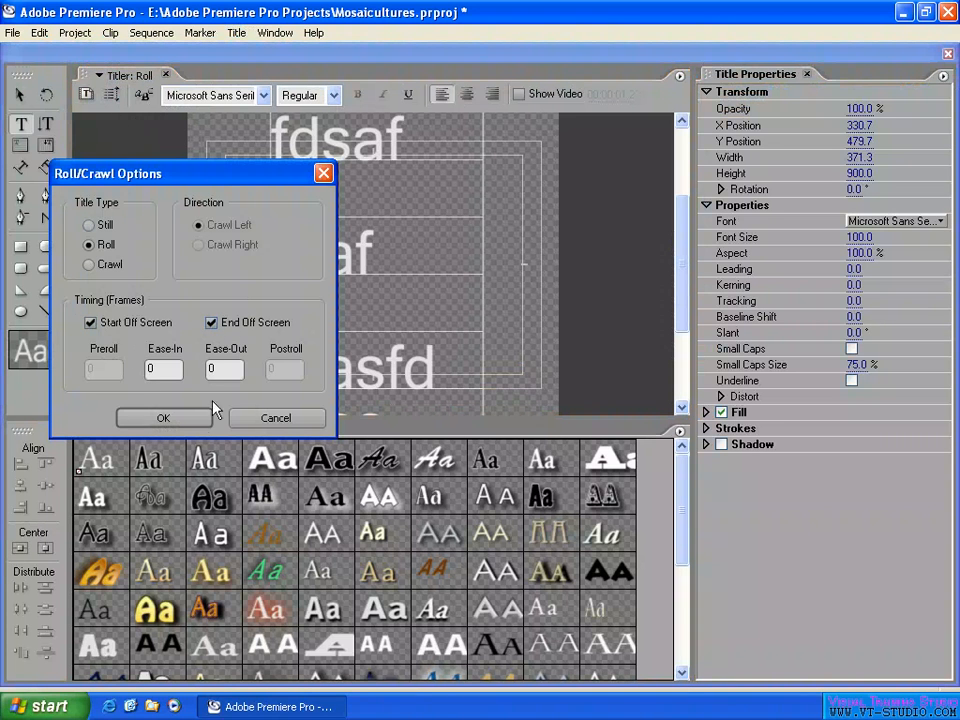
# Apply the off-screen roll timing, then preview the credits rolling in up to 02;13.
pyautogui.click(163, 418)
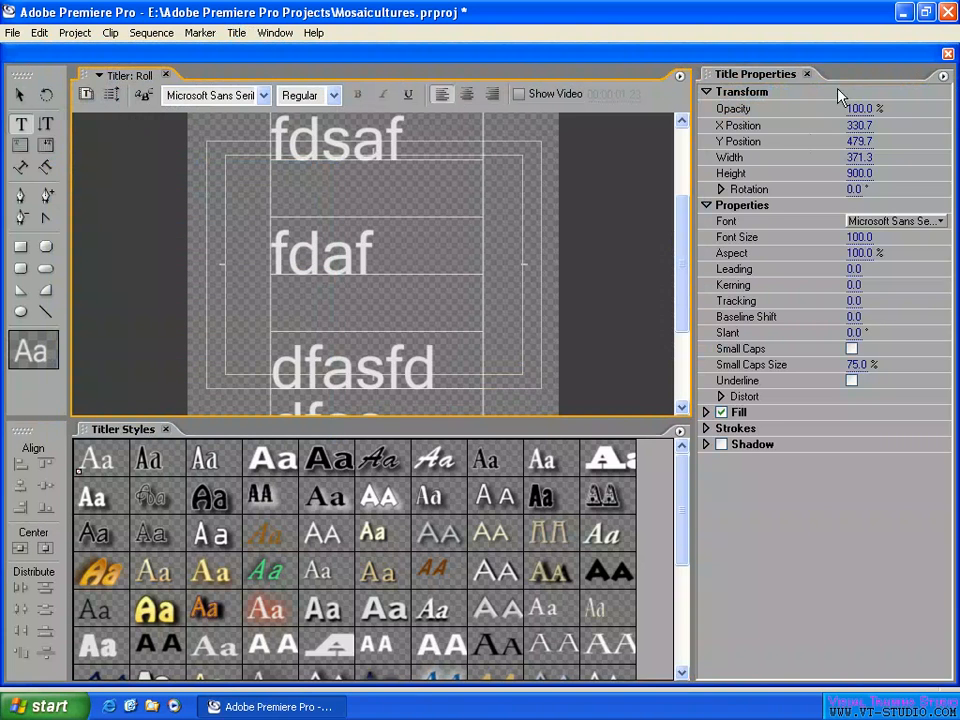
pyautogui.click(948, 55)
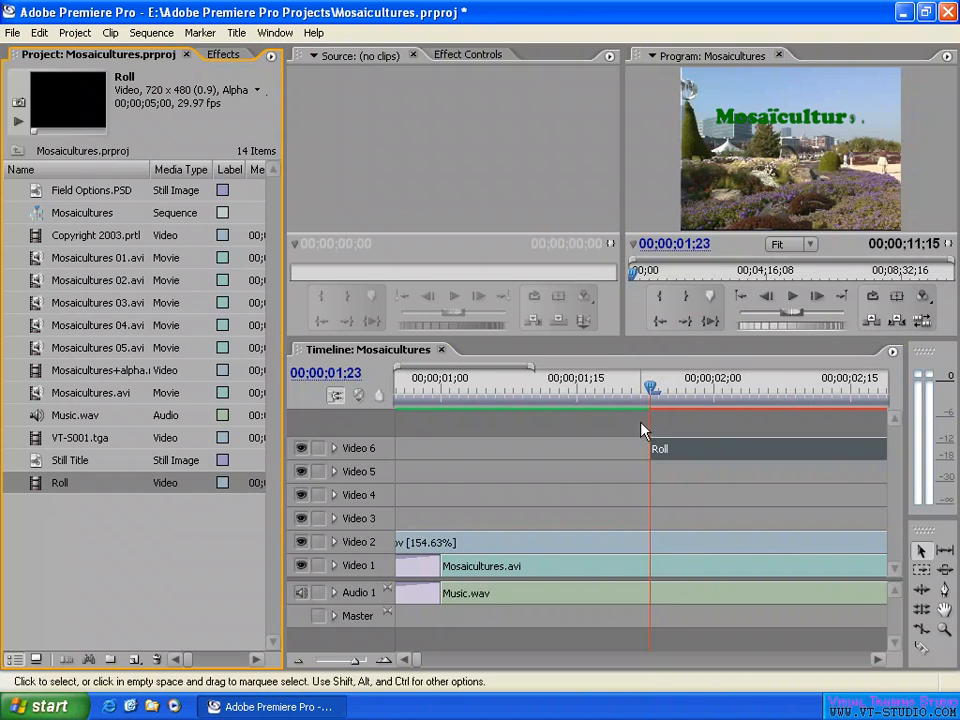
pyautogui.moveTo(648, 395); pyautogui.dragTo(713, 395)
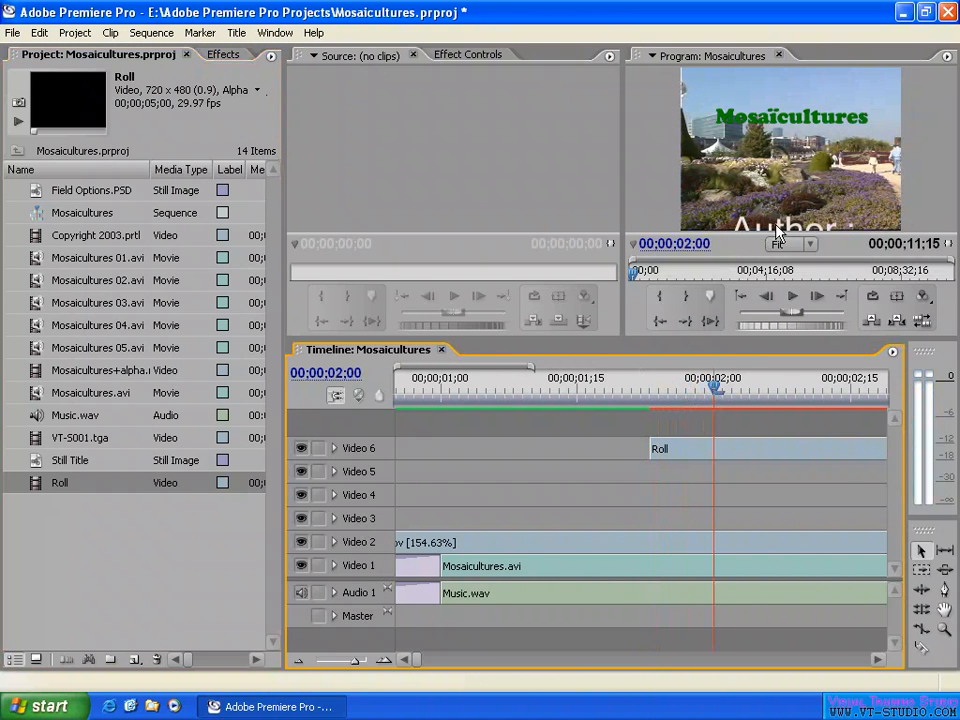
pyautogui.moveTo(716, 393); pyautogui.dragTo(836, 393)
# Zoom out, preview the roll through 04;11, then reopen the Roll clip on Video 6.
pyautogui.press('-')
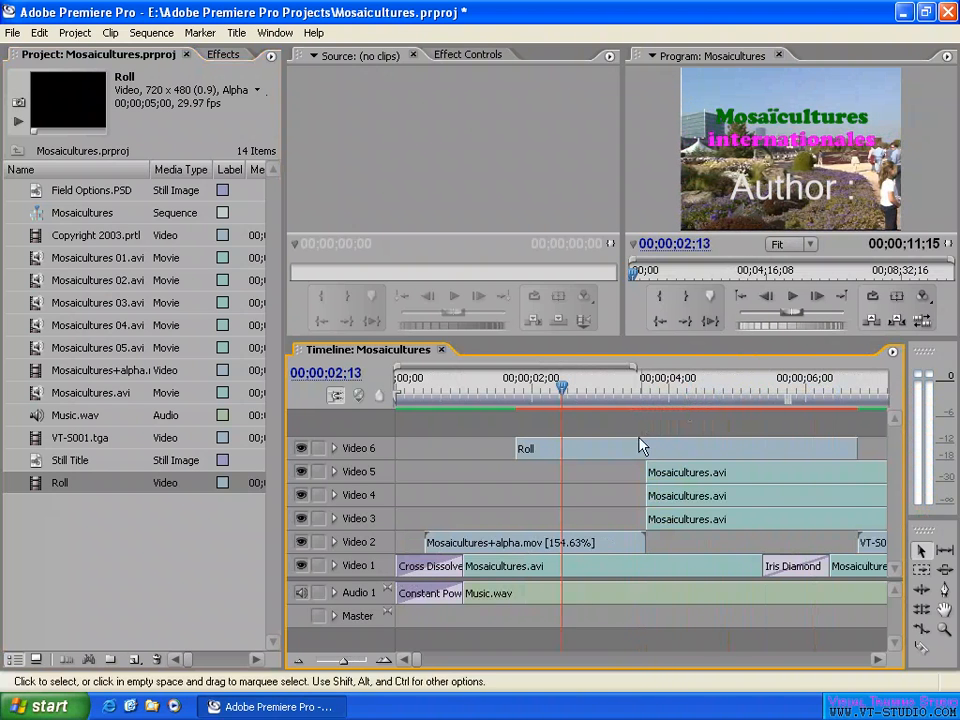
pyautogui.moveTo(566, 393); pyautogui.dragTo(870, 393)
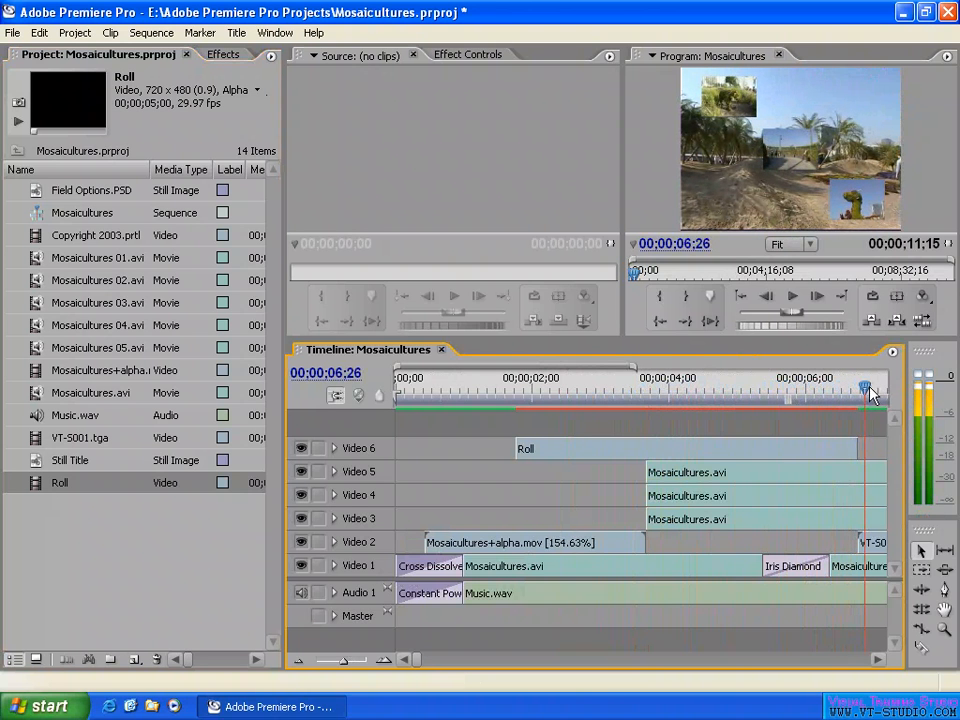
pyautogui.click(681, 385)
pyautogui.click(594, 449)
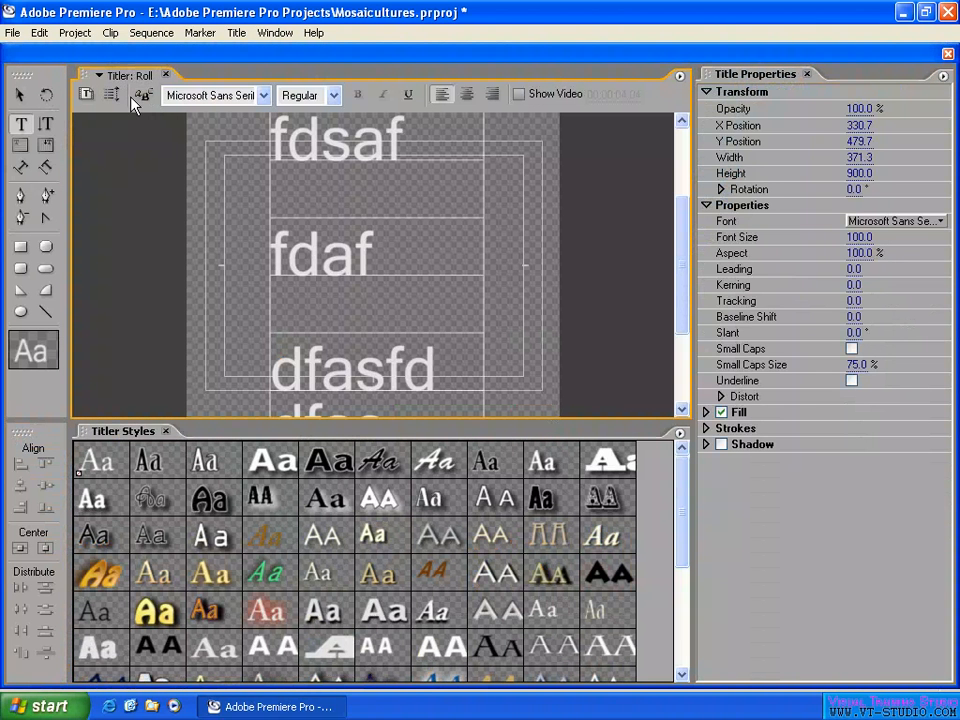
# Cancel the Roll/Crawl Options unchanged, close the Titler and select the Roll clip on Video 6.
pyautogui.click(140, 96)
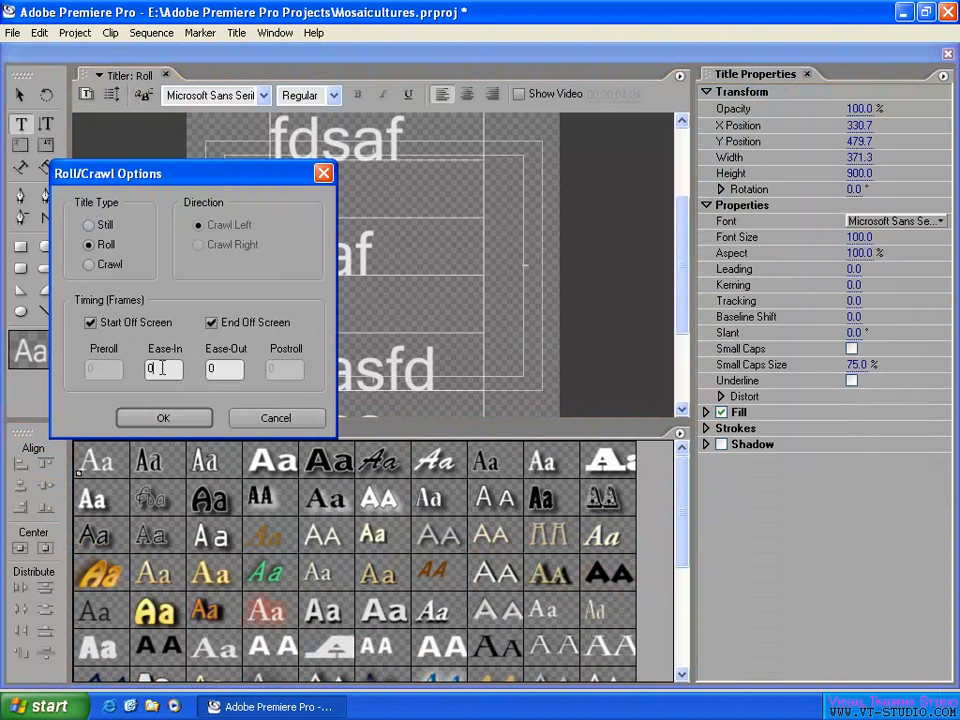
pyautogui.press('Tab')
pyautogui.click(272, 418)
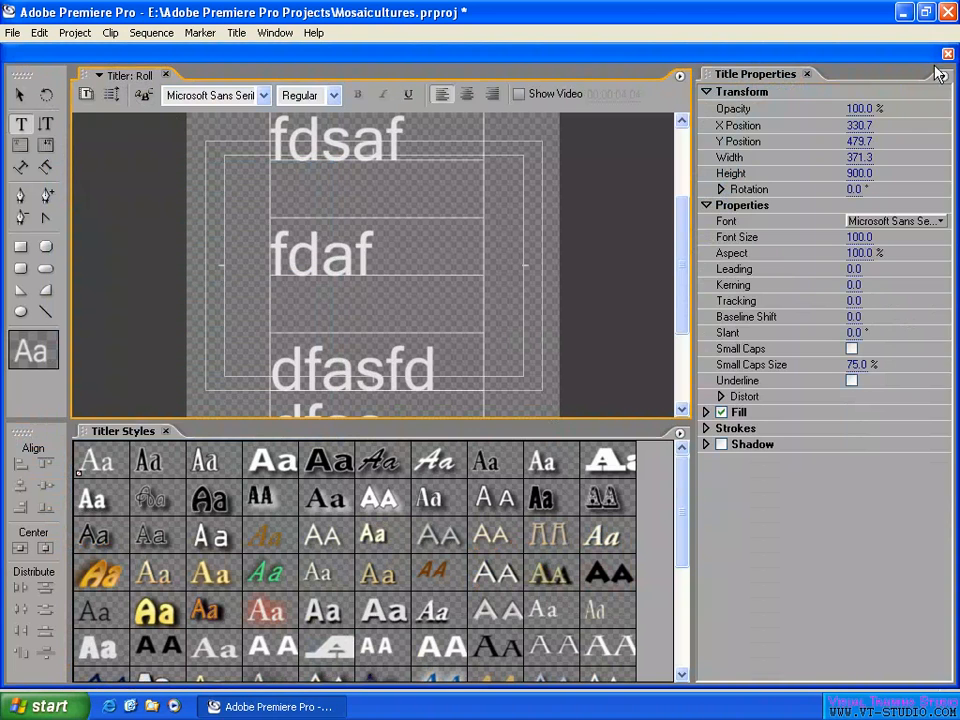
pyautogui.click(948, 54)
pyautogui.click(561, 450)
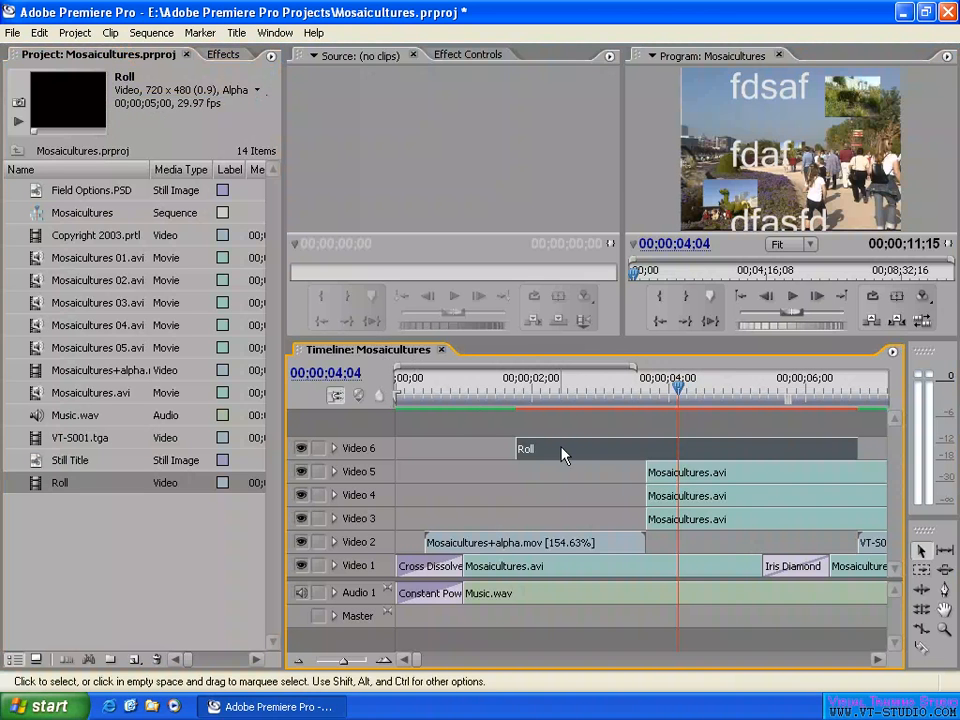
# Delete the Roll clip from Video 6 and create a Default Crawl title named 'Crawl left'.
pyautogui.press('Delete')
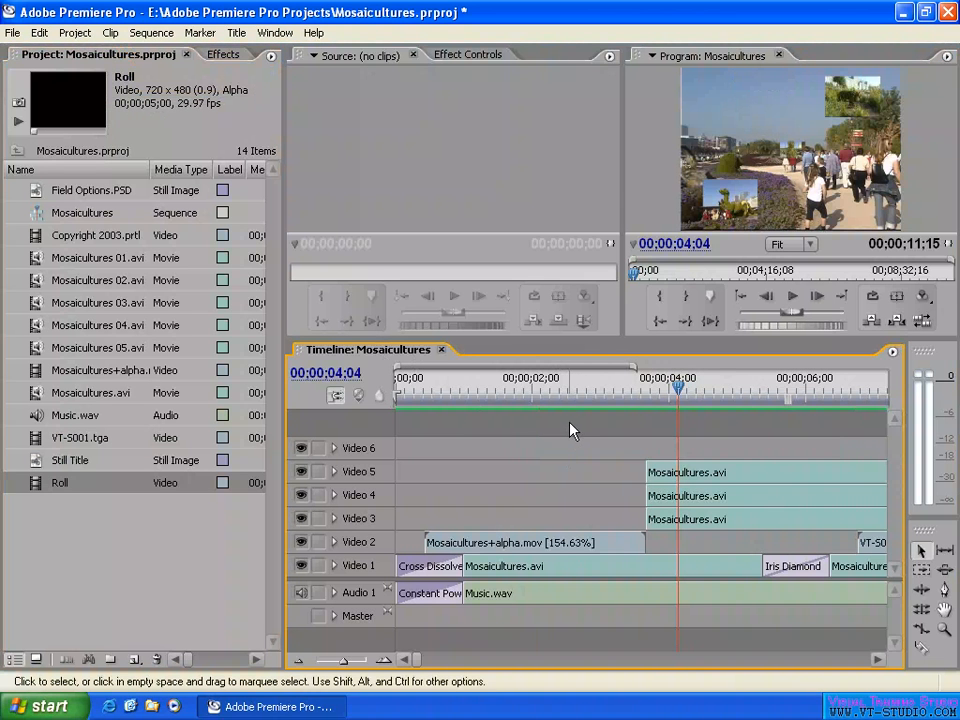
pyautogui.press('-')
pyautogui.click(236, 32)
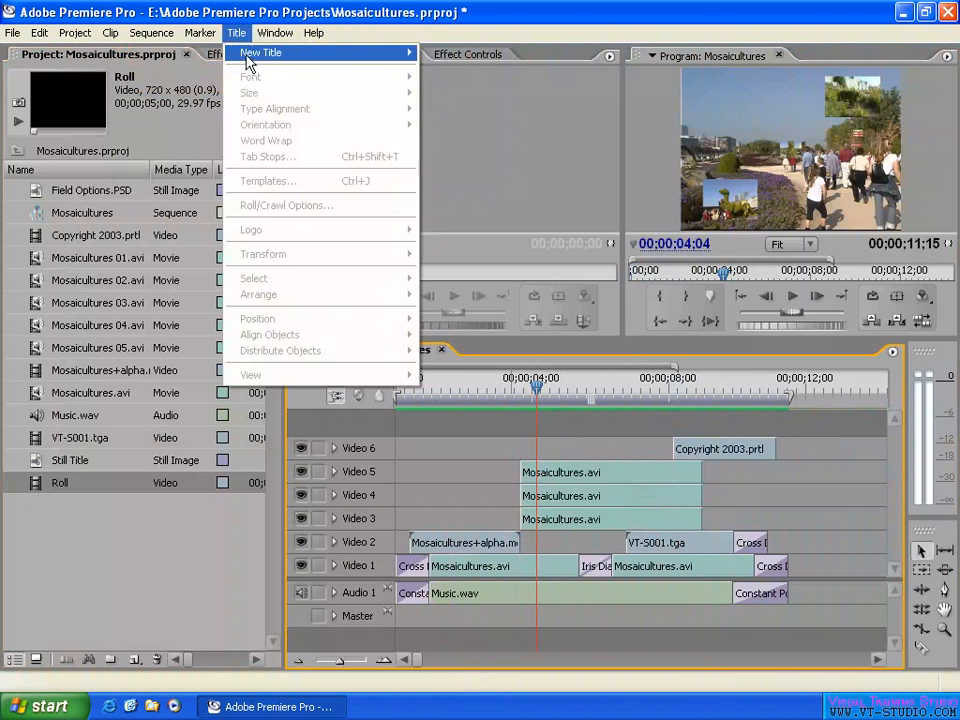
pyautogui.moveTo(270, 58)
pyautogui.click(462, 84)
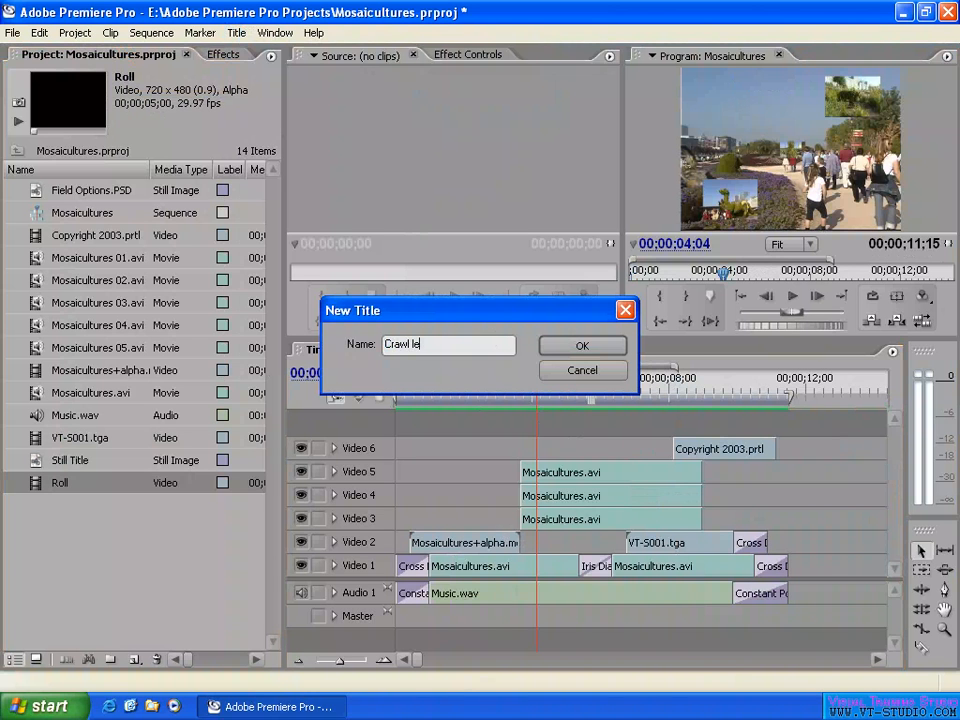
pyautogui.click(585, 344)
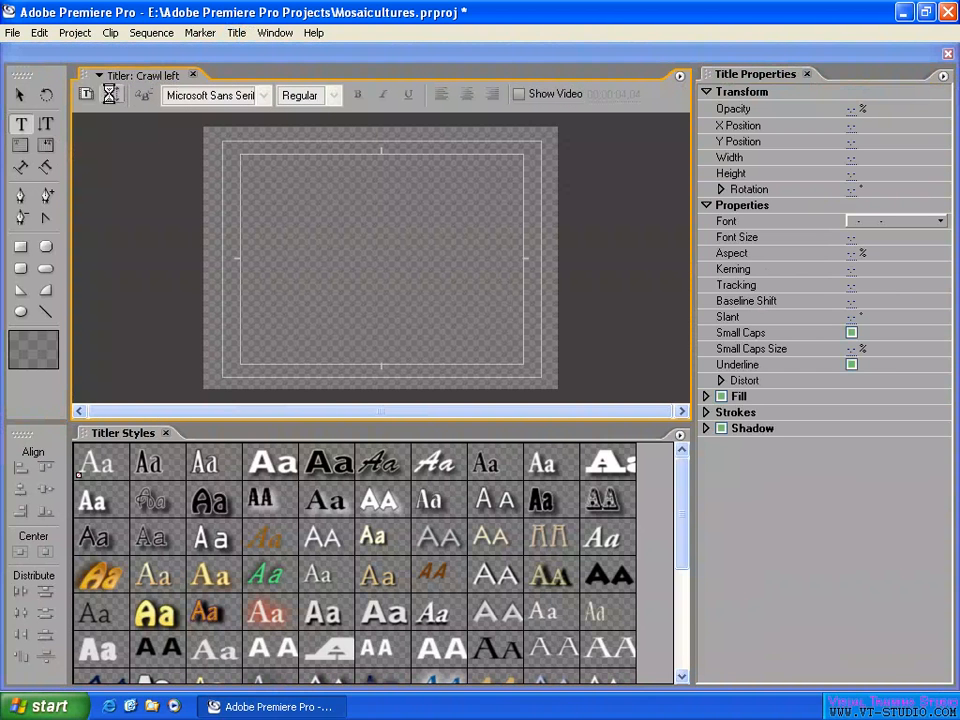
# Set the title to Crawl Left with Start Off Screen and End Off Screen enabled.
pyautogui.click(111, 94)
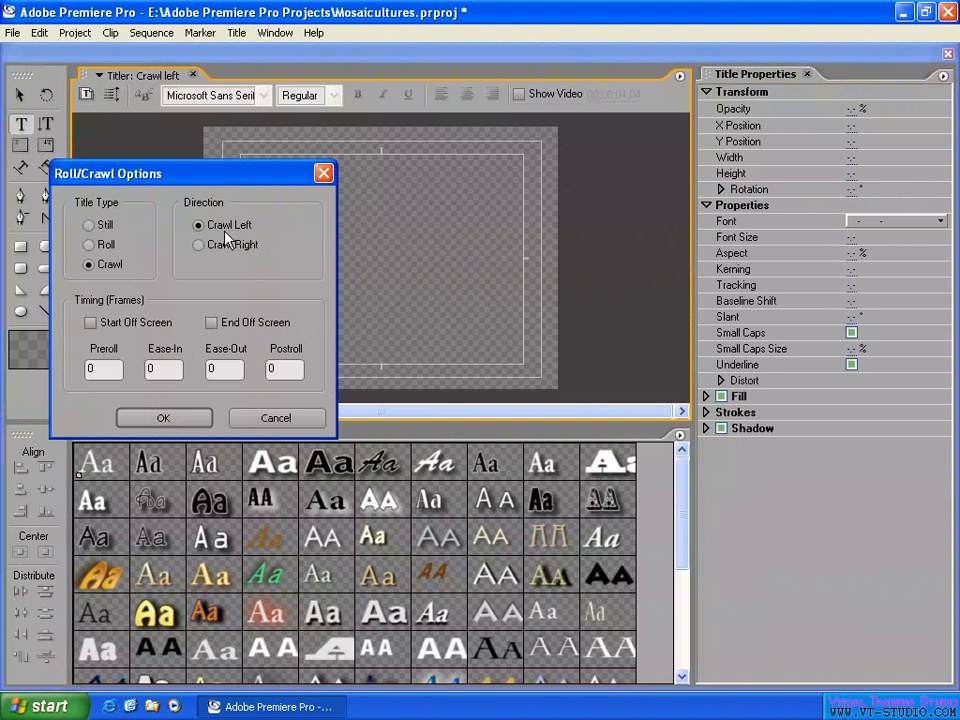
pyautogui.click(160, 418)
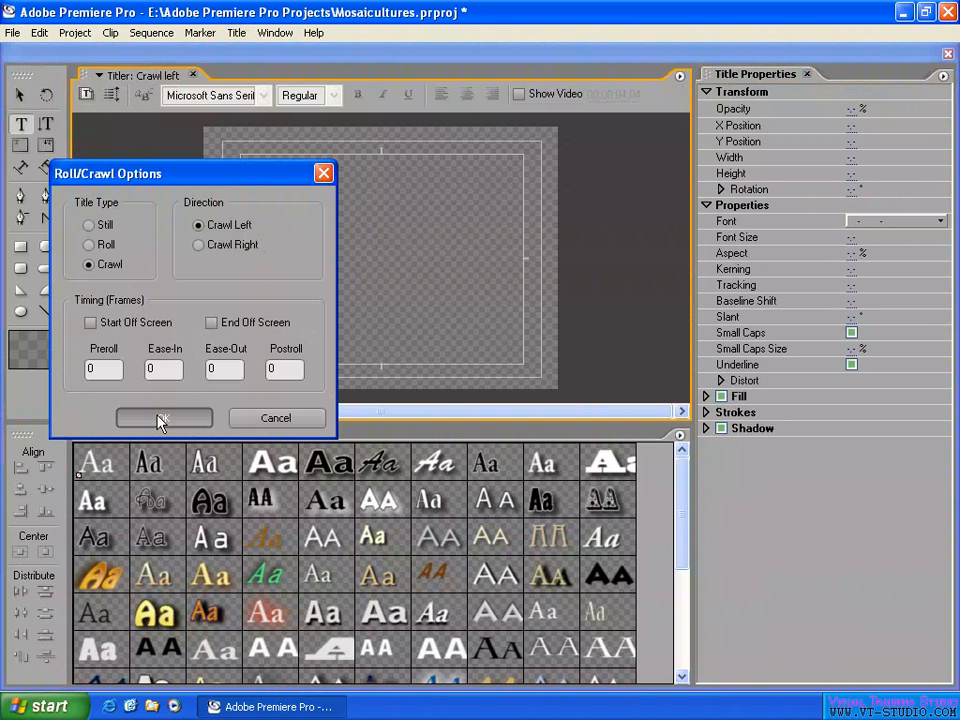
pyautogui.click(91, 322)
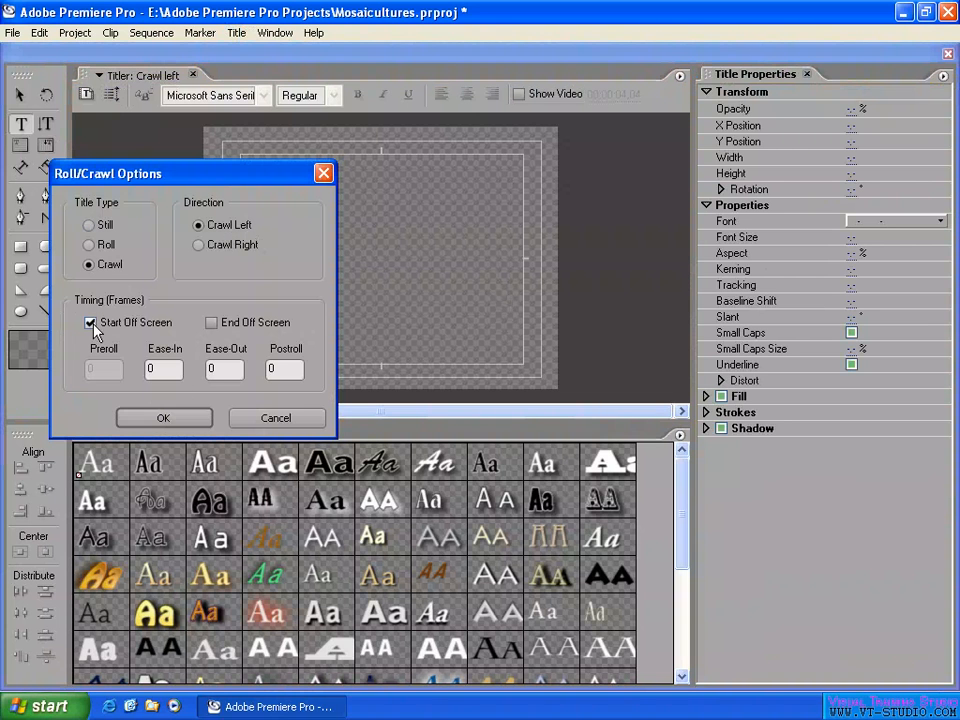
pyautogui.click(212, 322)
pyautogui.click(166, 419)
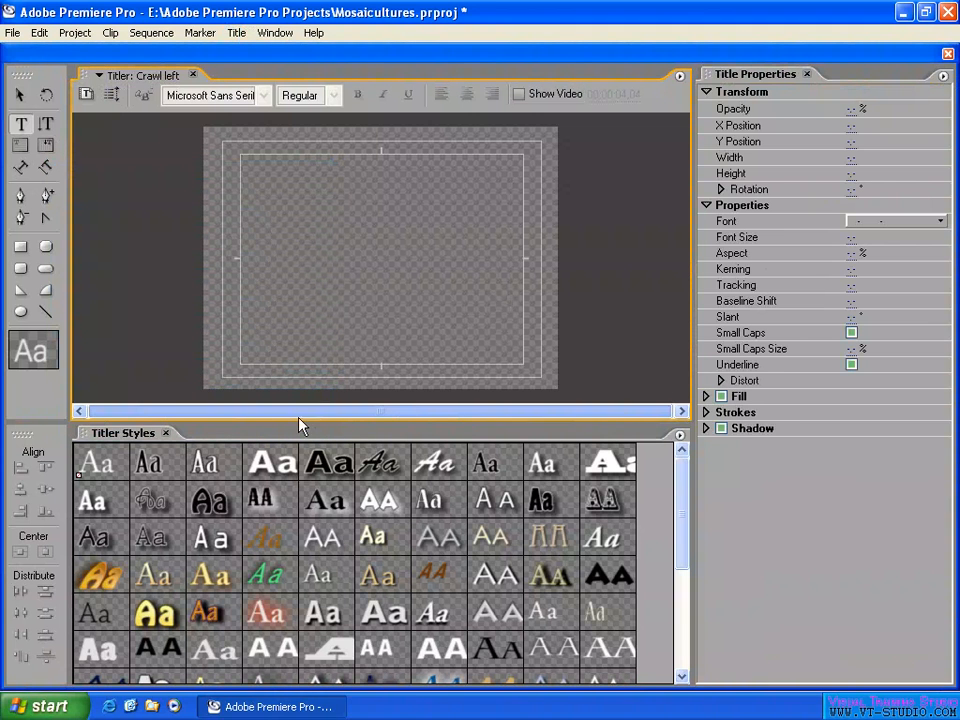
# Type an author credit line, then a second line 'FDSADS DS DF FDSAF SDAF DSFSDFDDFDSF FD DDASFDS'.
pyautogui.click(232, 235)
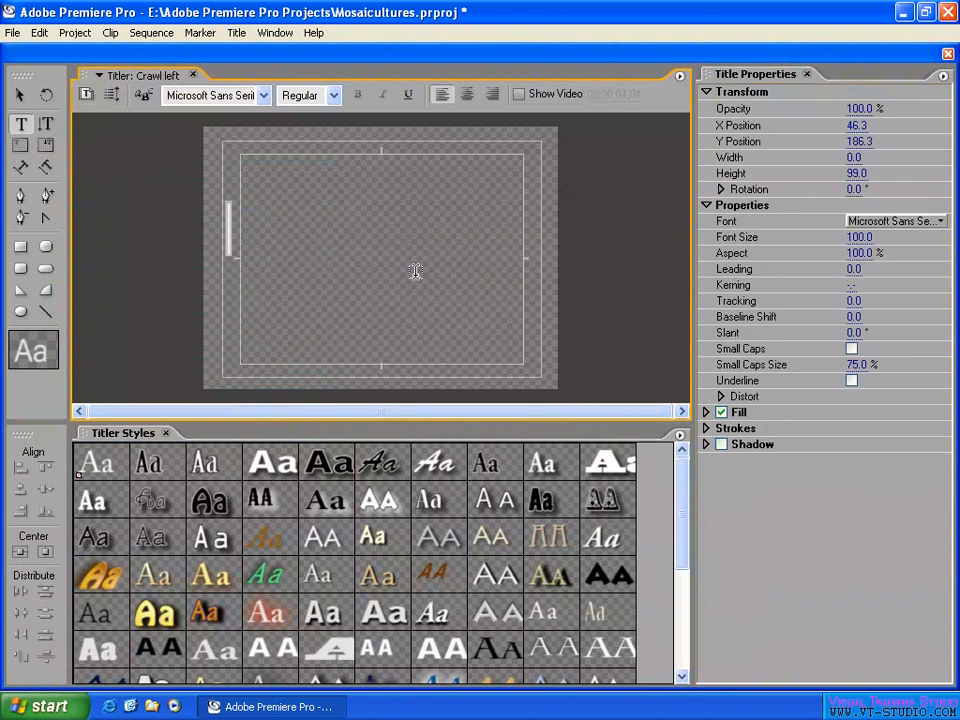
pyautogui.write('Atu')
pyautogui.press('BackSpace')
pyautogui.press('BackSpace')
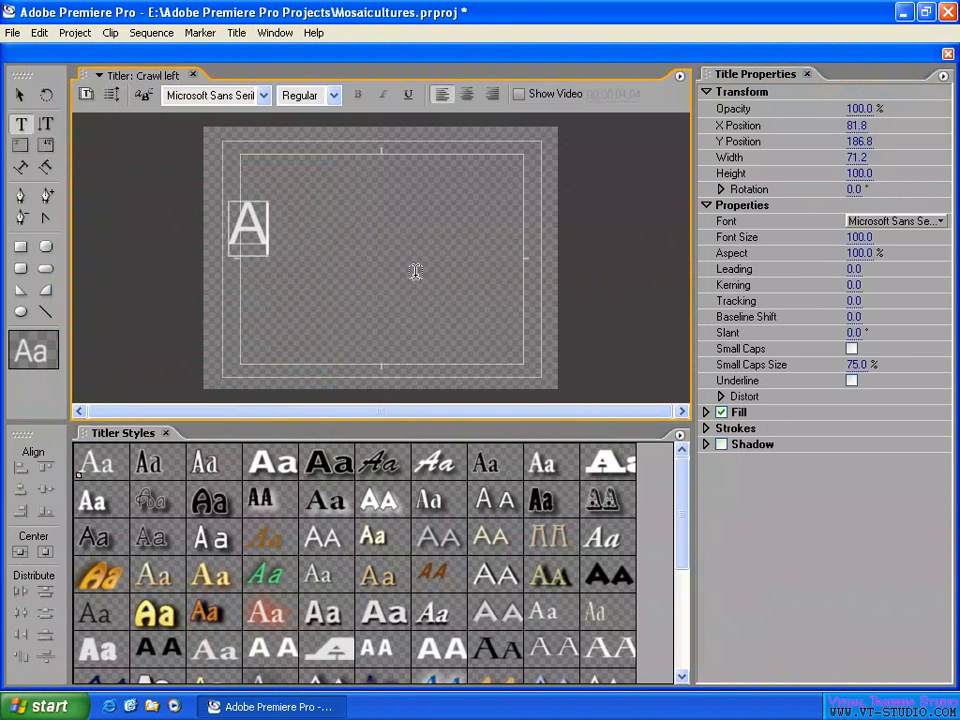
pyautogui.write('uthor')
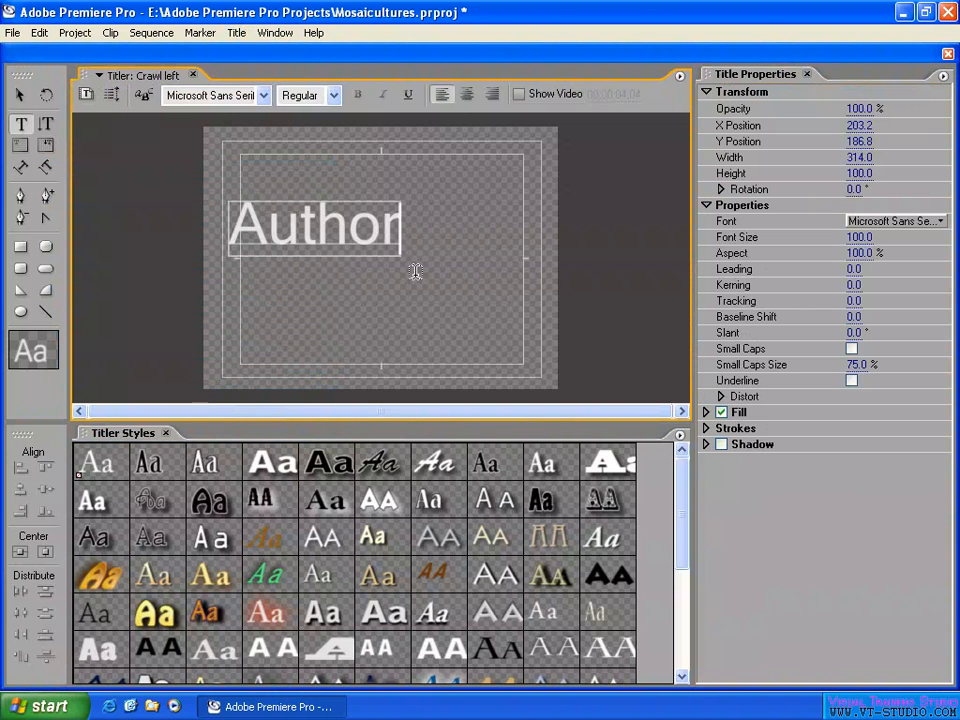
pyautogui.write(': yong')
pyautogui.press('BackSpace')
pyautogui.press('BackSpace')
pyautogui.press('BackSpace')
pyautogui.press('BackSpace')
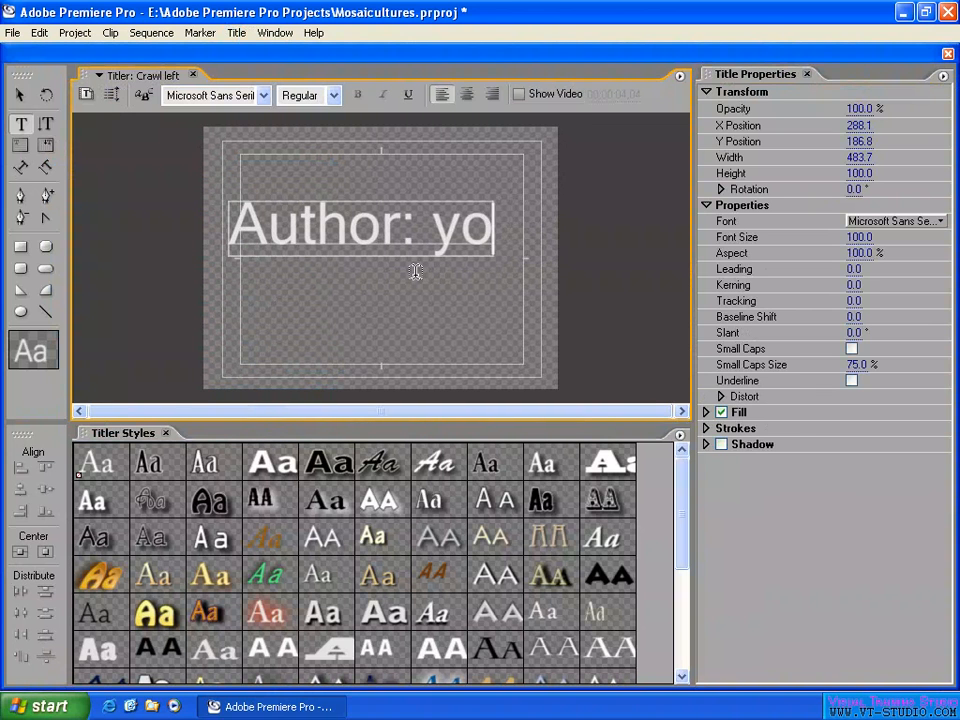
pyautogui.write('YONG')
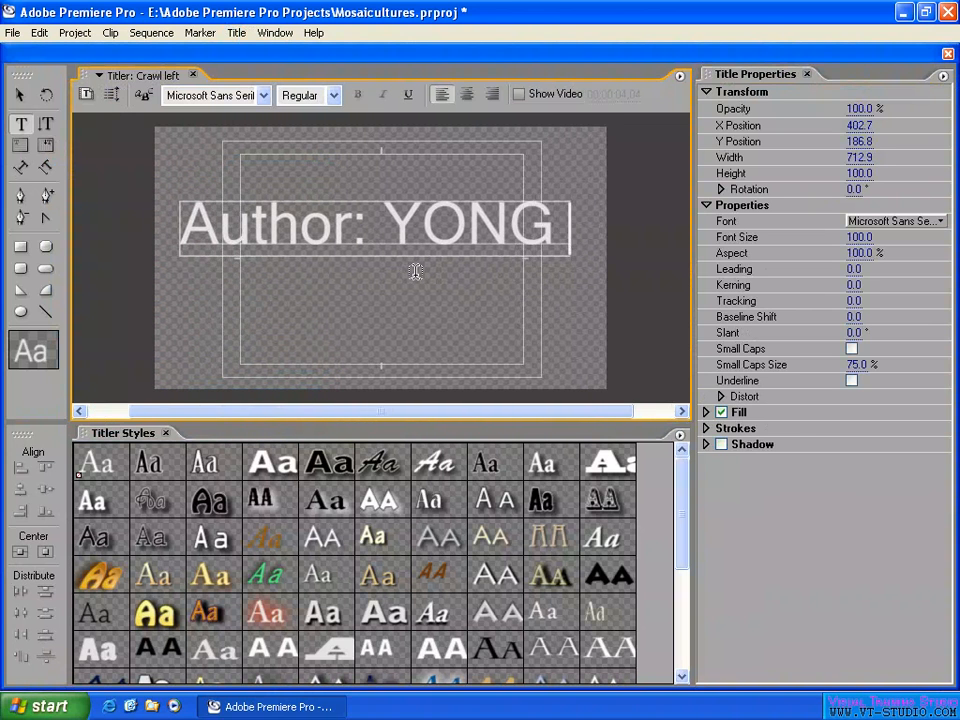
pyautogui.press('Return')
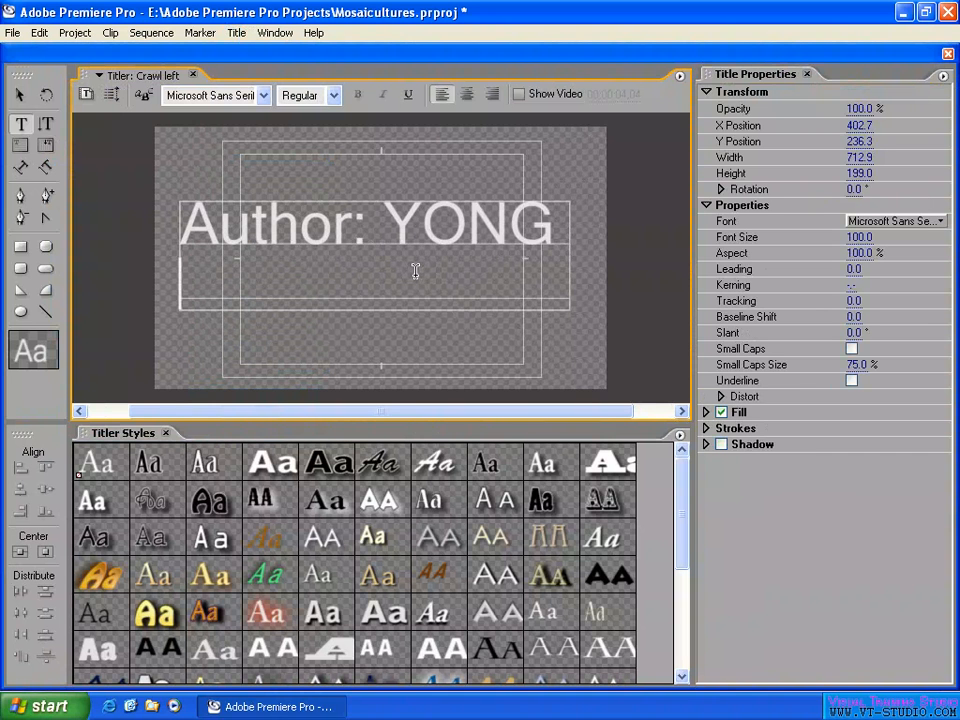
pyautogui.write('FDSADS DS DF FDSAF S')
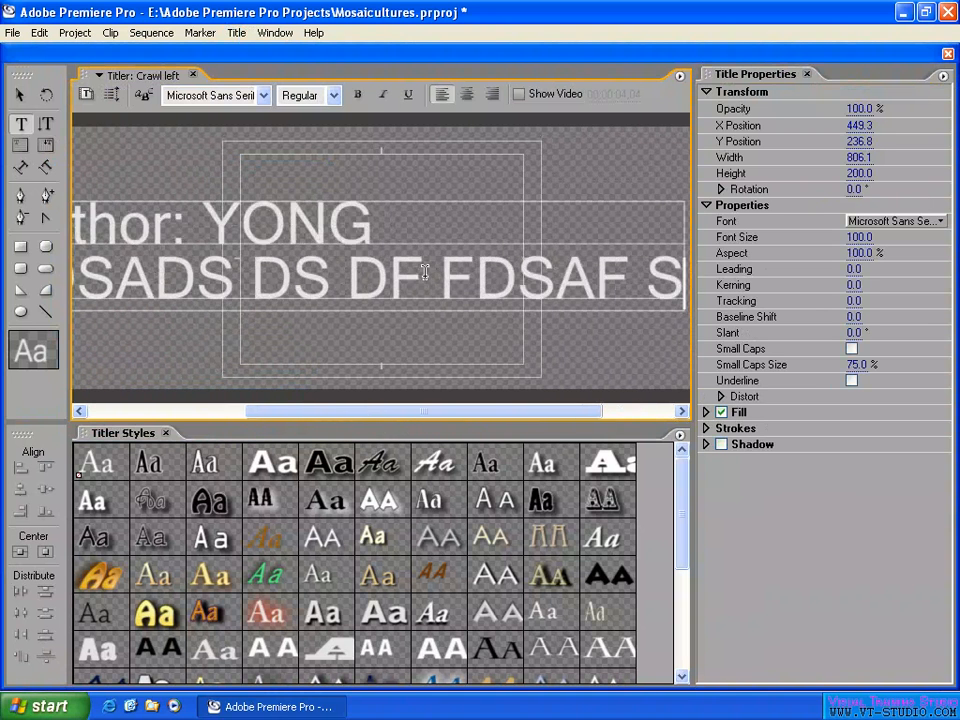
pyautogui.write('DAF DSFSDFDDFDSF FD DDASFDS')
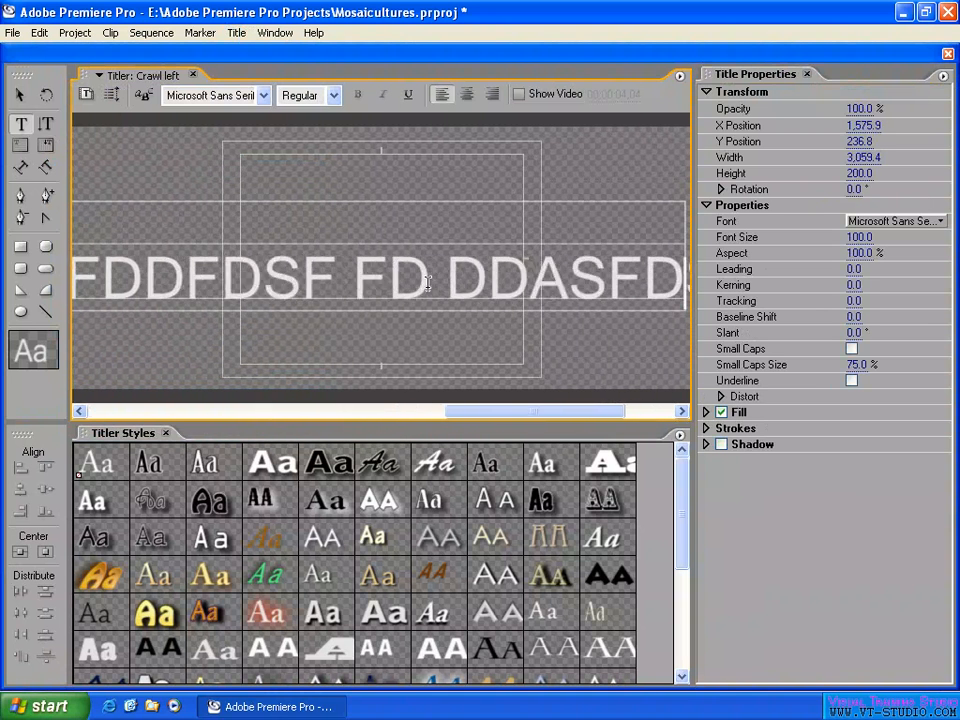
pyautogui.moveTo(491, 420); pyautogui.dragTo(615, 410)
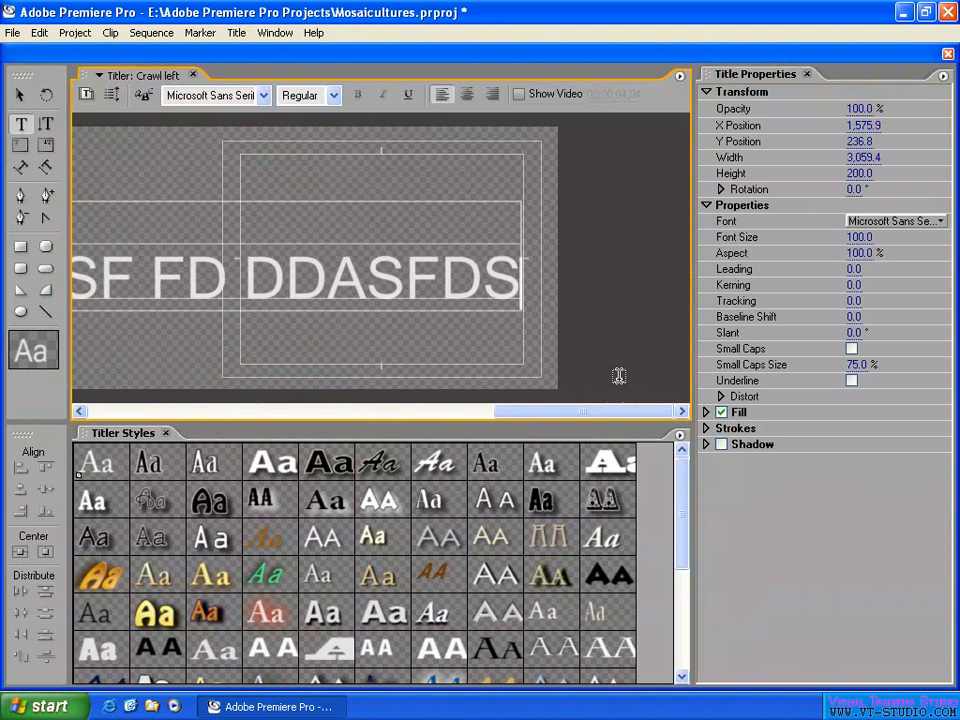
# Place Crawl left on Video 6 near the start and scrub to 00;00;03;28 to watch it crawl.
pyautogui.click(949, 55)
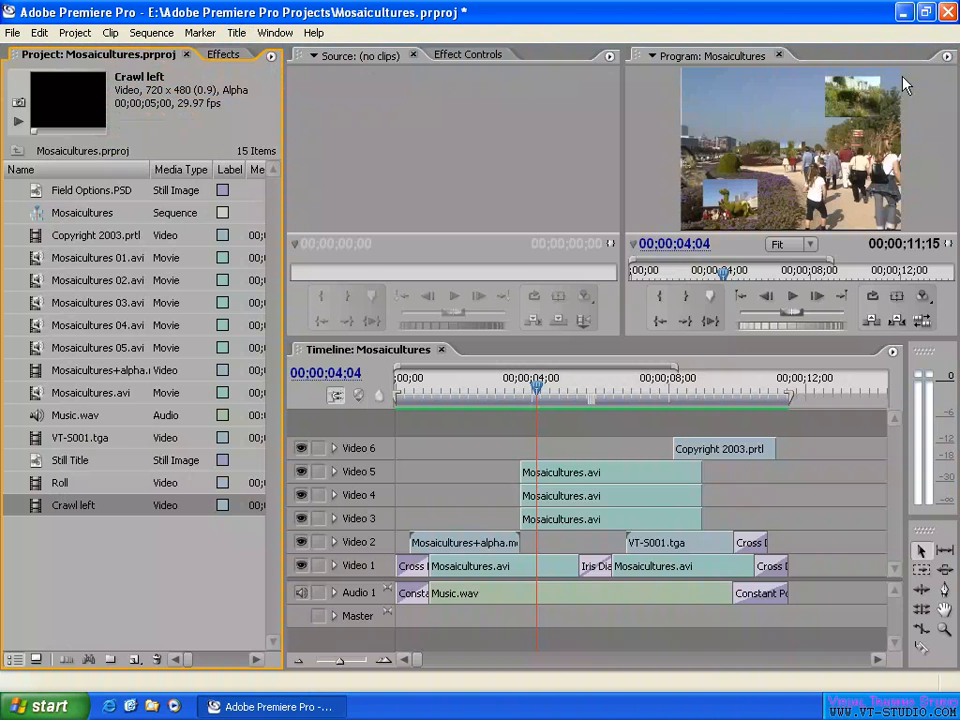
pyautogui.moveTo(45, 515); pyautogui.dragTo(440, 440)
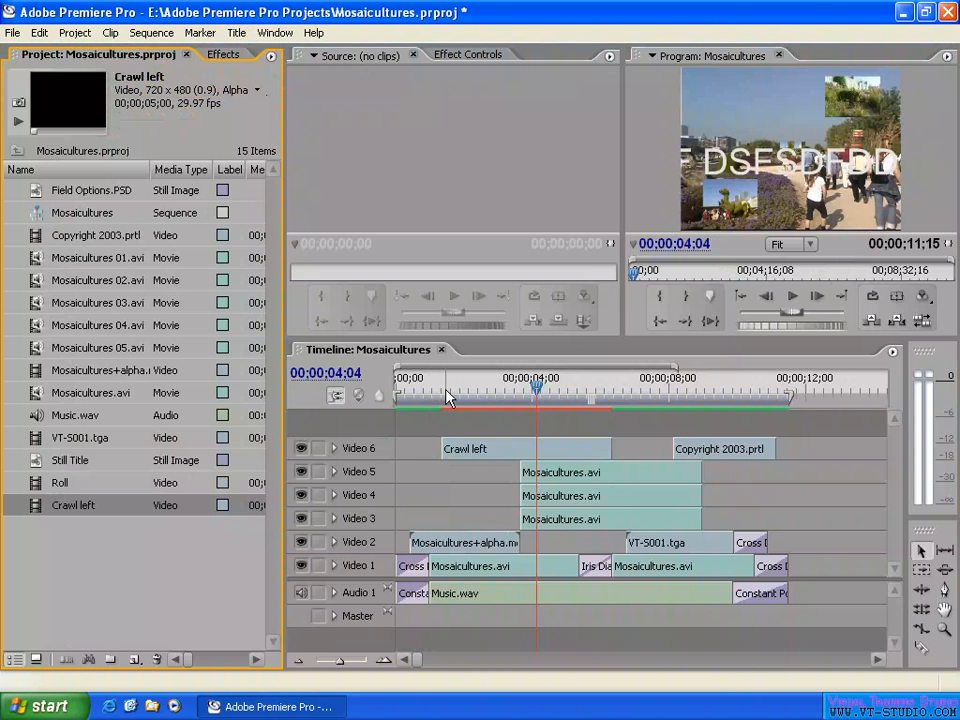
pyautogui.moveTo(444, 388)
pyautogui.mouseDown()
pyautogui.moveTo(450, 393)
pyautogui.moveTo(435, 388)
pyautogui.moveTo(452, 390)
pyautogui.mouseUp()
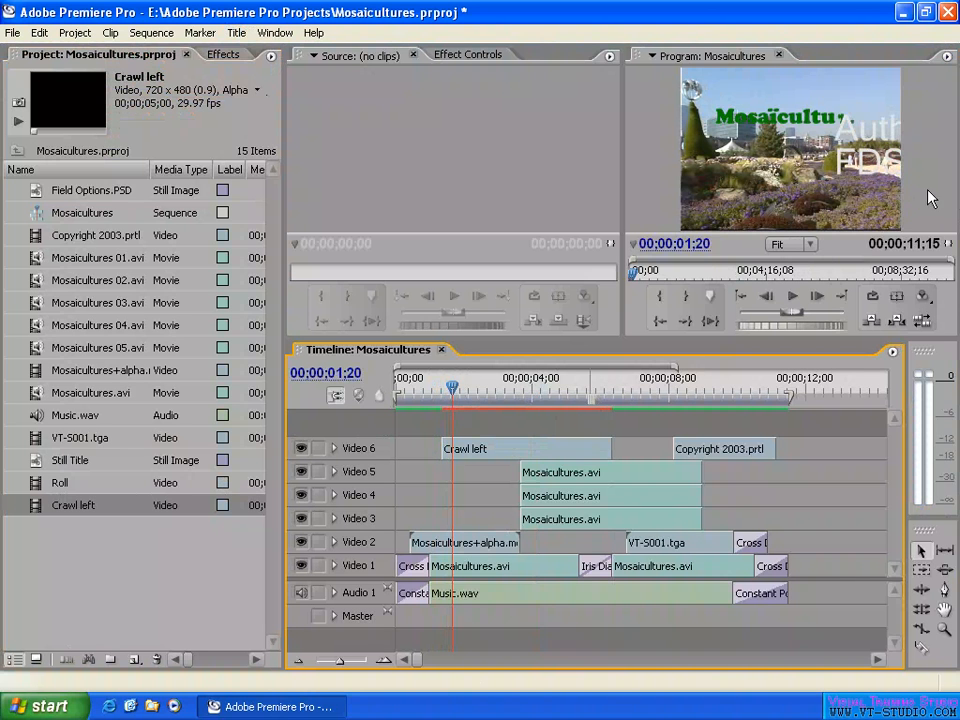
pyautogui.moveTo(452, 388); pyautogui.dragTo(617, 393)
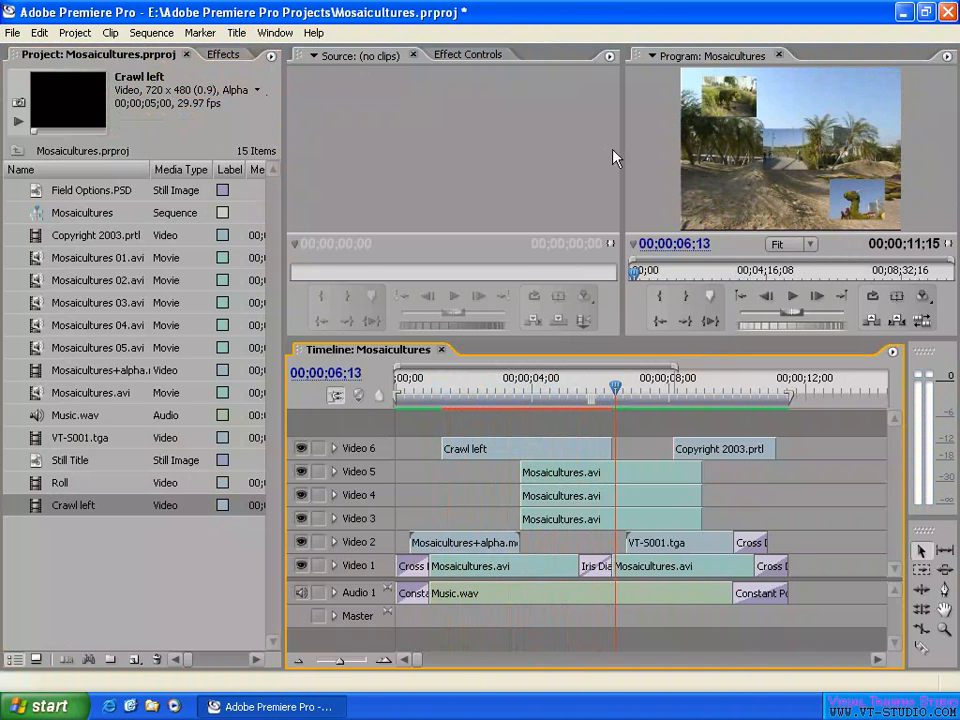
pyautogui.click(529, 388)
pyautogui.click(502, 448)
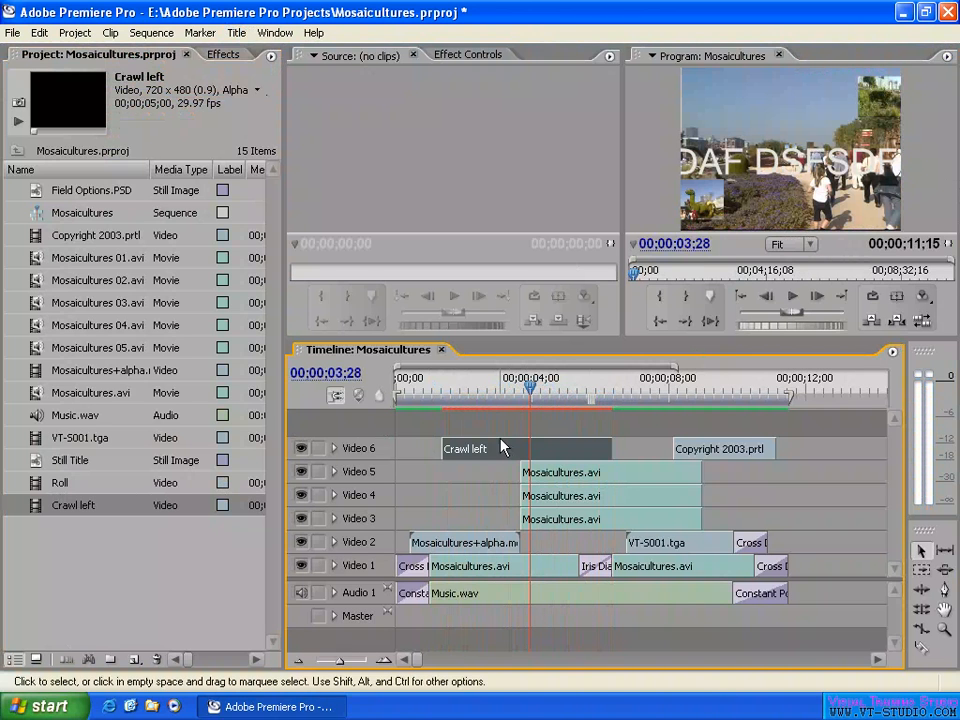
pyautogui.click(140, 572)
# Create another Default Crawl title named 'Crawl right'.
pyautogui.click(236, 32)
pyautogui.moveTo(300, 52)
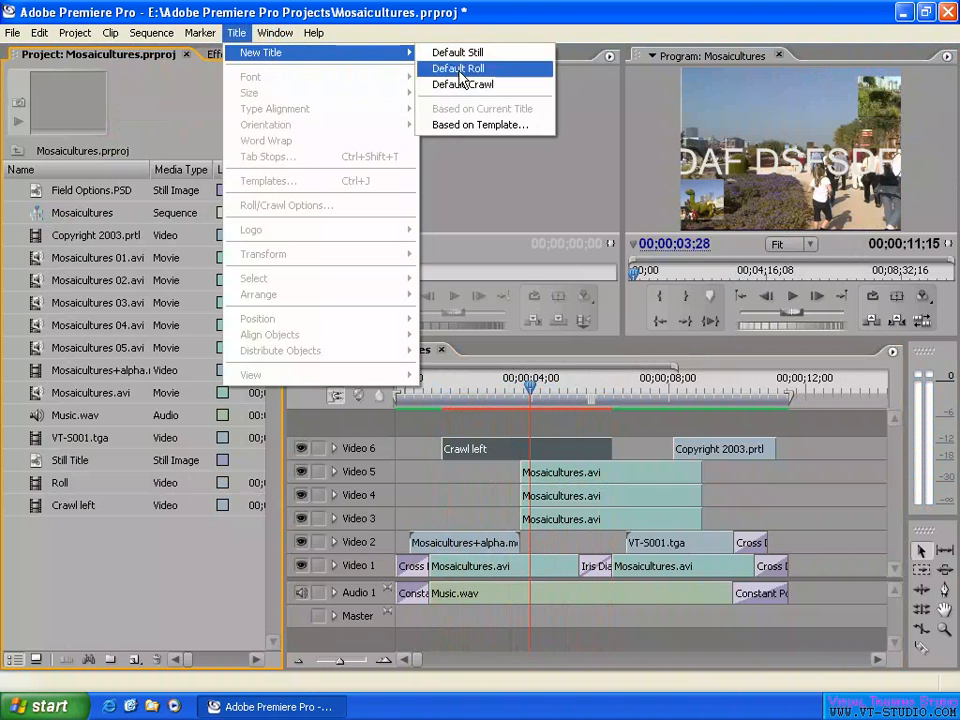
pyautogui.click(463, 84)
pyautogui.press('BackSpace')
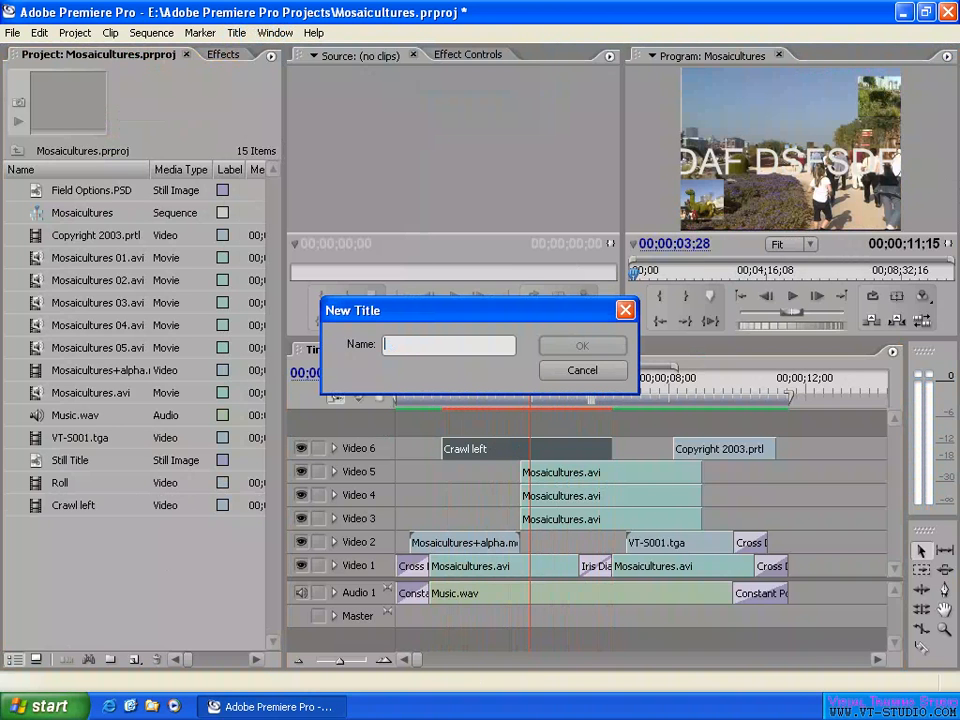
pyautogui.write('C')
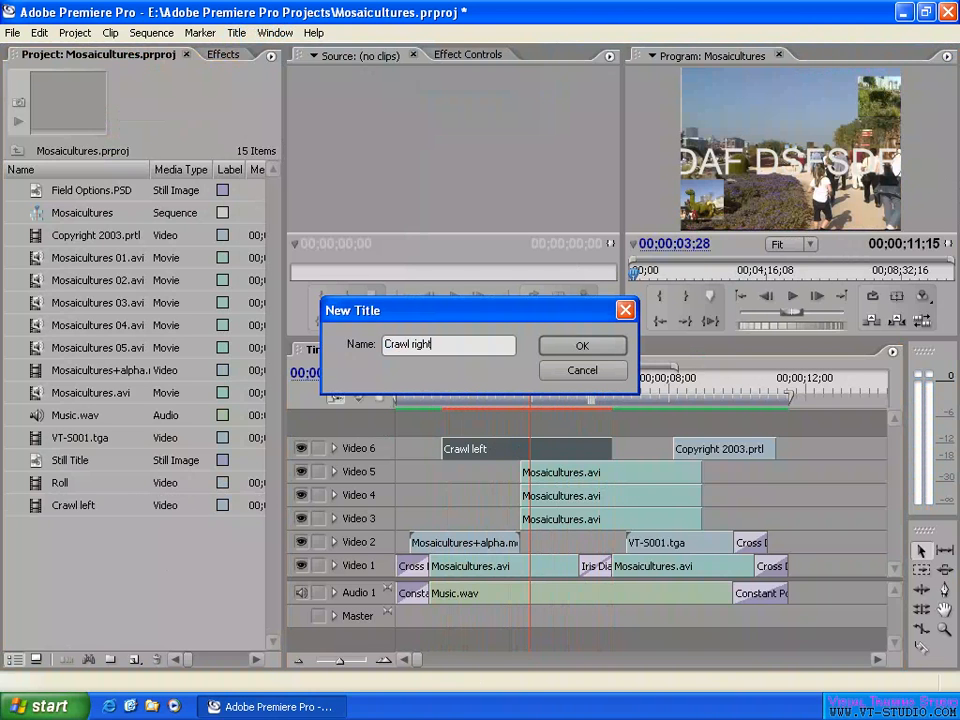
pyautogui.write('rawl right')
pyautogui.click(574, 346)
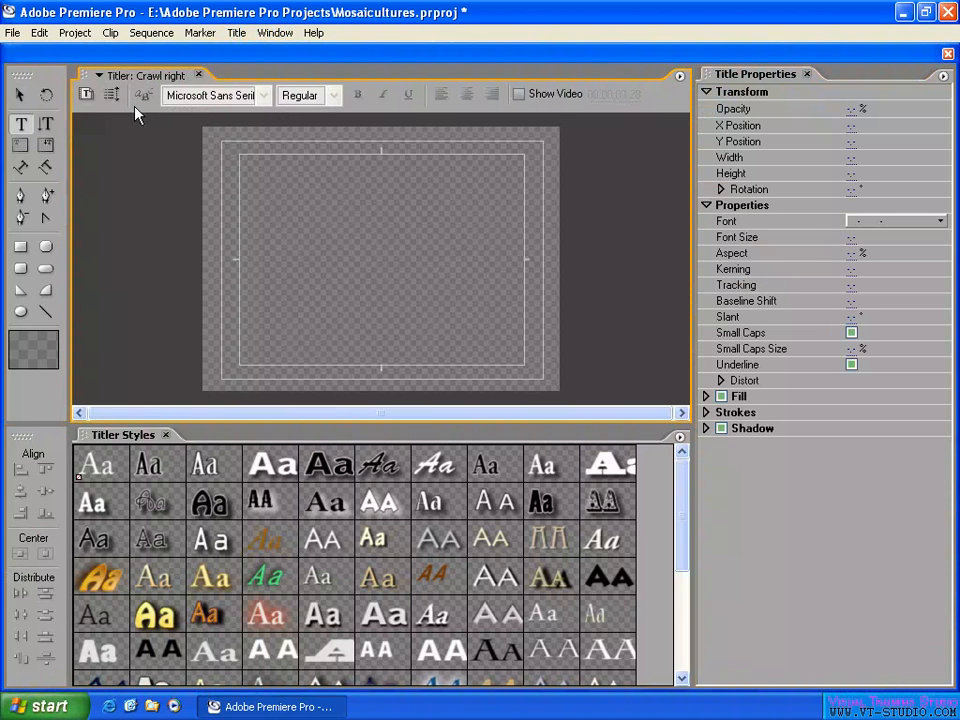
# Set Crawl Right, Start and End Off Screen, Ease-In 10 and Ease-Out 5.
pyautogui.click(112, 94)
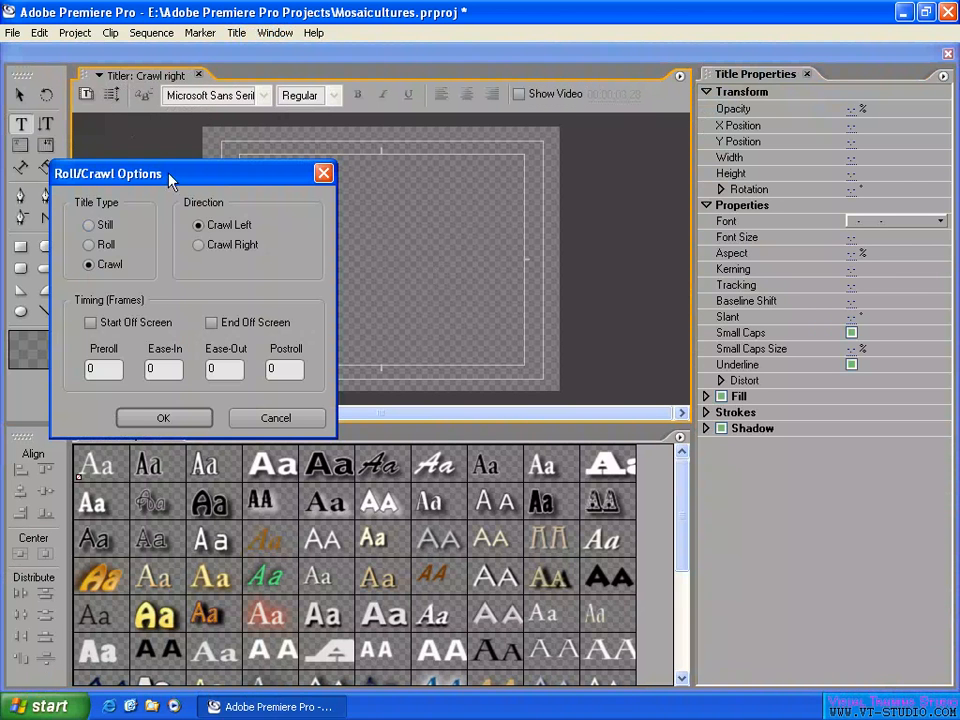
pyautogui.click(212, 250)
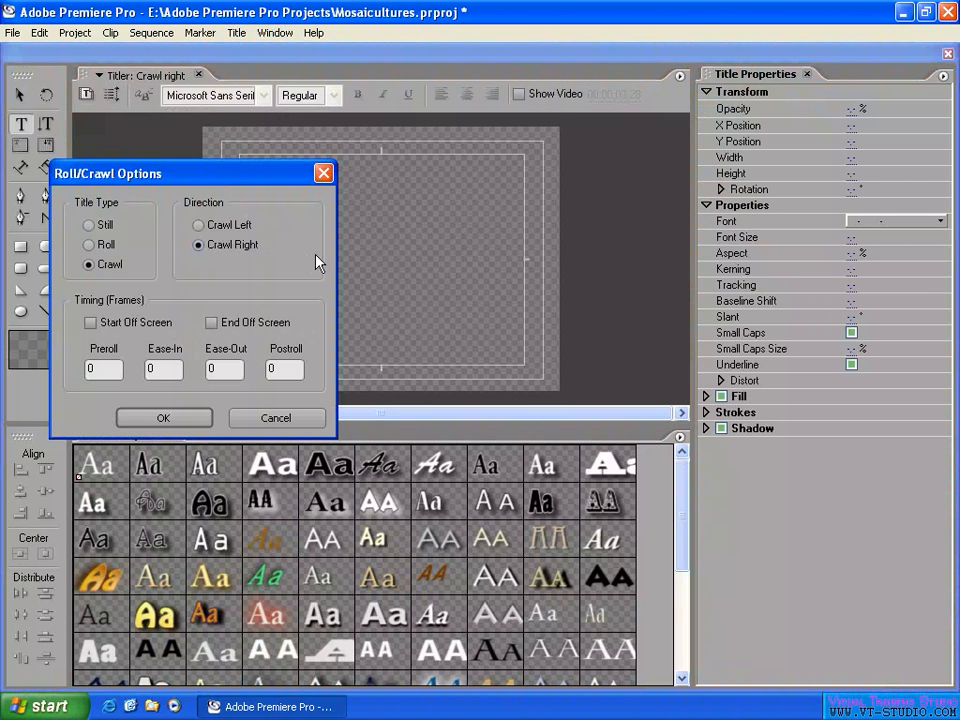
pyautogui.click(92, 323)
pyautogui.click(230, 324)
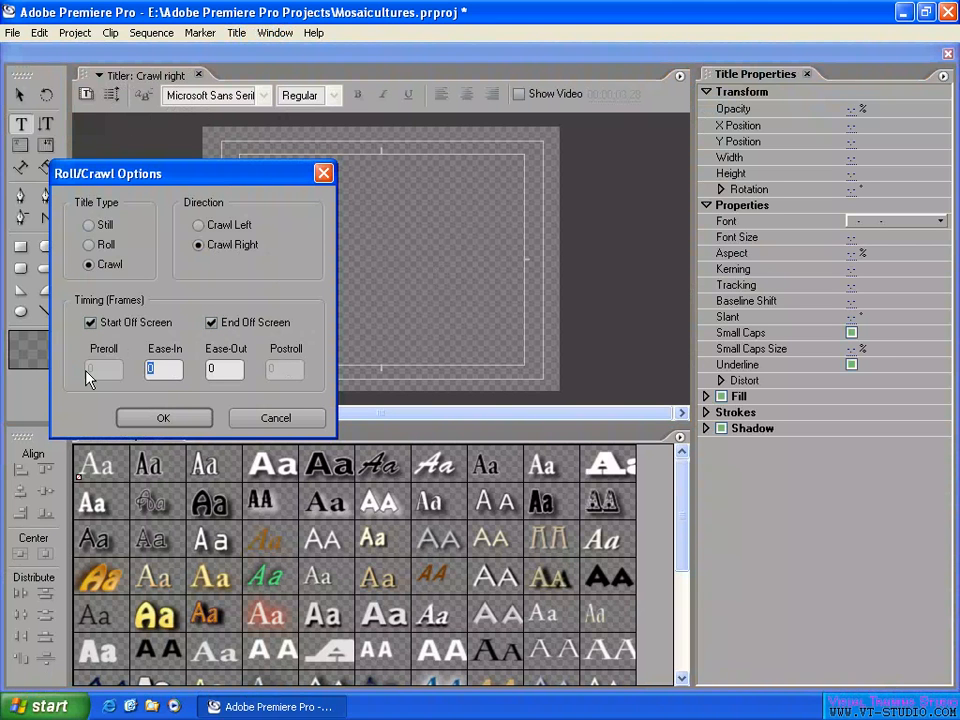
pyautogui.write('10')
pyautogui.write('5')
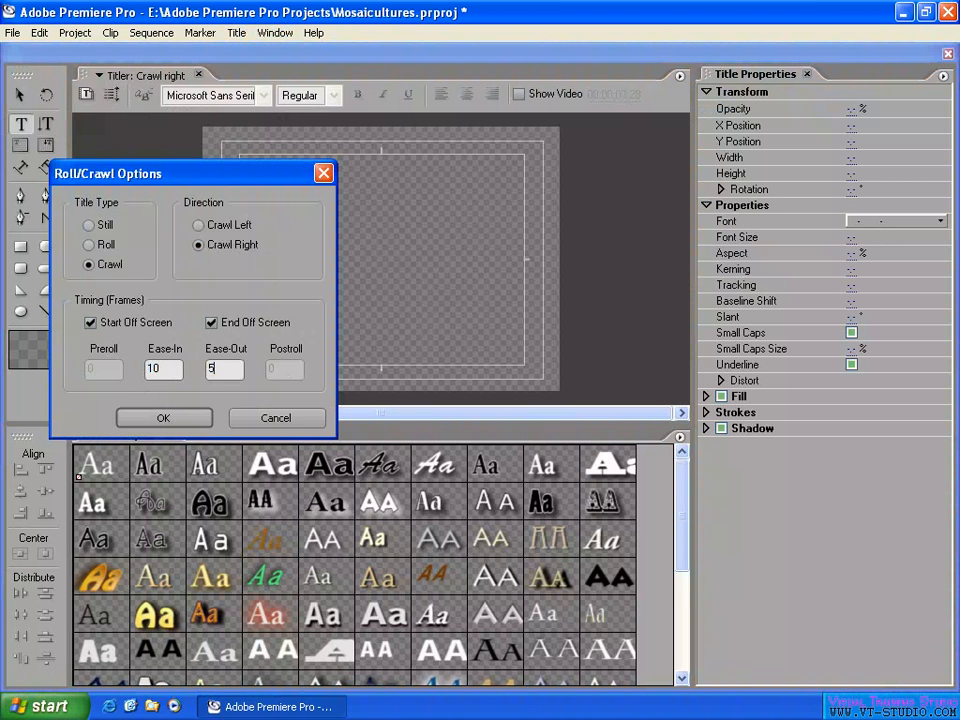
pyautogui.click(167, 419)
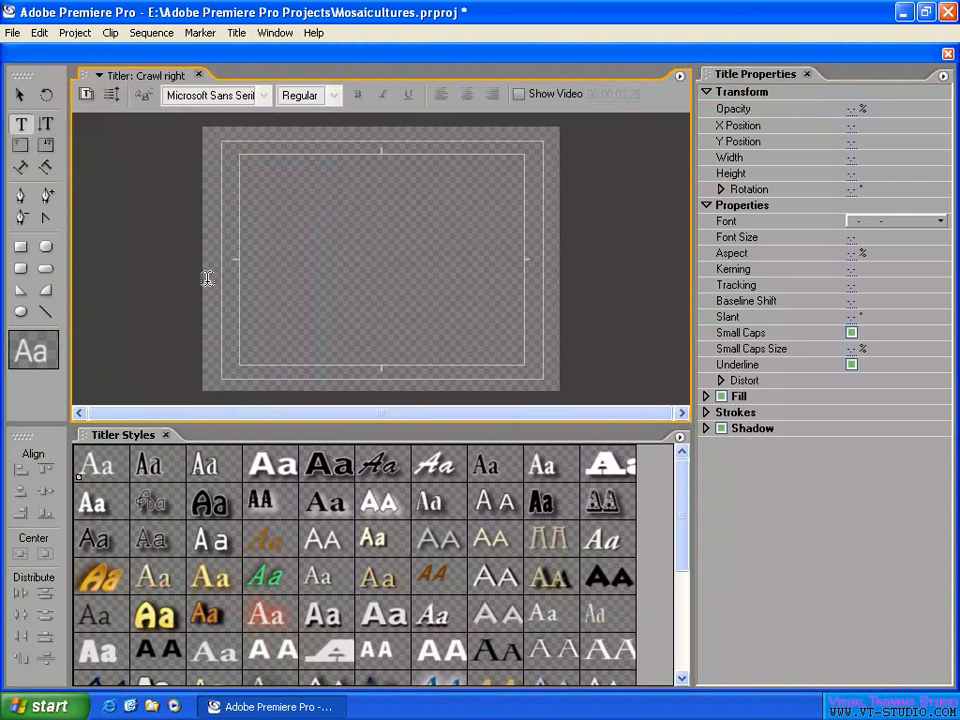
# Type three lines: 'daf', 'fdsaf dsa' and 'fdsaf dsaf fdsa f ds fds fdfdsf dsff dsa'.
pyautogui.click(222, 180)
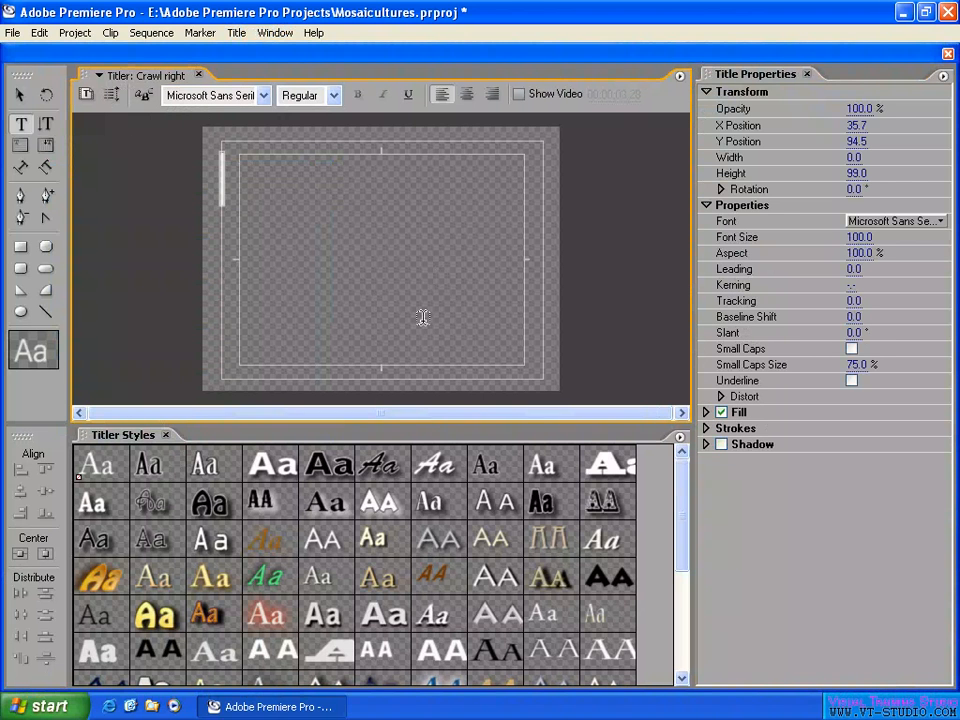
pyautogui.write('daf')
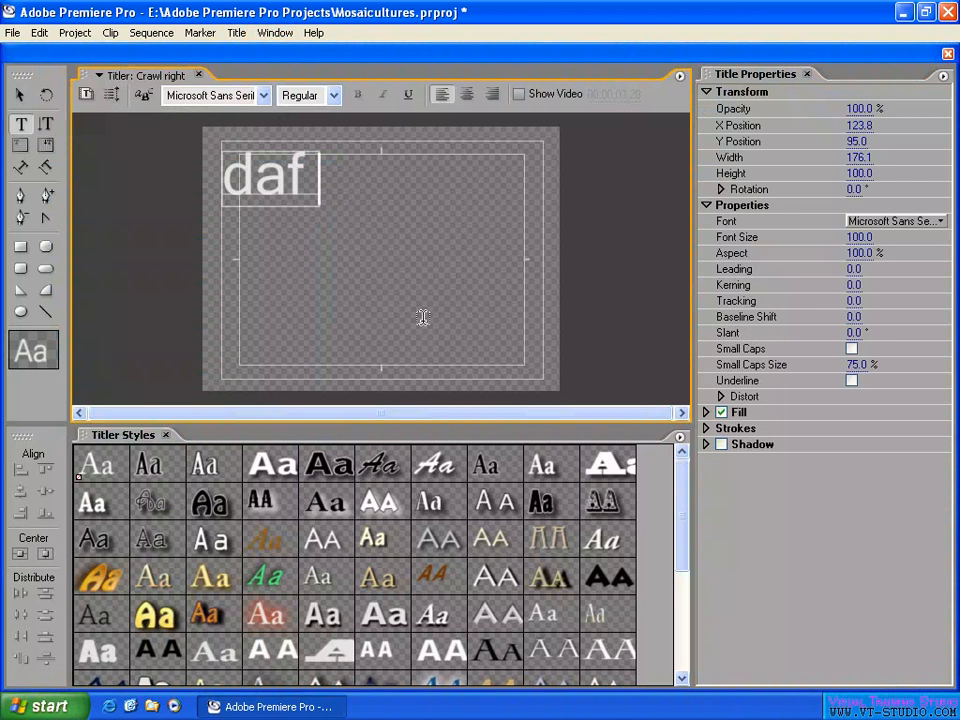
pyautogui.press('Return')
pyautogui.write('fdsaf dsa')
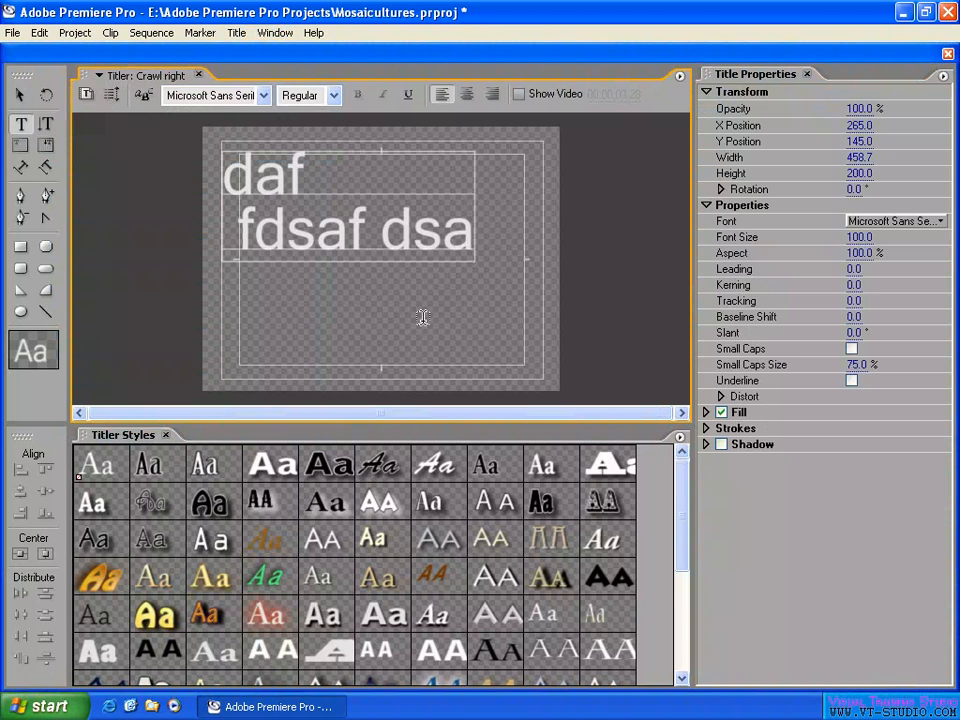
pyautogui.press('Return')
pyautogui.write('fdsaf dsaf fdsa f ds fds fd')
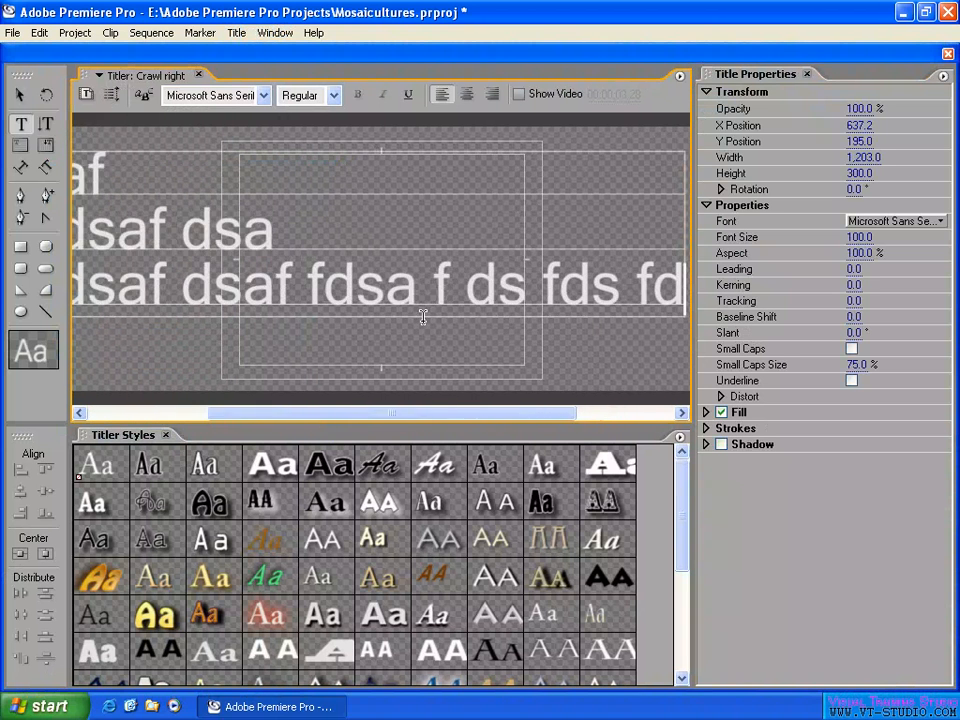
pyautogui.write('fdsf dsff dsa')
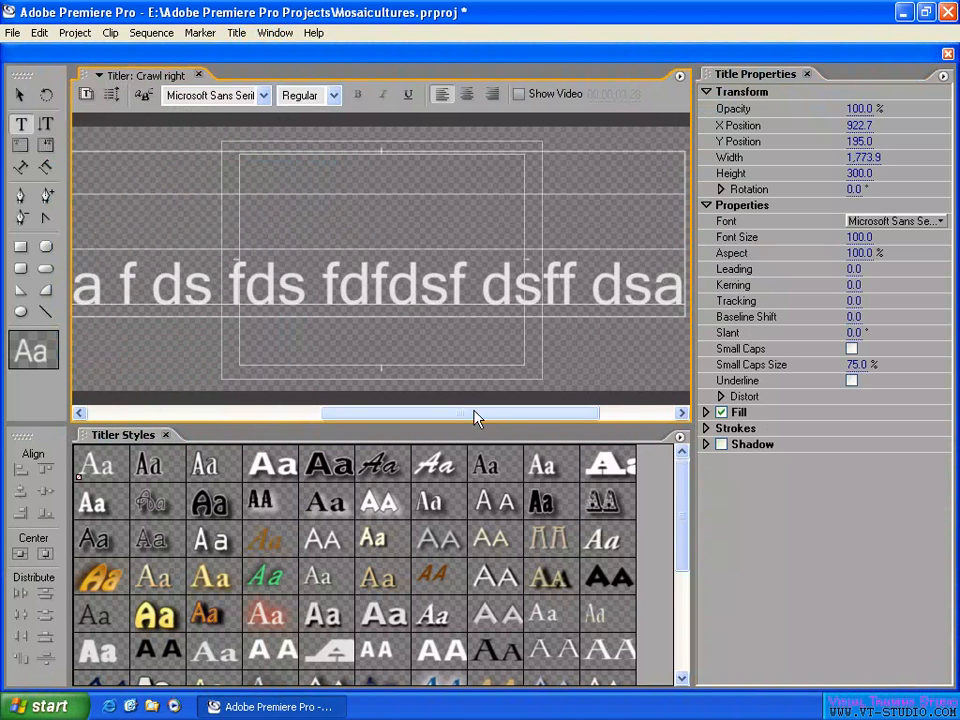
pyautogui.moveTo(474, 418); pyautogui.dragTo(386, 418)
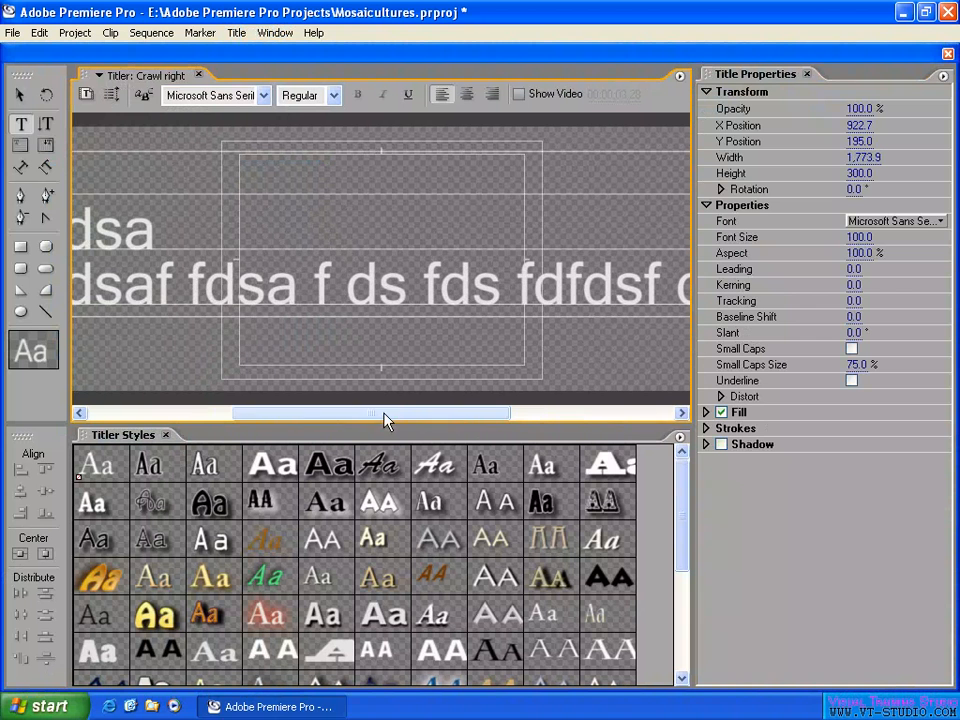
# Swap the Crawl left clip on Video 6 for Crawl right and scrub to preview its crawl.
pyautogui.click(948, 55)
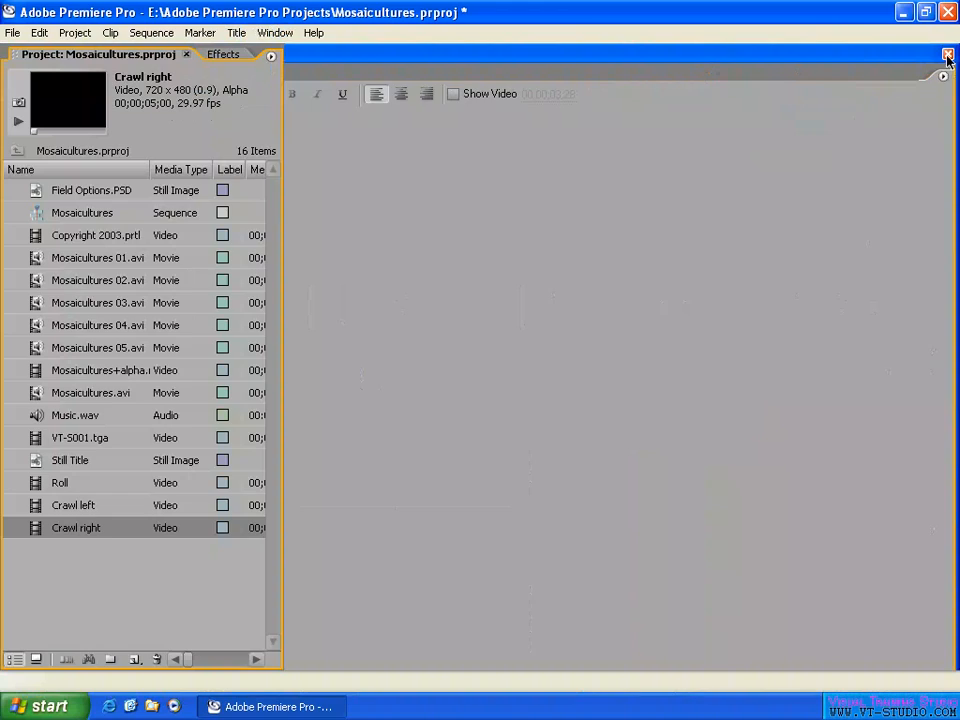
pyautogui.click(497, 450)
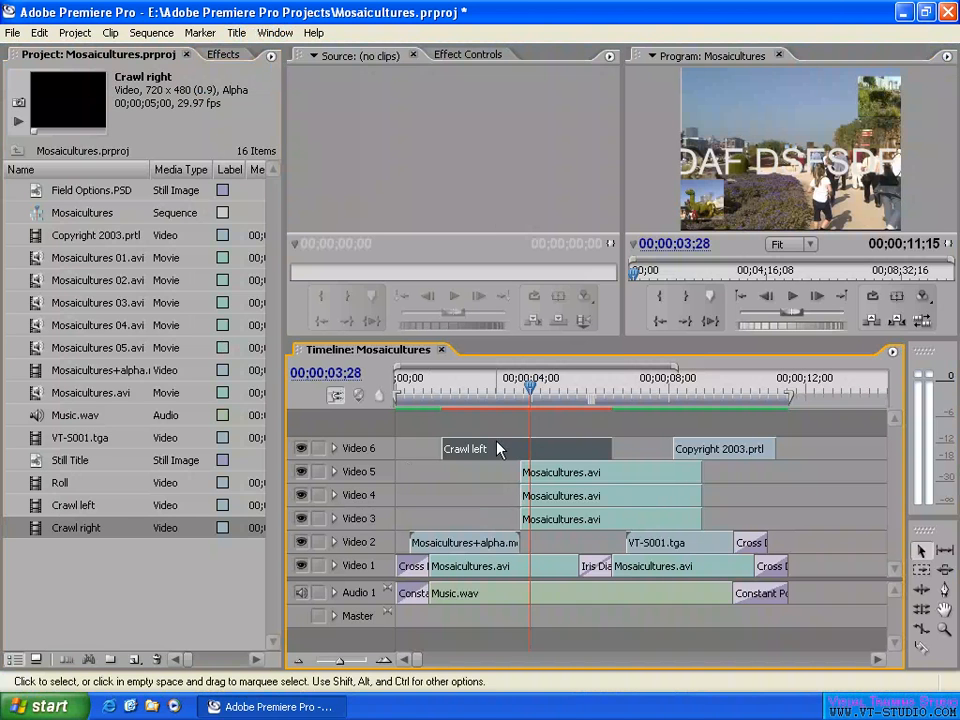
pyautogui.press('Delete')
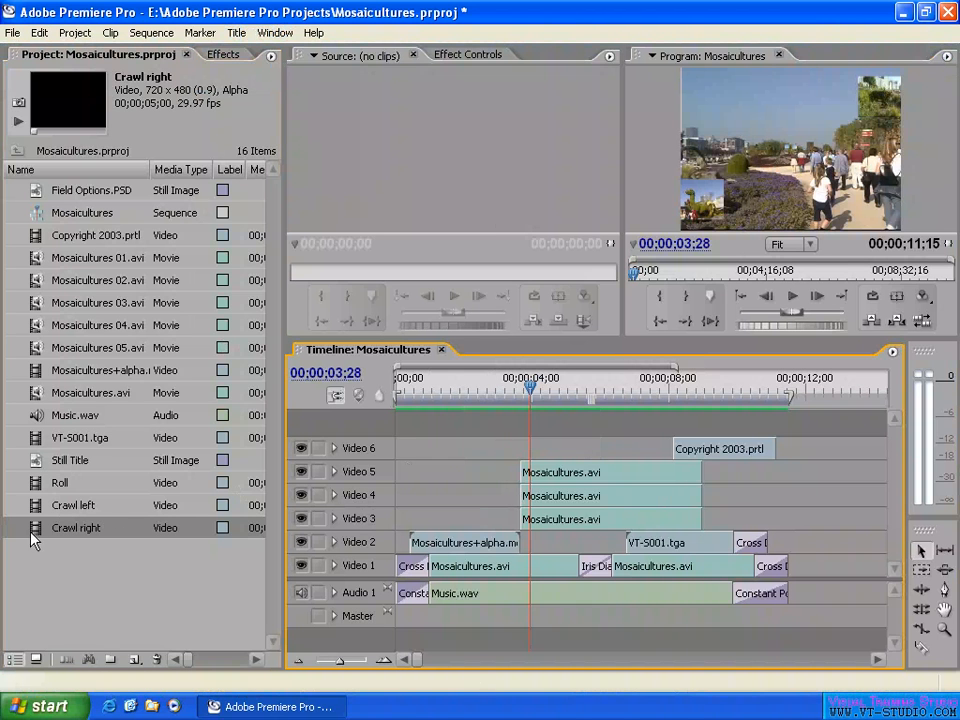
pyautogui.moveTo(35, 530); pyautogui.dragTo(435, 444)
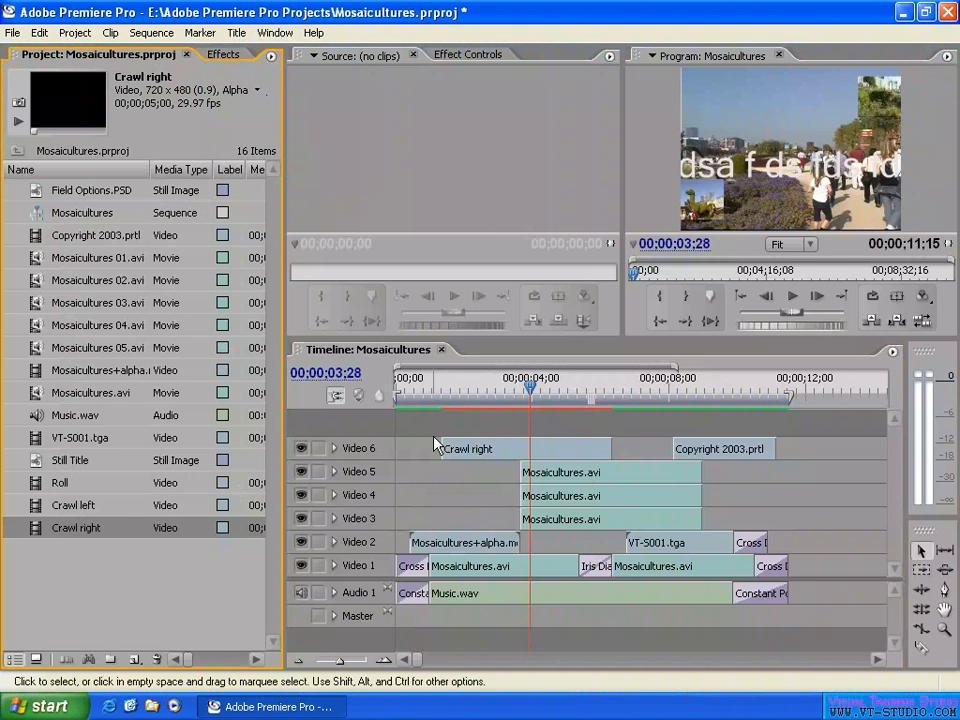
pyautogui.moveTo(529, 390); pyautogui.dragTo(475, 398)
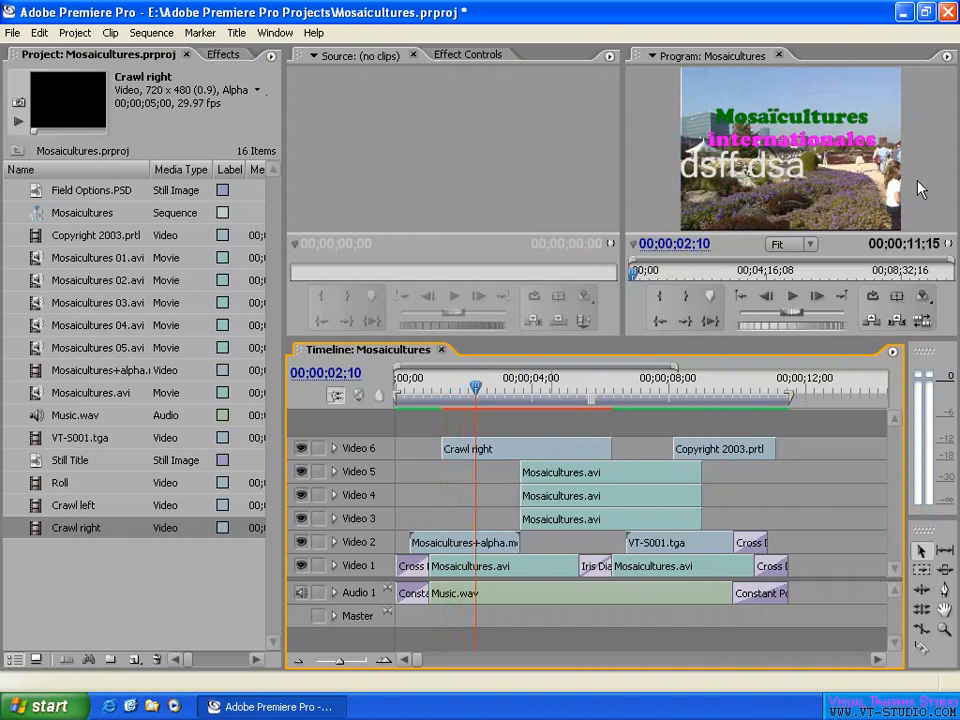
pyautogui.moveTo(475, 388); pyautogui.dragTo(525, 388)
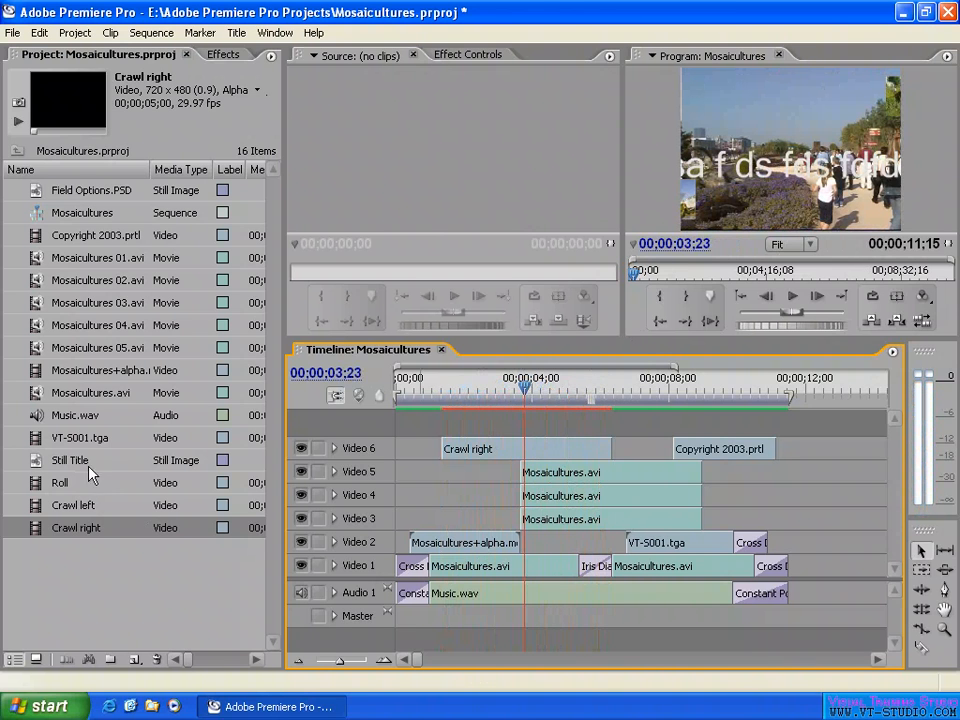
# Select the Roll, Crawl left and Crawl right items in the Project panel, then deselect them.
pyautogui.click(96, 597)
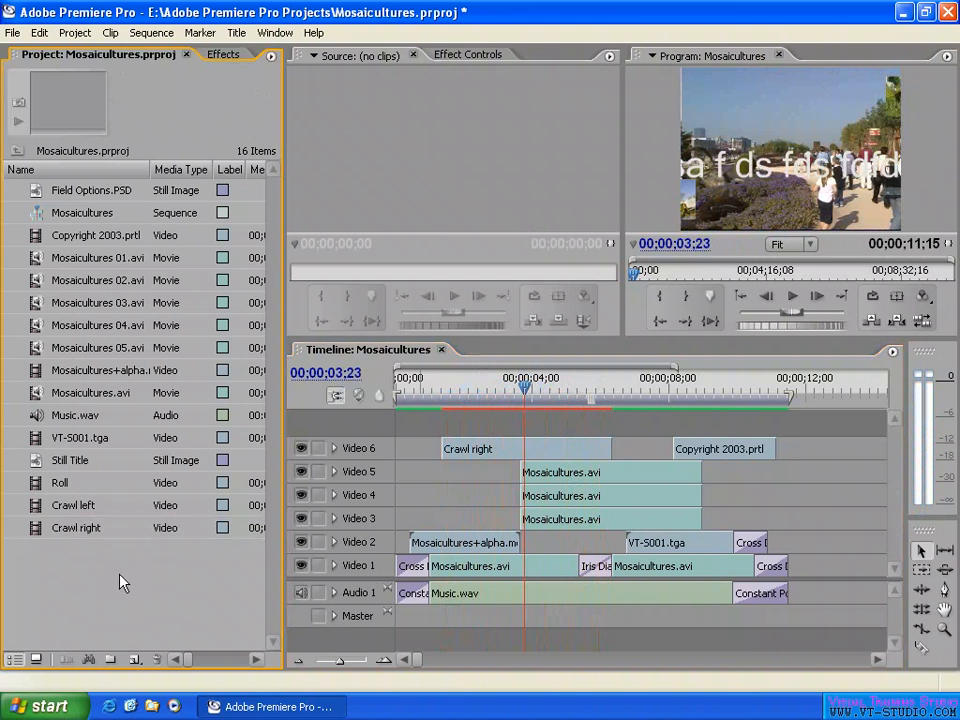
pyautogui.click(86, 527)
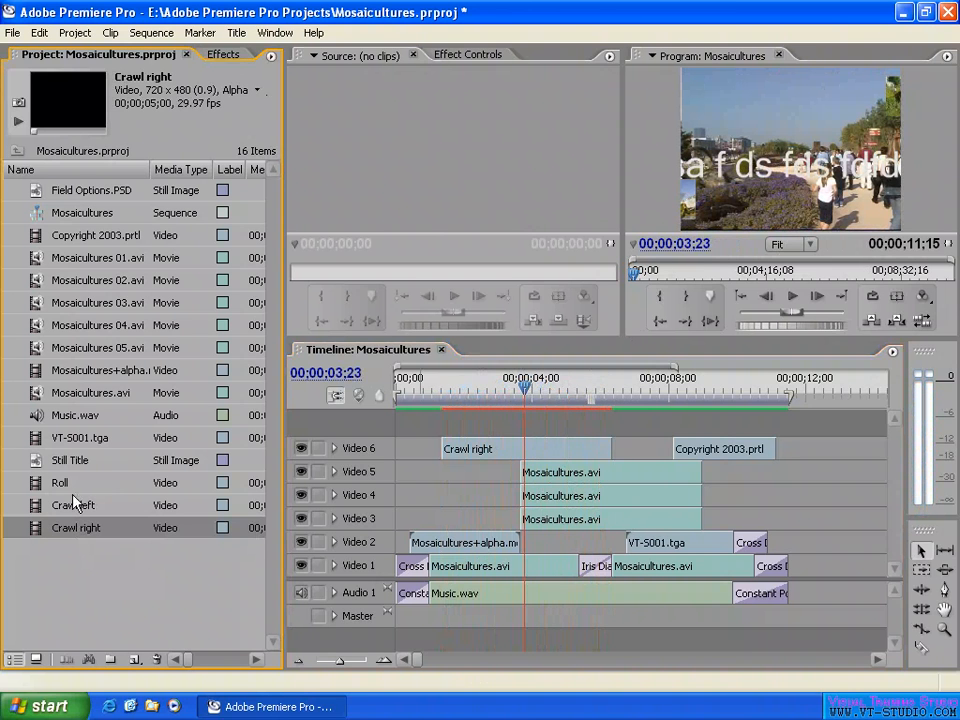
pyautogui.click(60, 483)
pyautogui.moveTo(17, 493); pyautogui.dragTo(40, 538)
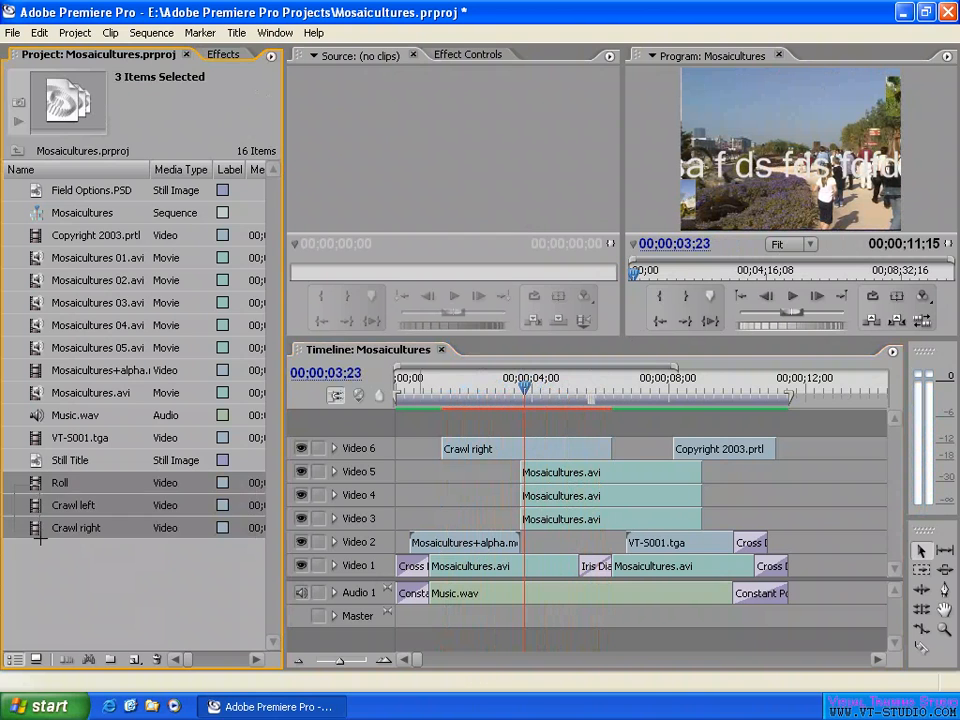
pyautogui.click(52, 458)
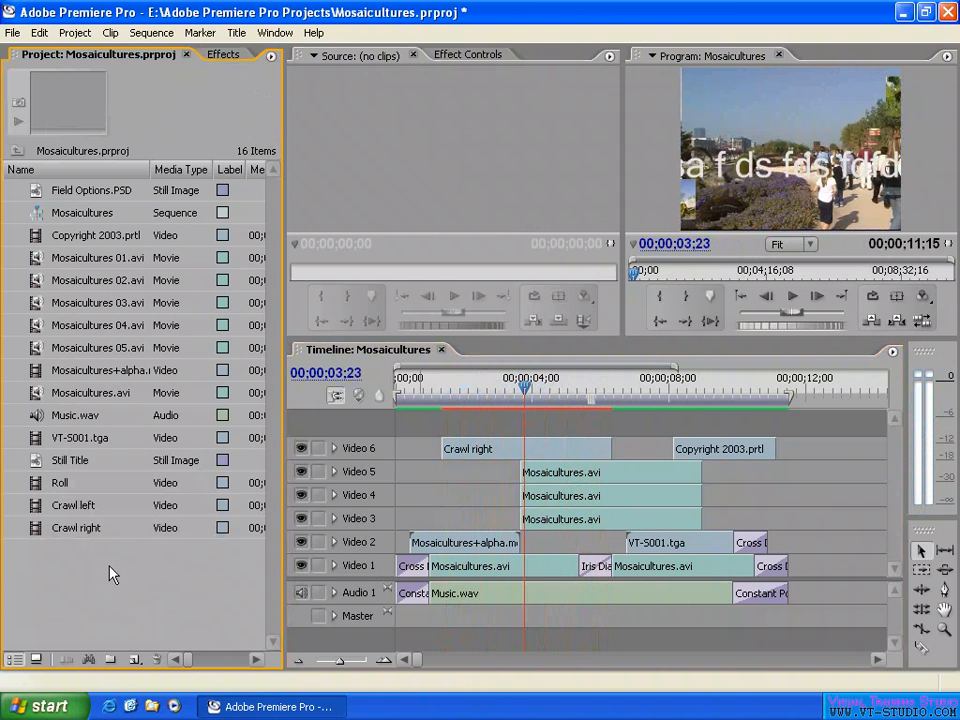
# Delete the Crawl right clip from Video 6 and move the playhead to about 00;00;04;08.
pyautogui.click(549, 447)
pyautogui.press('Delete')
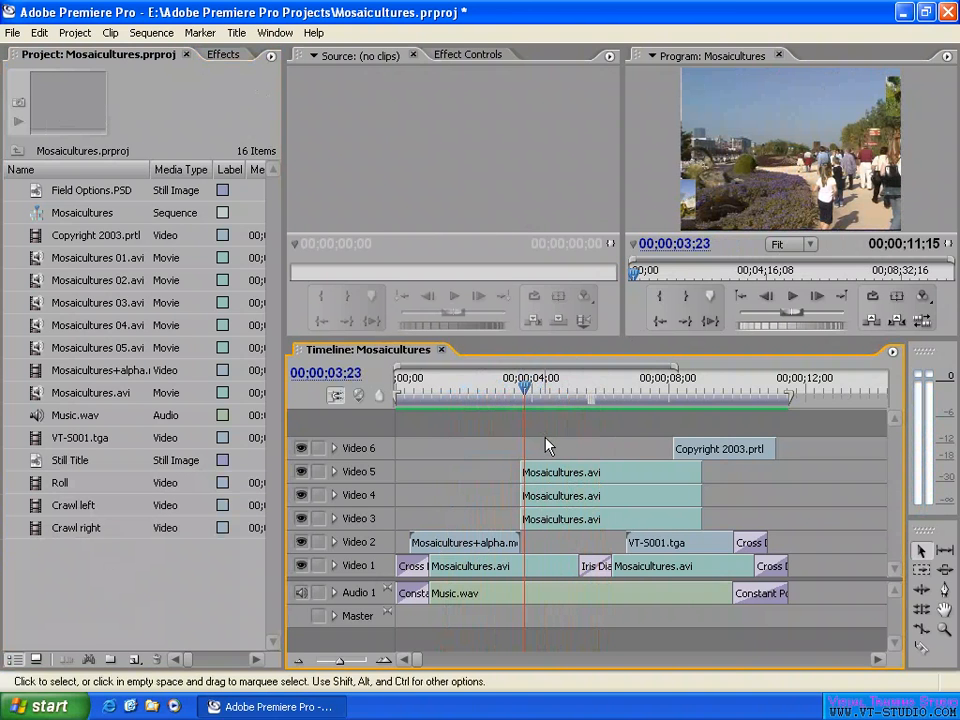
pyautogui.moveTo(528, 387); pyautogui.dragTo(541, 387)
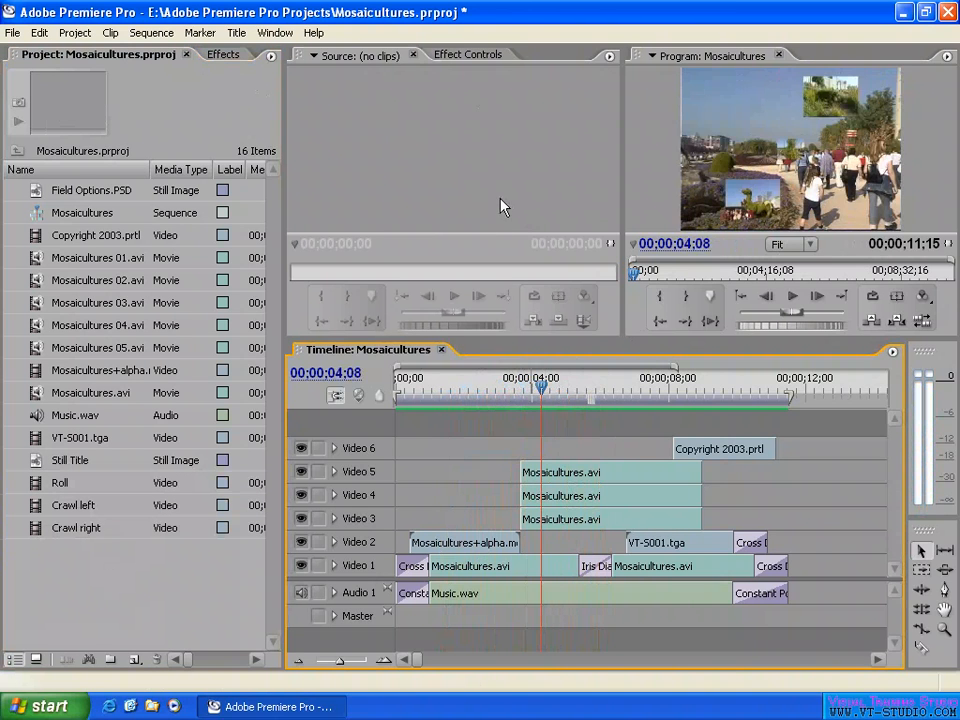
# Create a new title from the Title Designer Presets > Education > Blocks > Blocks_low3 template.
pyautogui.click(236, 32)
pyautogui.moveTo(275, 55)
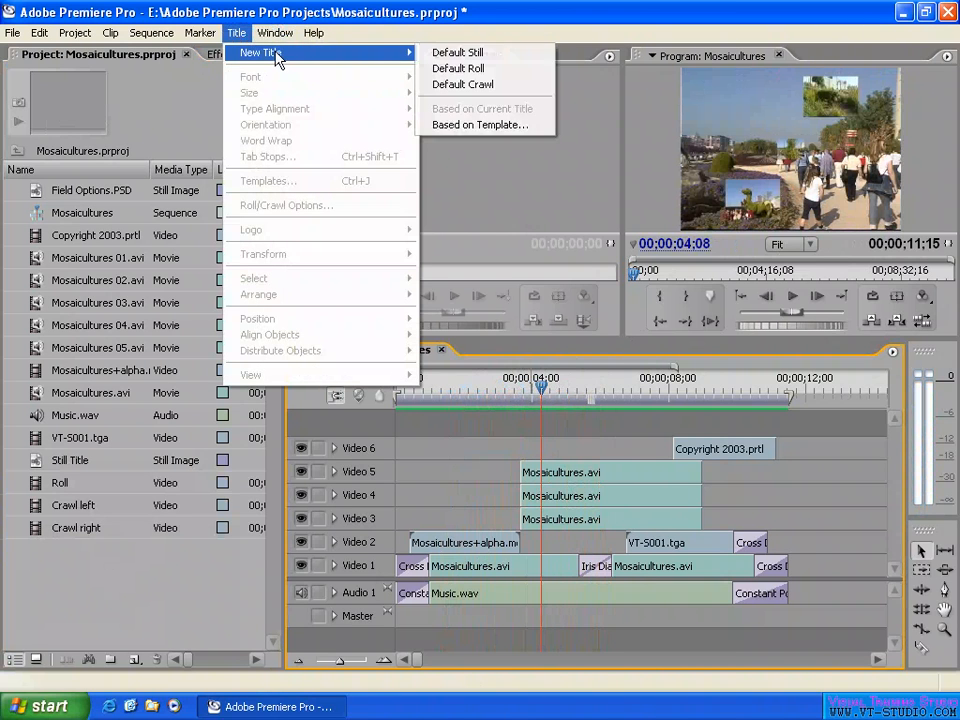
pyautogui.click(487, 128)
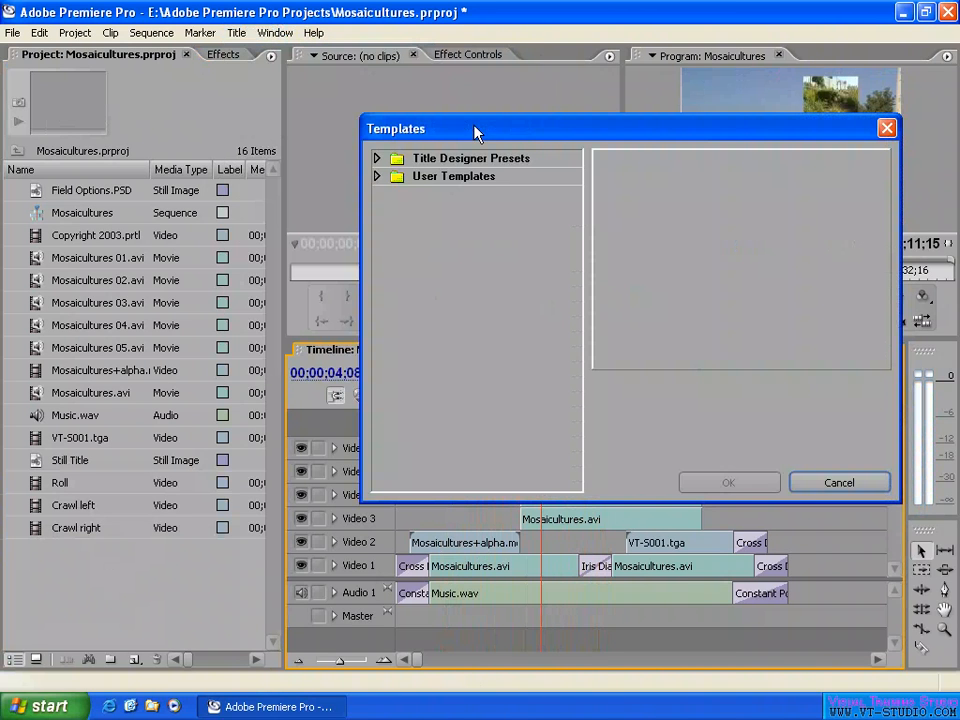
pyautogui.click(378, 158)
pyautogui.click(392, 194)
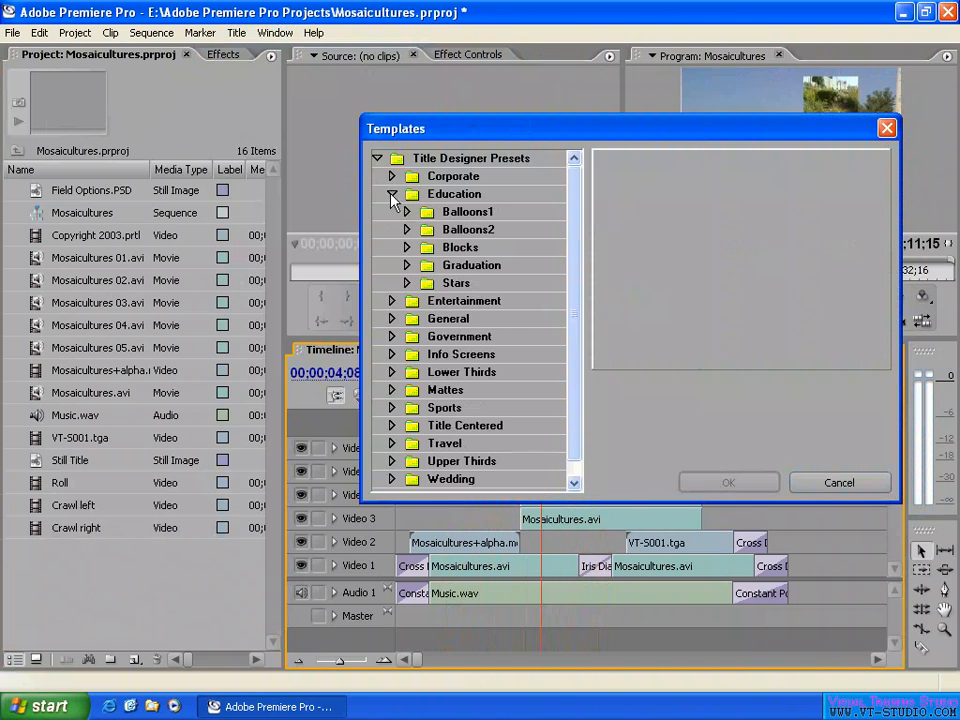
pyautogui.click(407, 247)
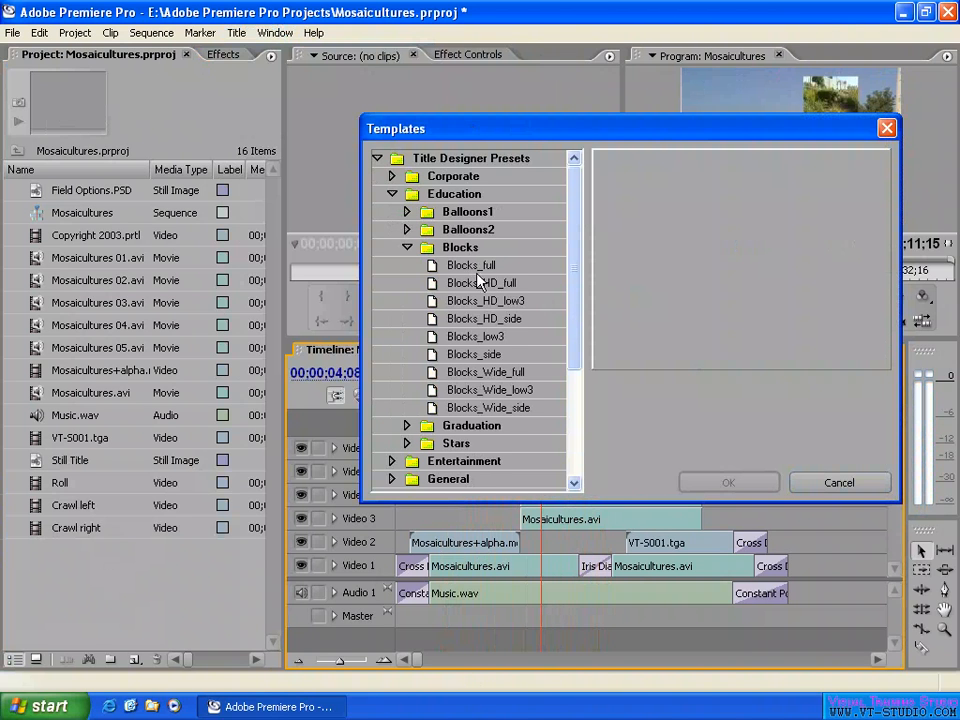
pyautogui.click(485, 283)
pyautogui.click(468, 336)
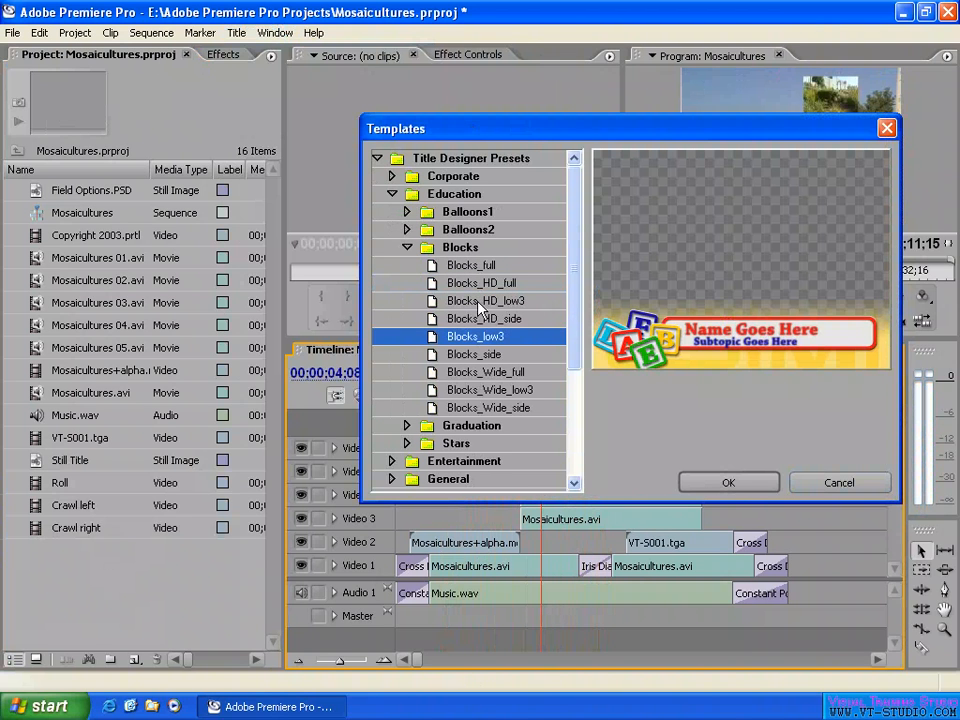
pyautogui.click(729, 485)
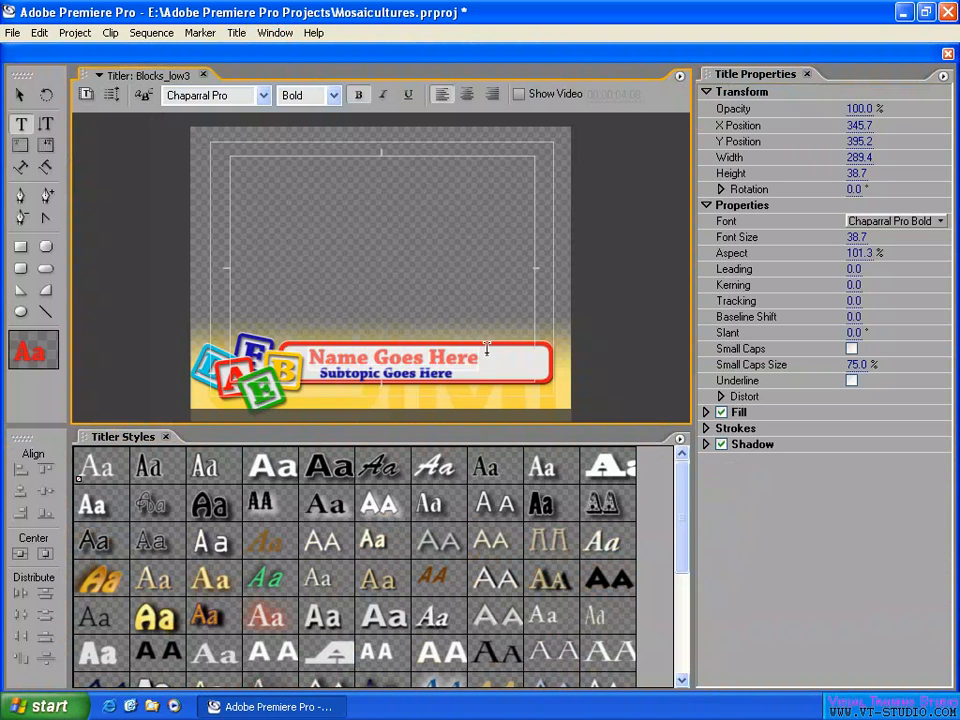
# Replace 'Name Goes Here' with 'Visual Training Studio', then select and deselect the background rectangle.
pyautogui.hotkey('ctrl', 'a')
pyautogui.write('Visu')
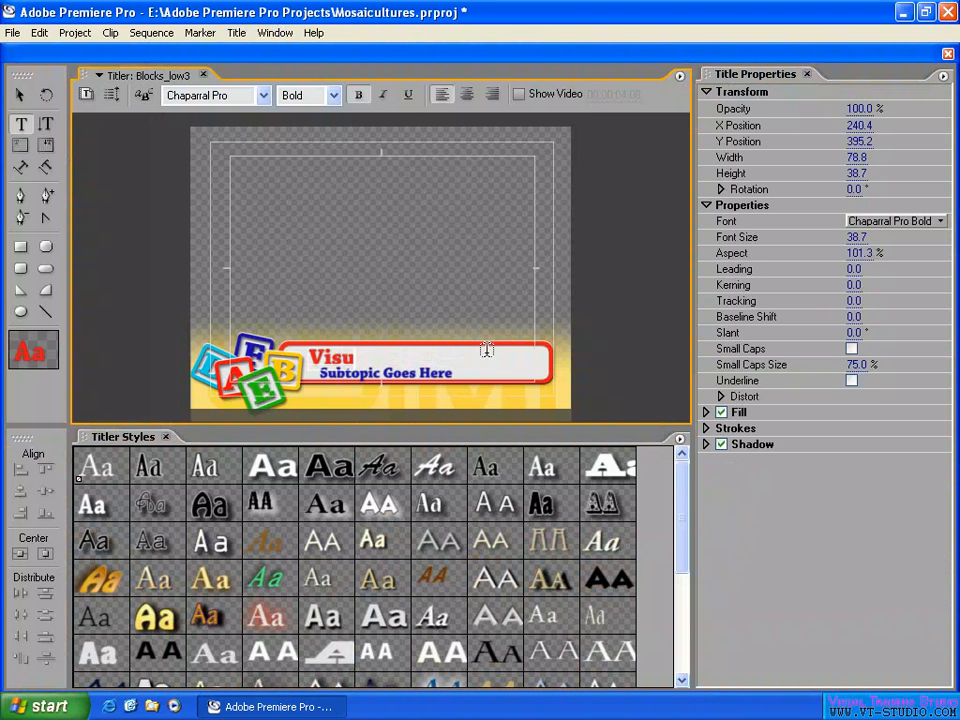
pyautogui.write('al Tr')
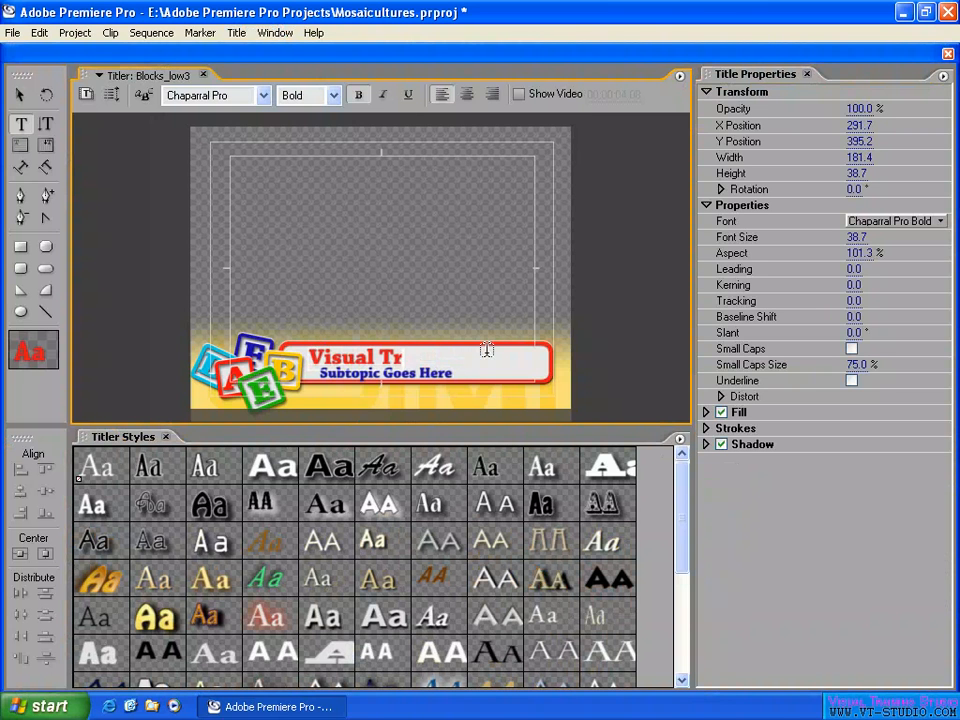
pyautogui.write('aining Studio')
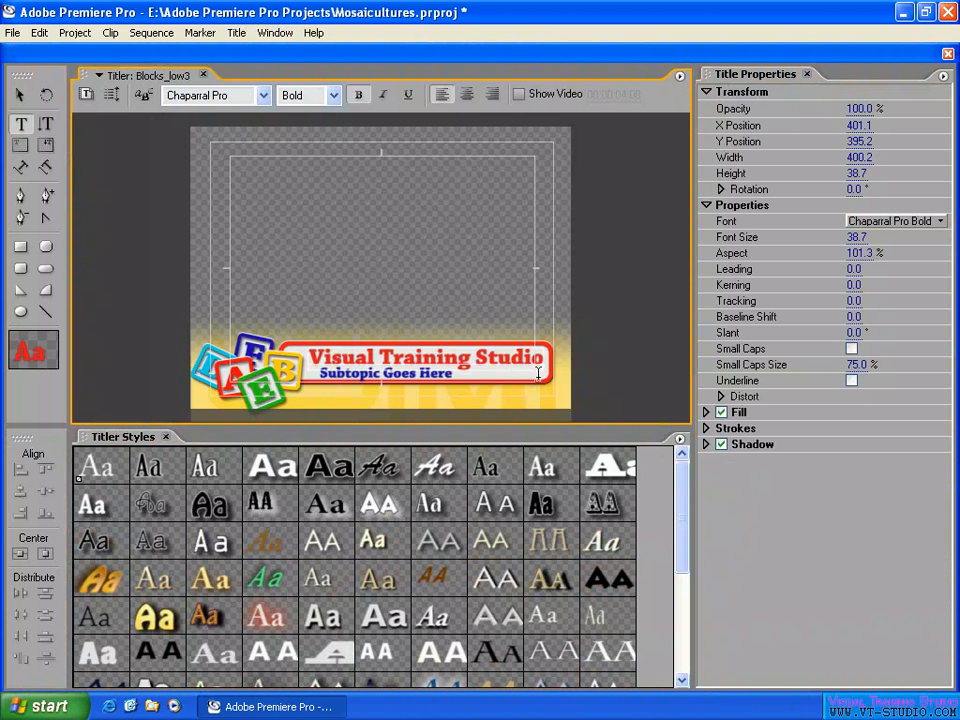
pyautogui.click(32, 97)
pyautogui.click(334, 242)
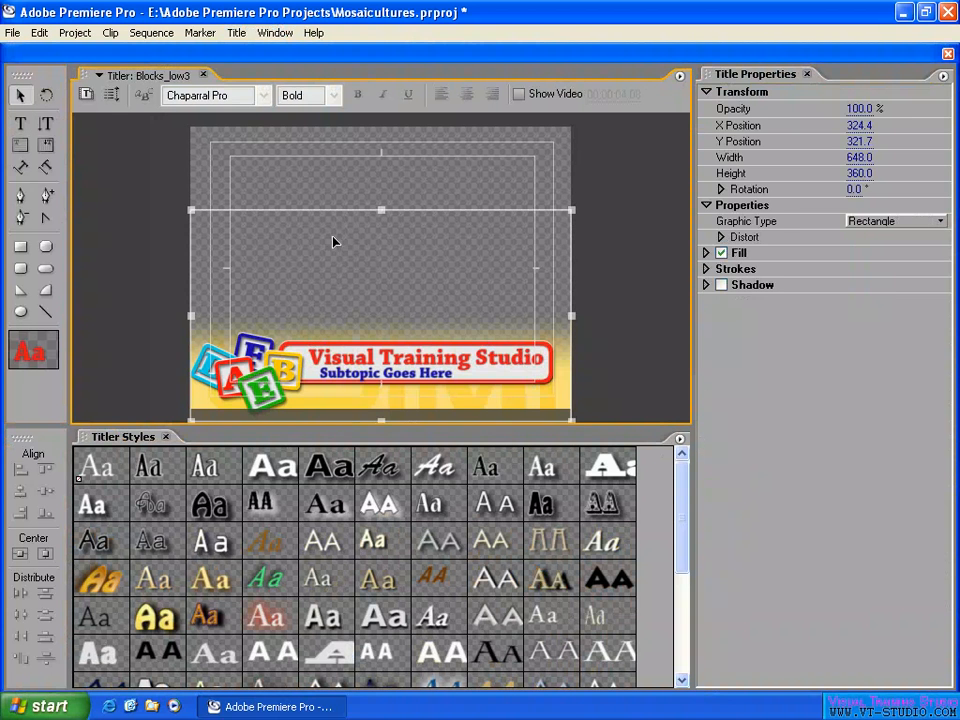
pyautogui.click(596, 350)
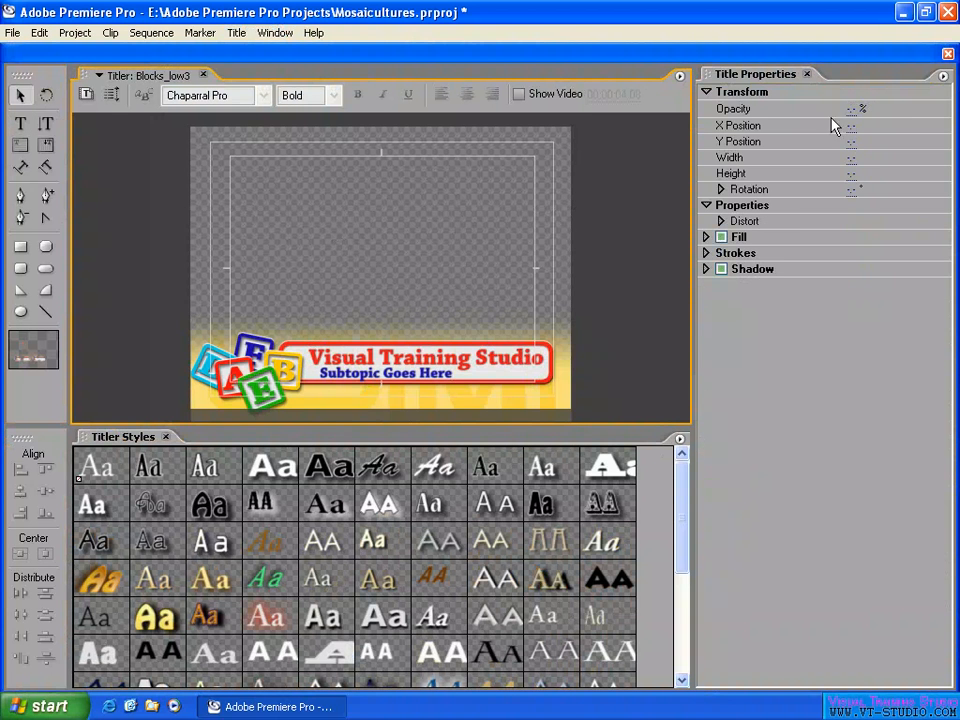
# Close the Titler, place Blocks_low3 on Video 6, and scrub between 03;03 and 04;18 to preview it.
pyautogui.click(948, 53)
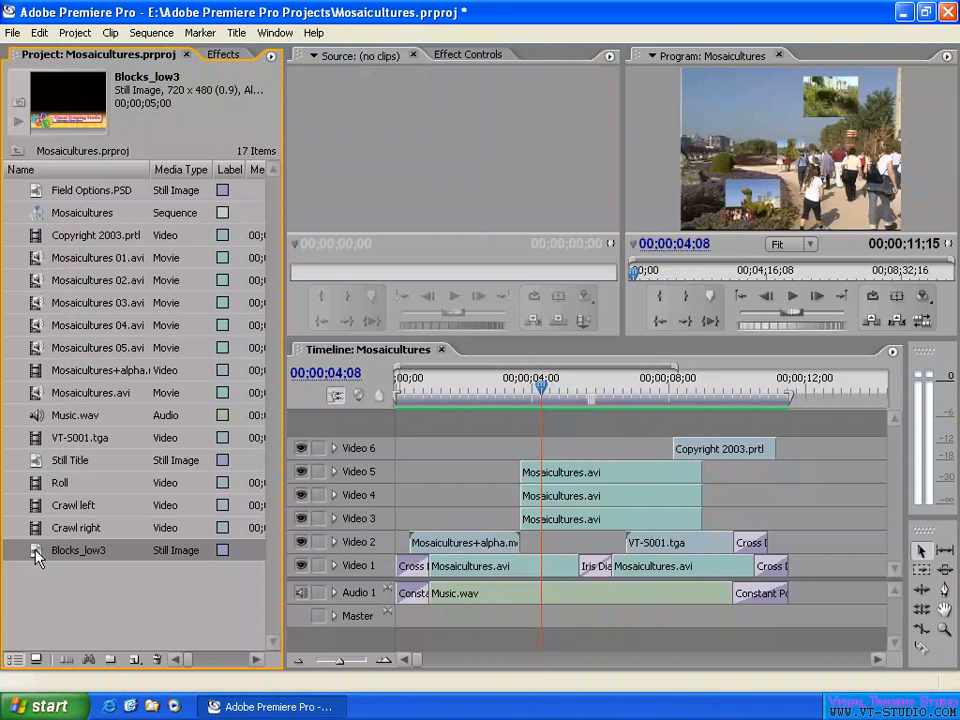
pyautogui.moveTo(34, 556); pyautogui.dragTo(463, 448)
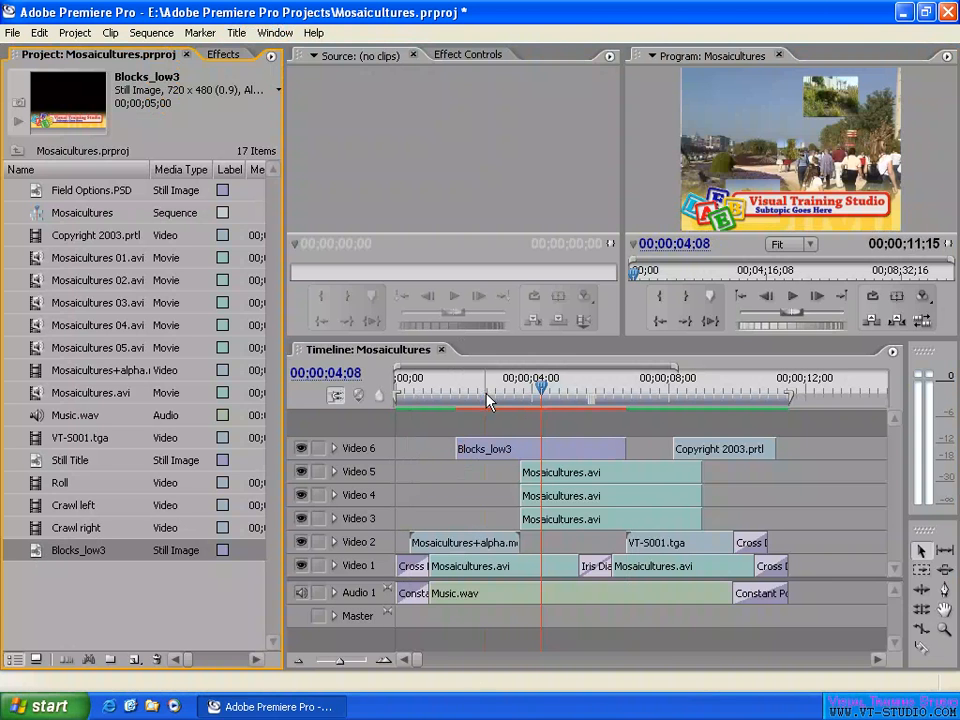
pyautogui.moveTo(486, 392); pyautogui.dragTo(501, 392)
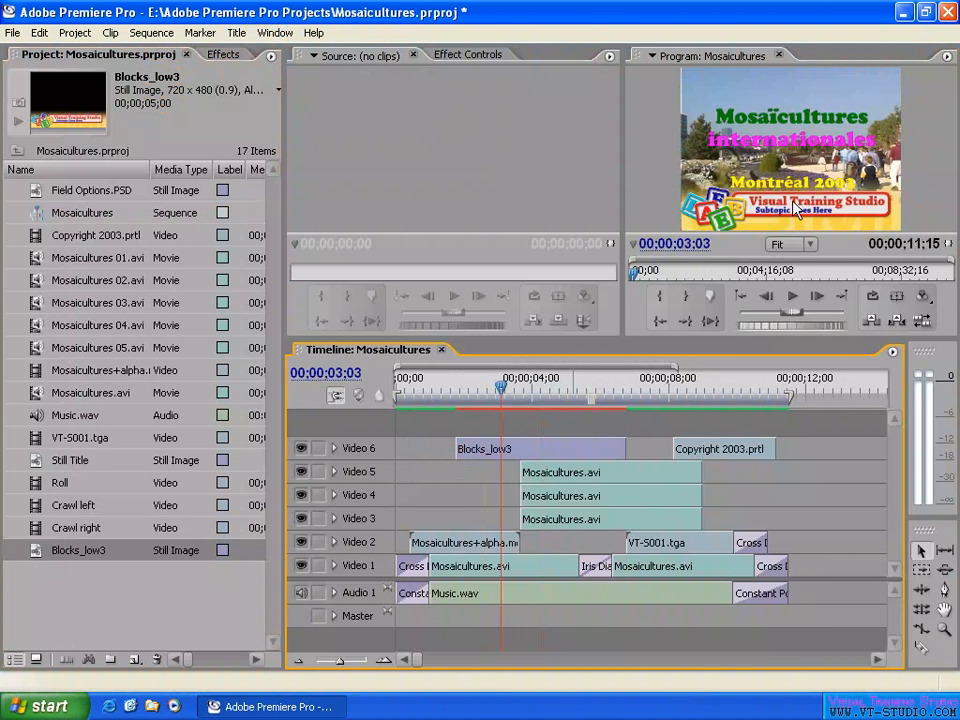
pyautogui.click(552, 390)
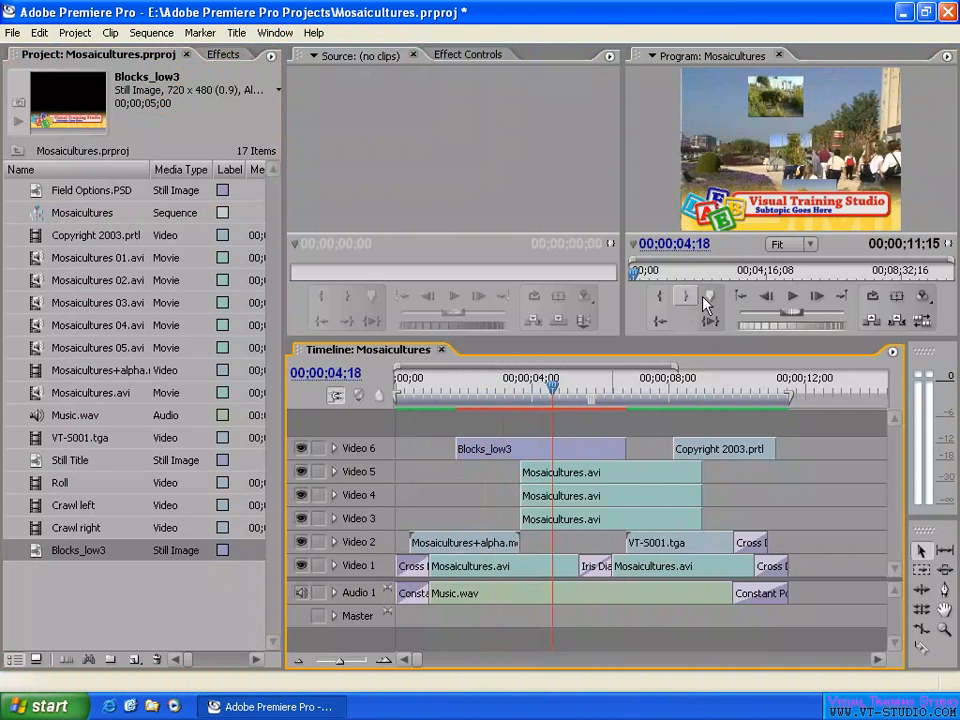
pyautogui.moveTo(556, 383)
pyautogui.mouseDown()
pyautogui.moveTo(564, 386)
pyautogui.moveTo(547, 381)
pyautogui.mouseUp()
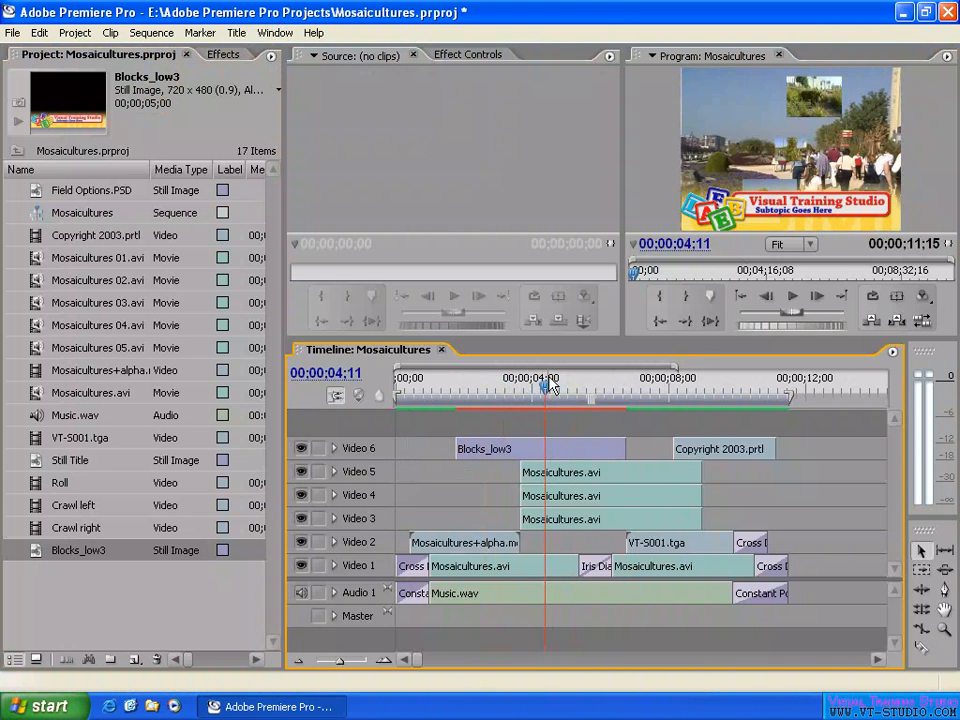
# Delete the Blocks_low3 clip from Video 6, leaving only Copyright 2003.prtl there.
pyautogui.click(460, 195)
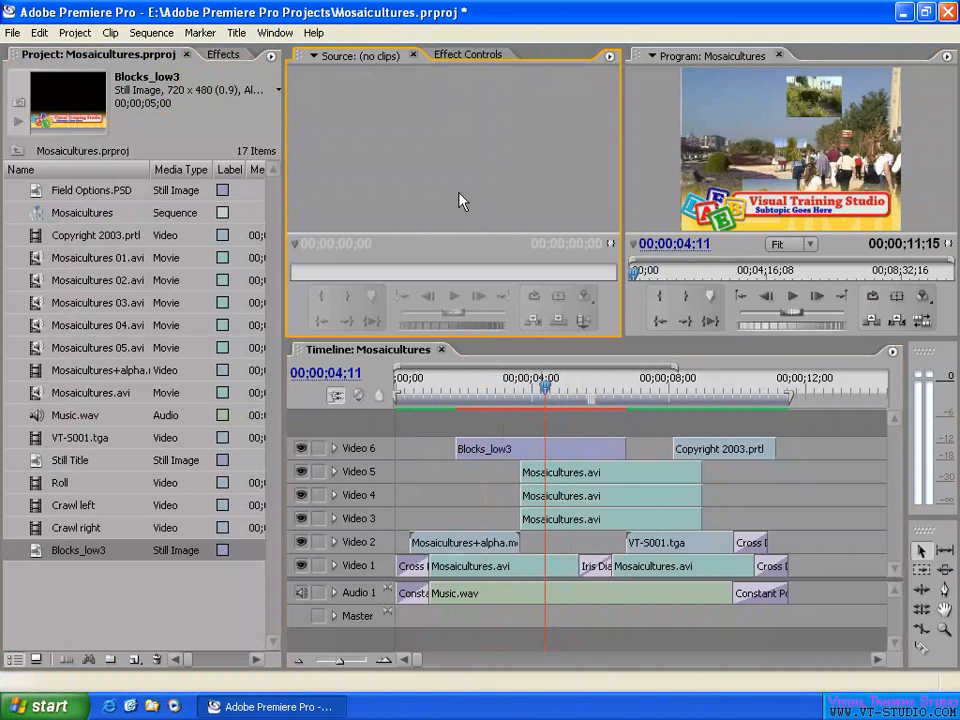
pyautogui.click(160, 582)
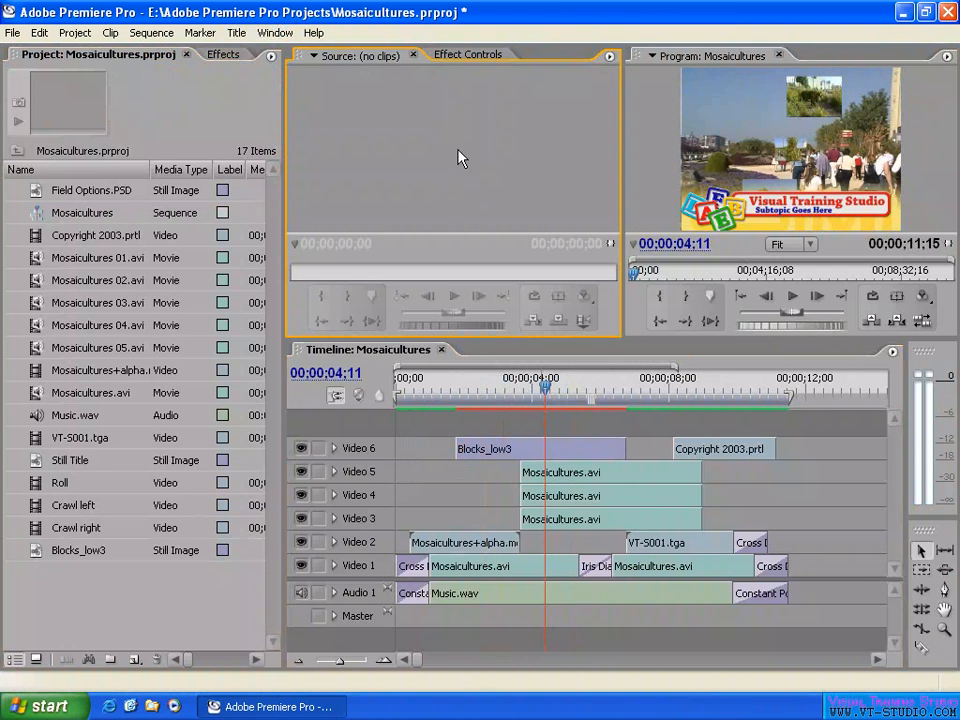
pyautogui.click(543, 449)
pyautogui.press('Delete')
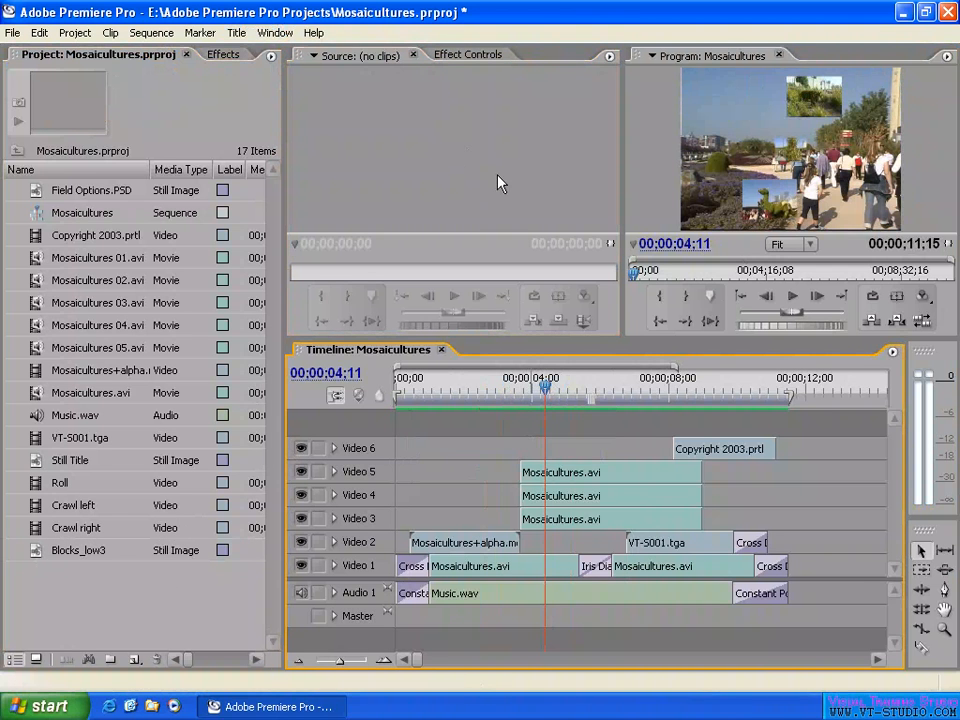
# Preview the Still Title, Roll, Crawl left and Crawl right project items, then select Blocks_low3.
pyautogui.click(466, 150)
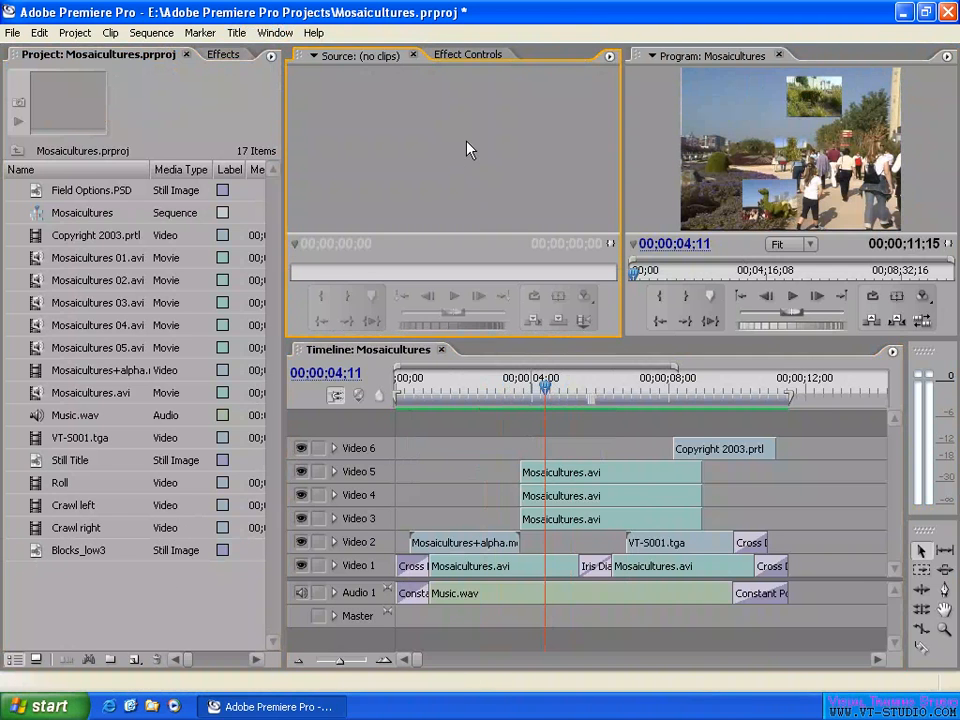
pyautogui.click(60, 462)
pyautogui.click(60, 483)
pyautogui.click(64, 505)
pyautogui.click(70, 527)
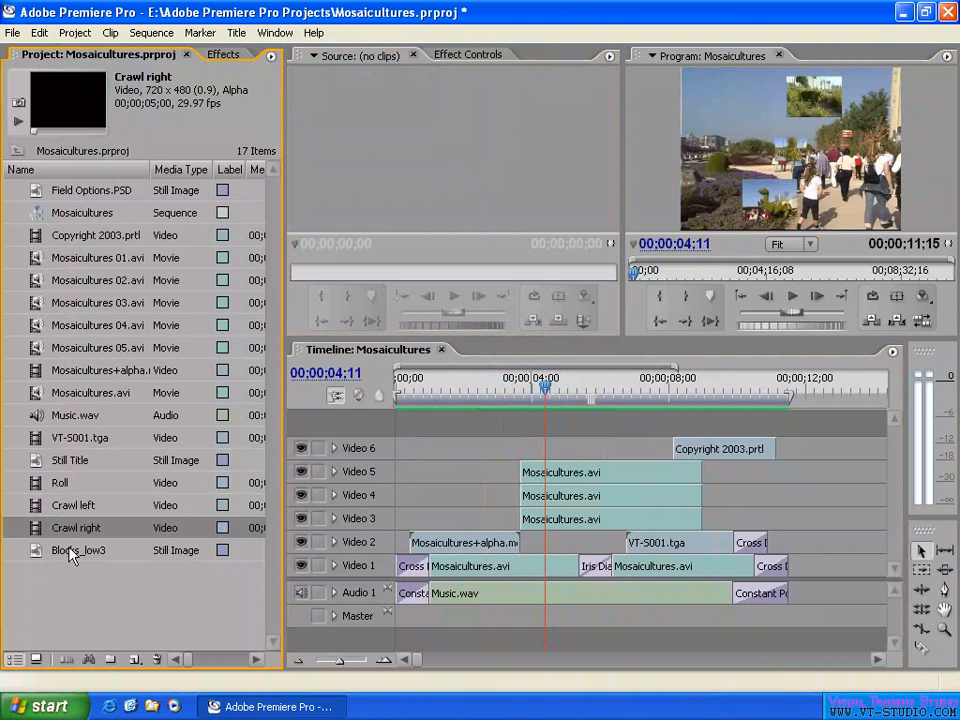
pyautogui.click(69, 556)
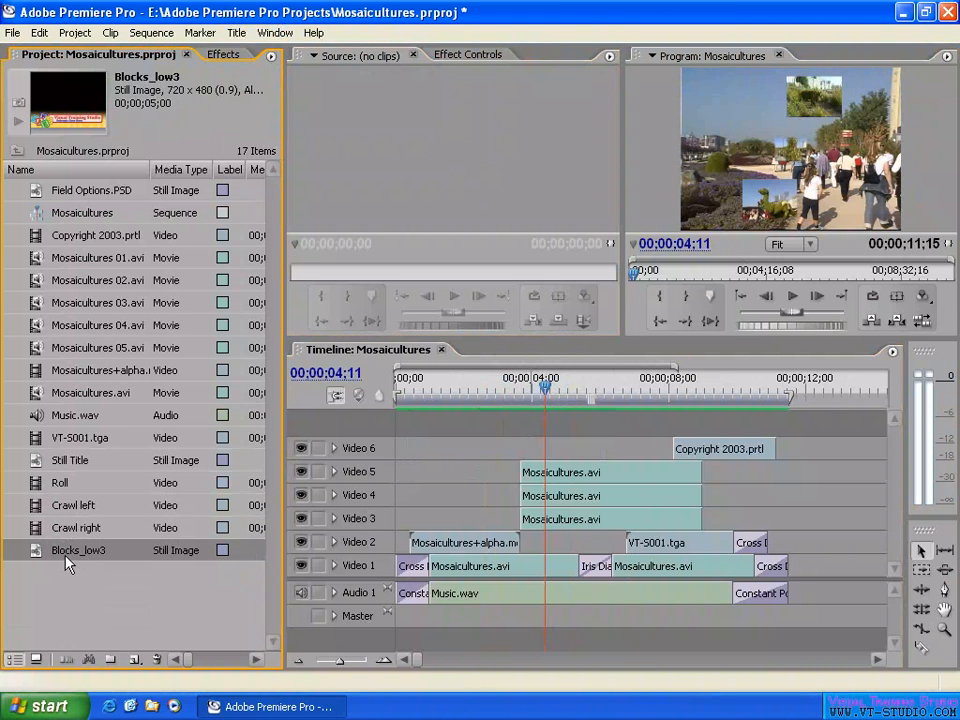
pyautogui.click(470, 144)
# Start a Default Still title named 'New Title for Video'.
pyautogui.click(236, 32)
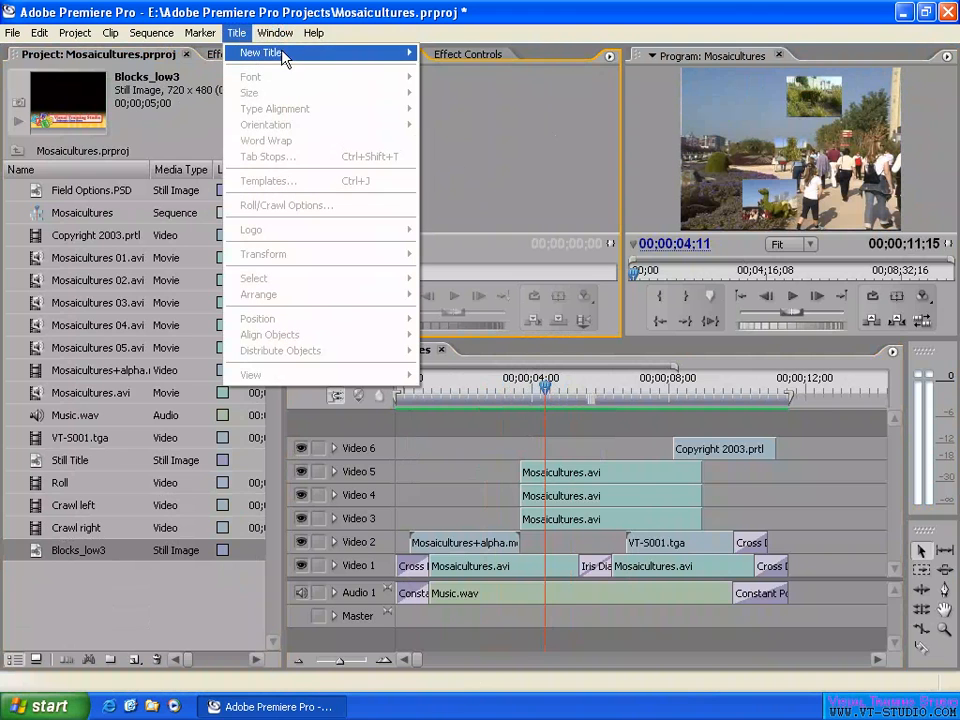
pyautogui.moveTo(283, 55)
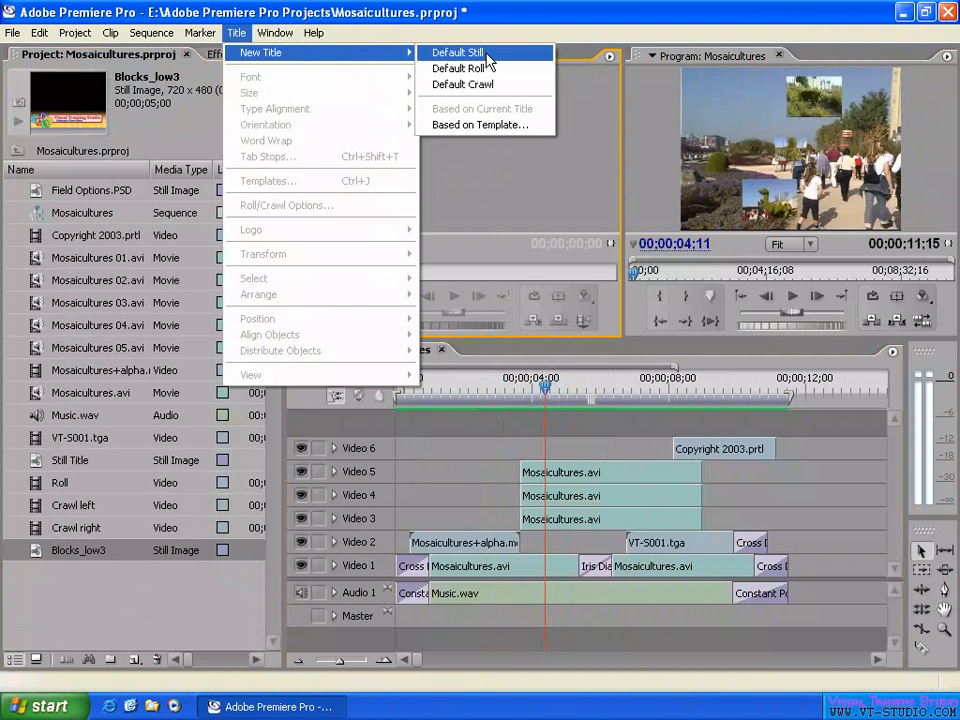
pyautogui.click(486, 56)
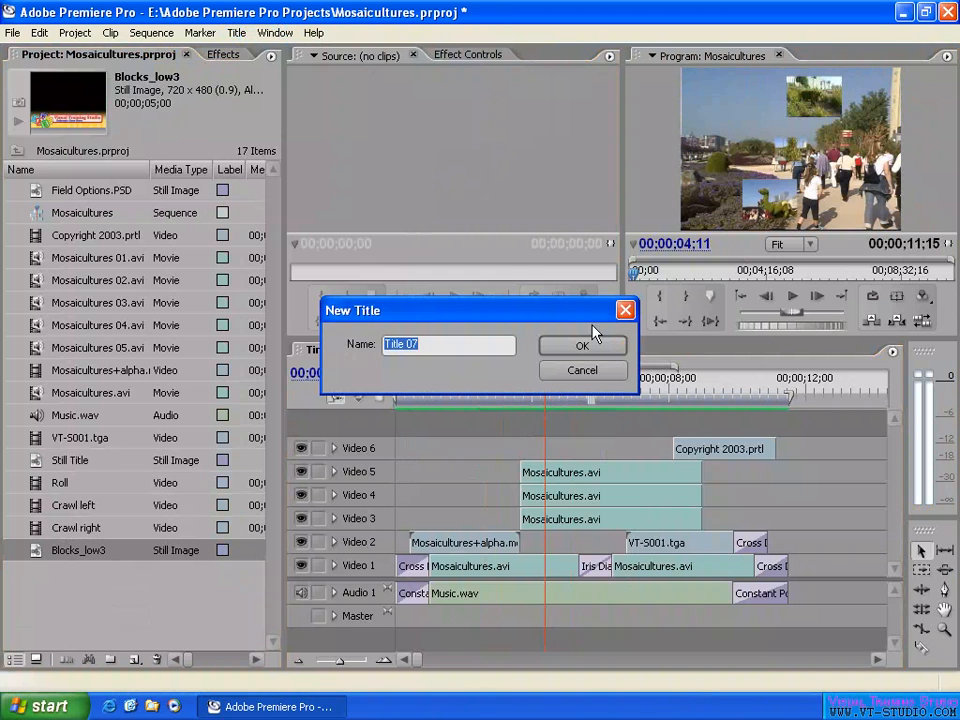
pyautogui.write('New Title for y')
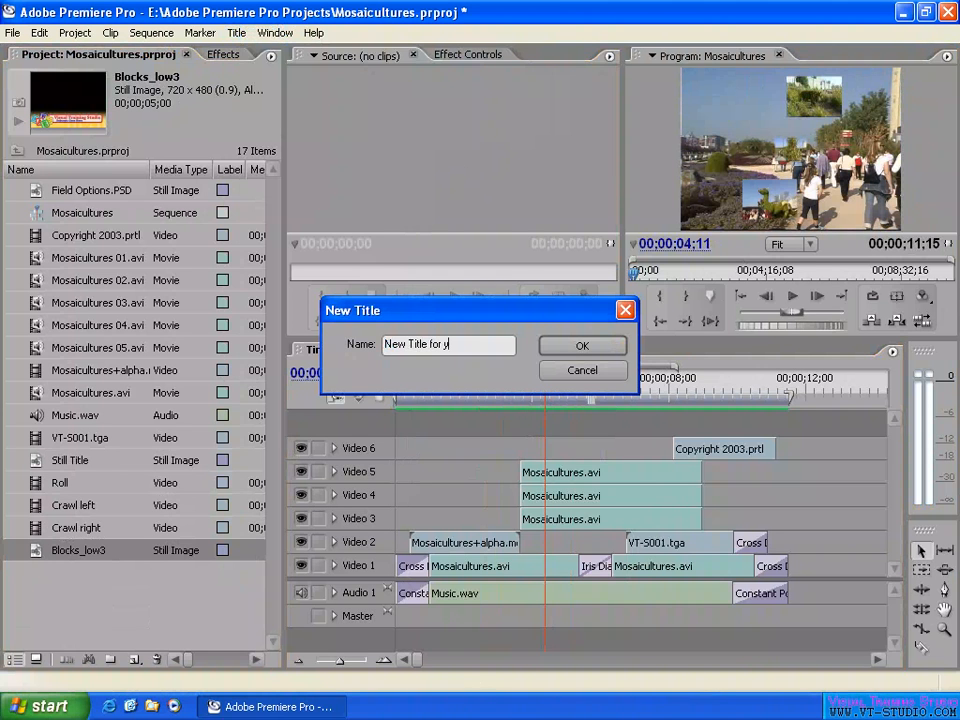
pyautogui.press('BackSpace')
pyautogui.write('Video')
# Open 'New Title for Video', preview footage behind the canvas, then hide it and select the empty canvas.
pyautogui.click(586, 348)
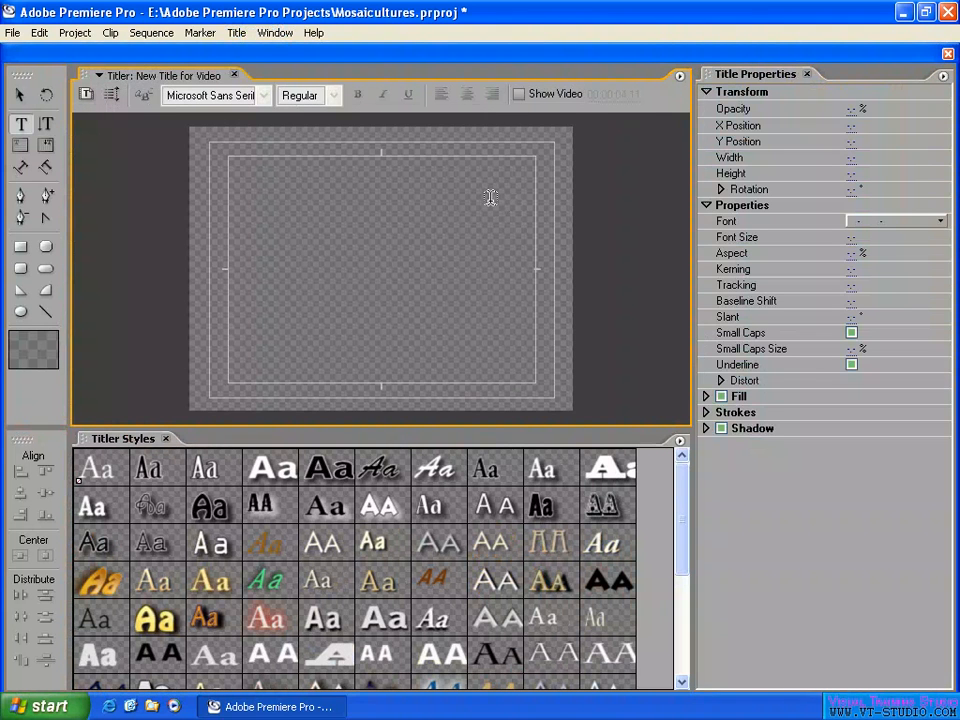
pyautogui.click(518, 93)
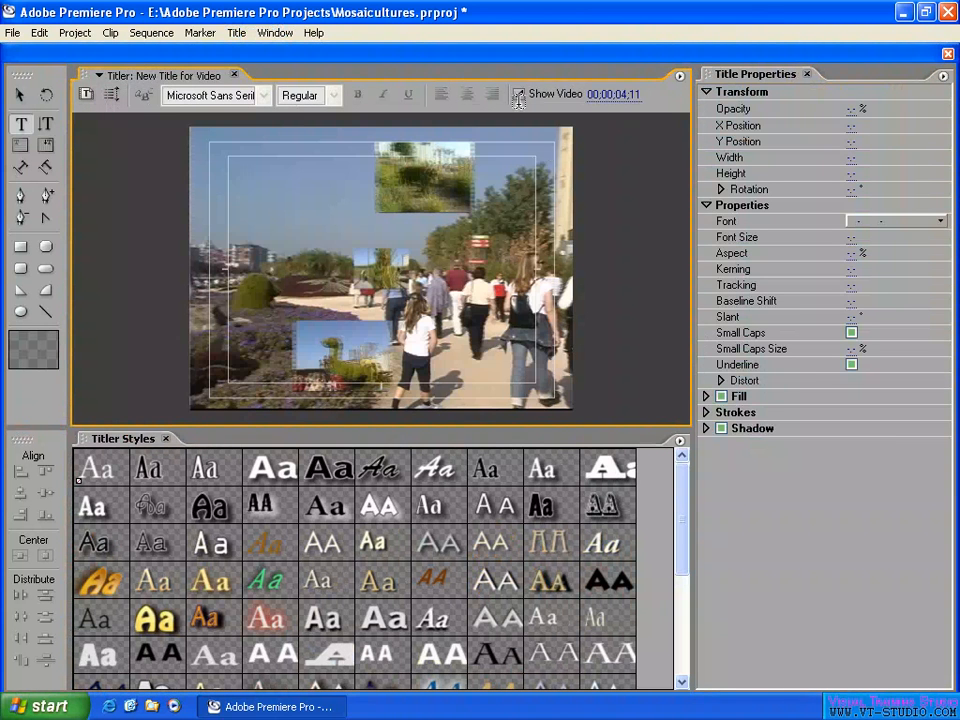
pyautogui.moveTo(611, 100); pyautogui.dragTo(534, 100)
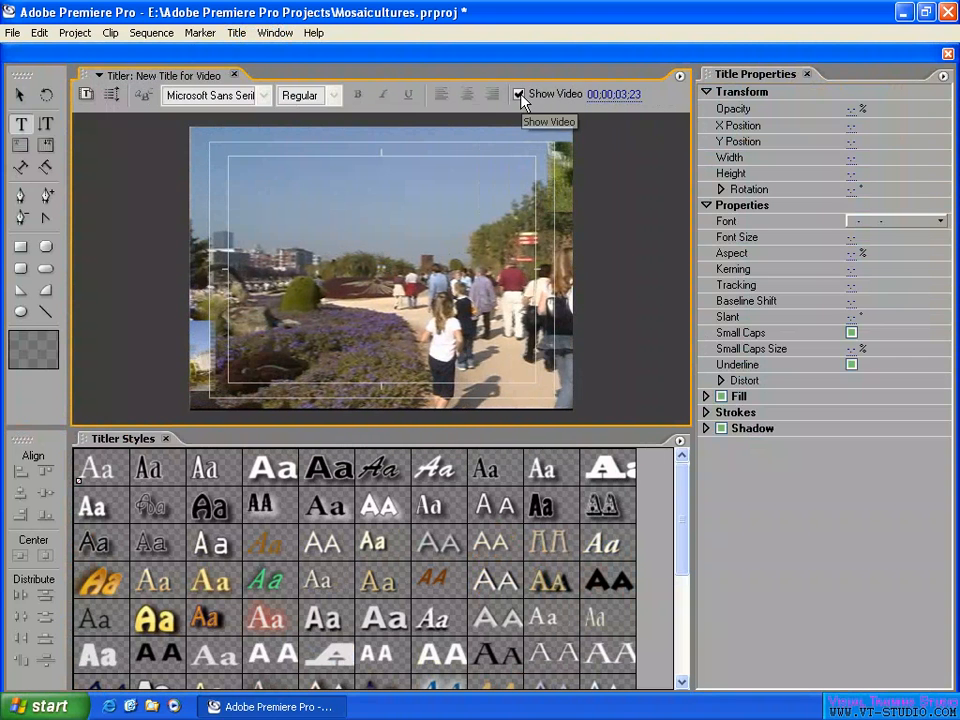
pyautogui.click(518, 94)
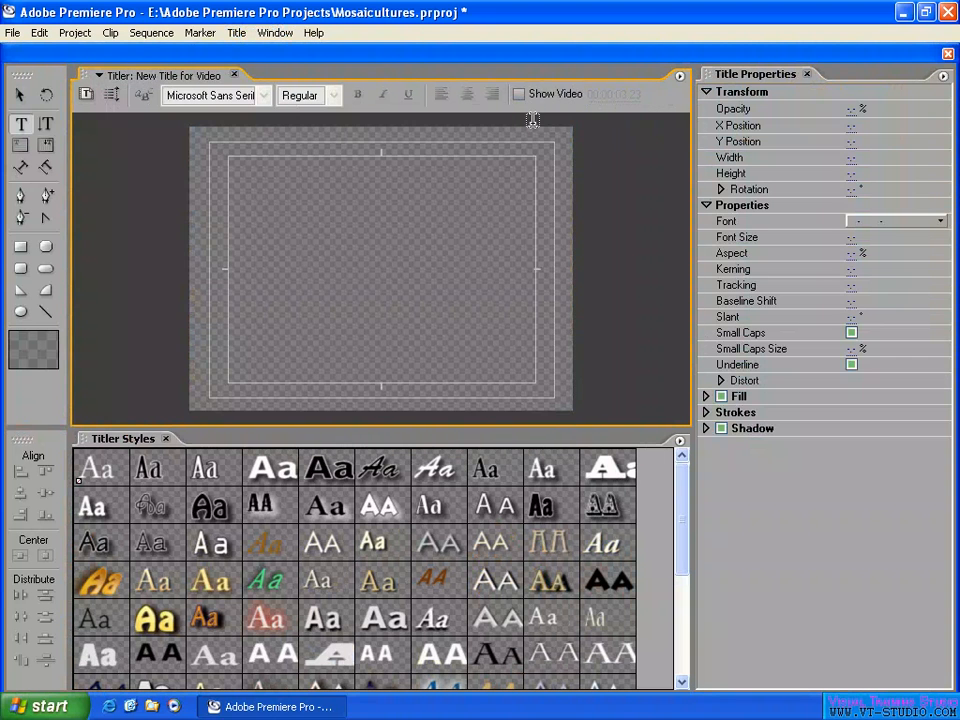
pyautogui.click(20, 95)
pyautogui.click(367, 275)
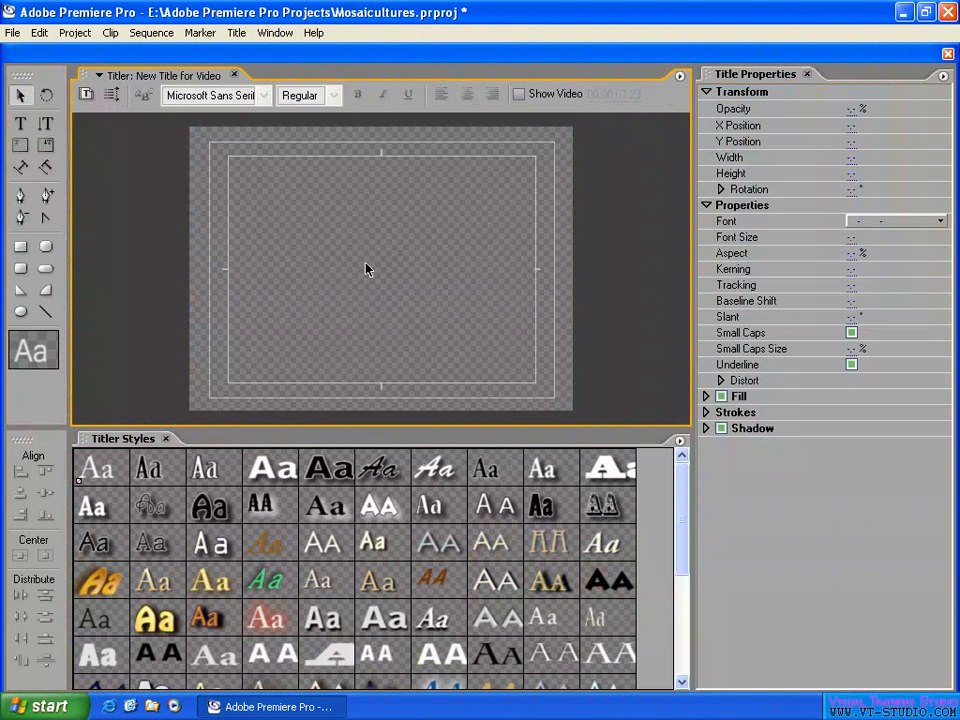